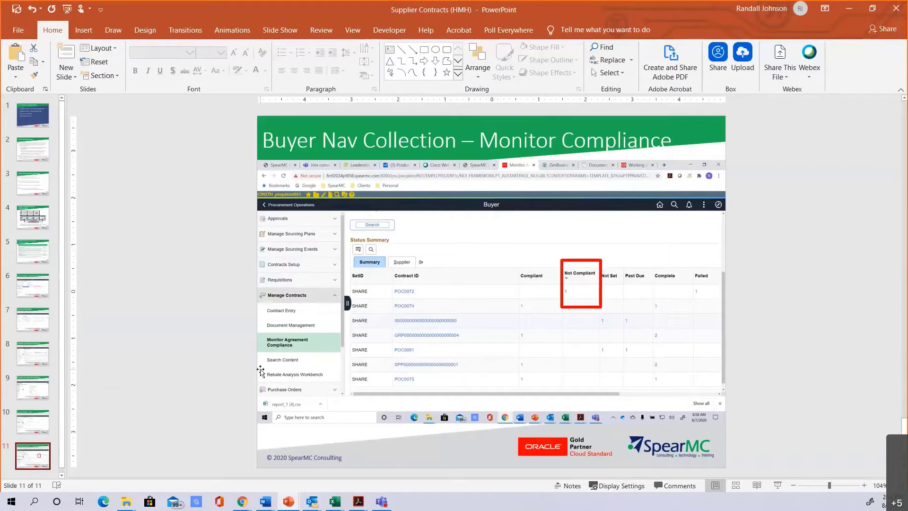
Switch to the PeopleSoft sign-in page in Chrome and sign in with the first saved user ID and password
mouse_move(246, 499)
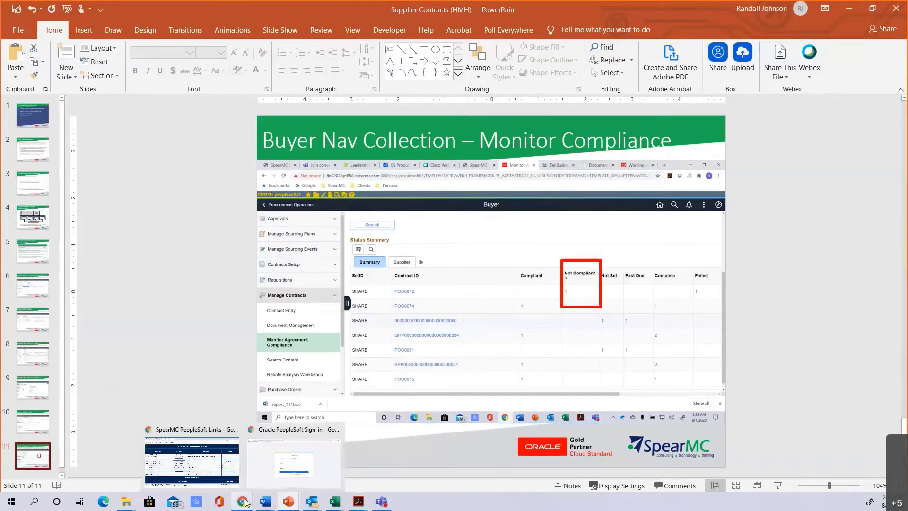
click(283, 464)
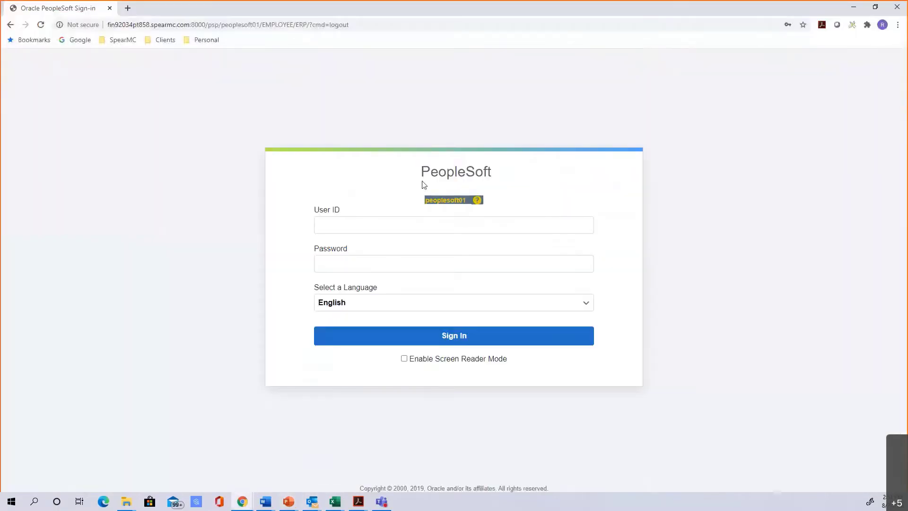
click(442, 224)
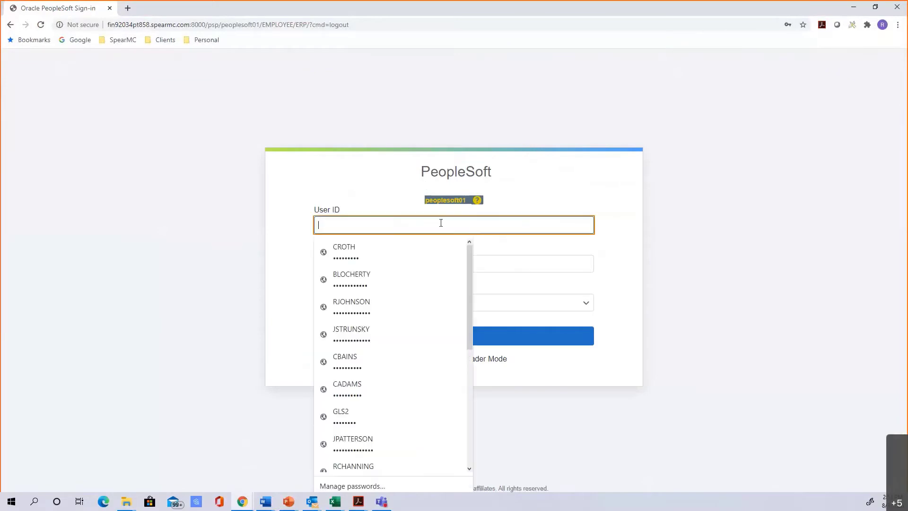
click(403, 251)
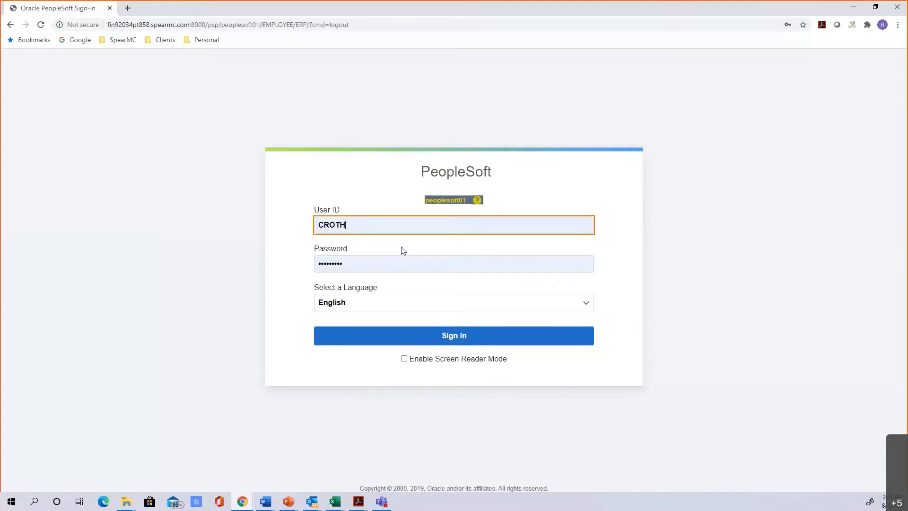
click(481, 336)
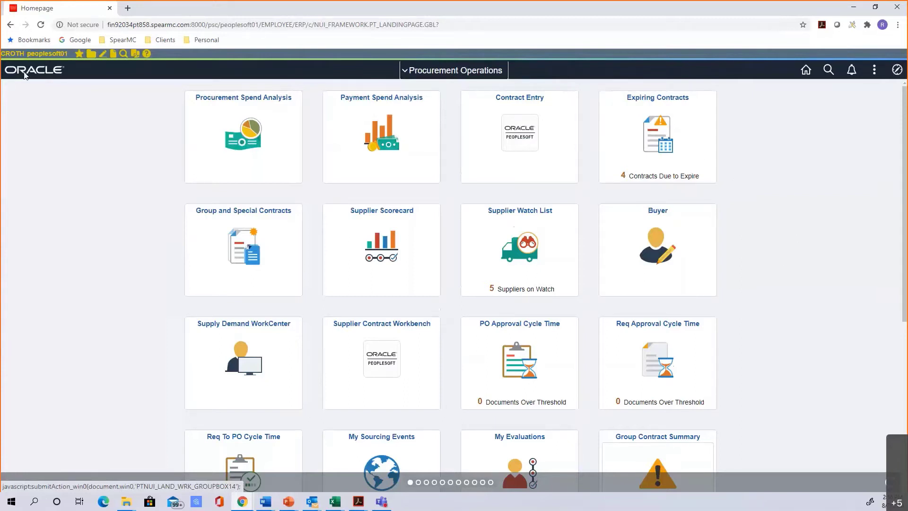
Review the Expiring Contracts list and the actions available for Waxis Systems, returning to Procurement Operations
click(620, 136)
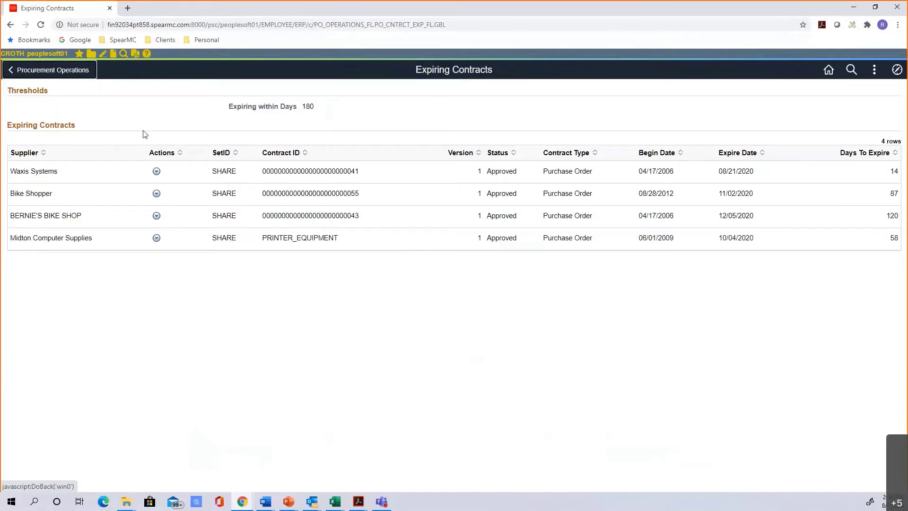
click(156, 172)
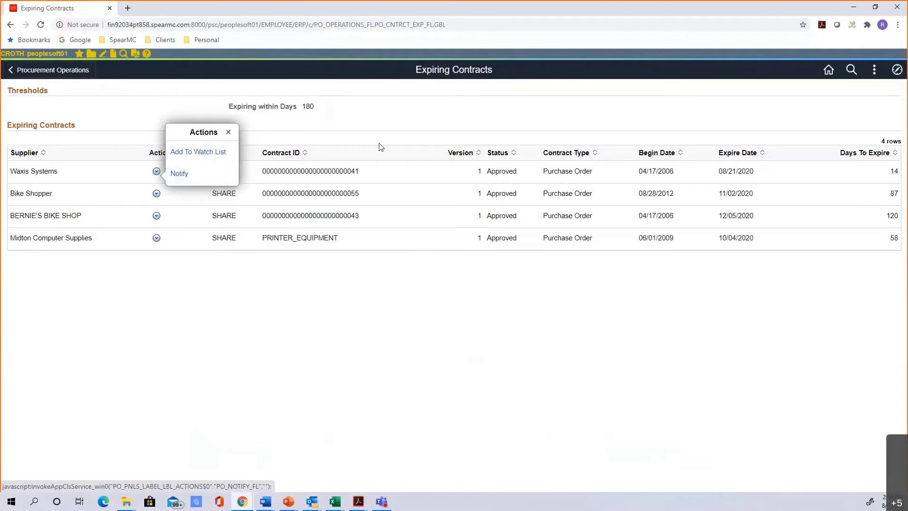
click(398, 149)
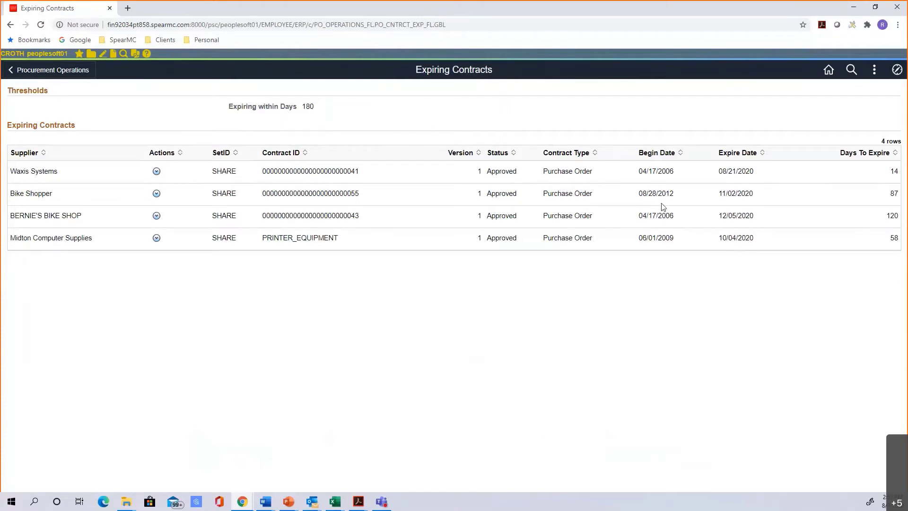
click(71, 71)
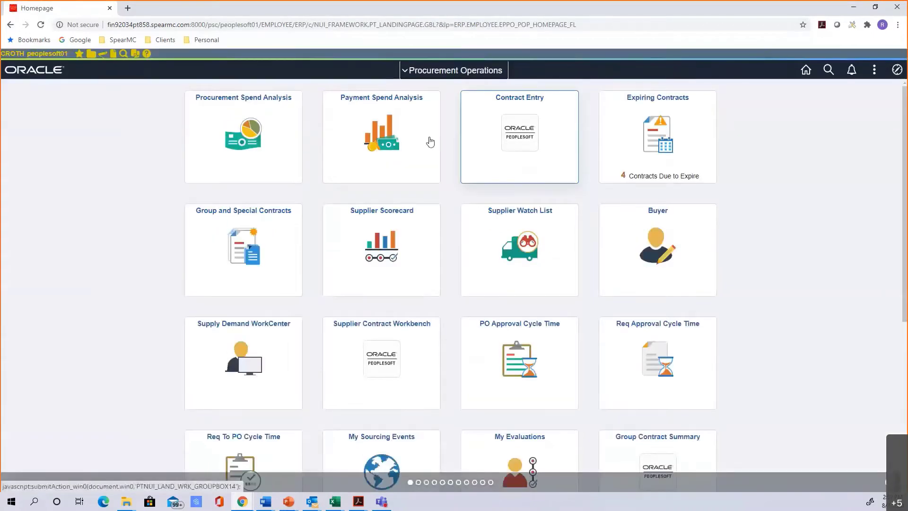
Open the Master Service Agreement contract under Group and Special Contracts and view its document's attachments and related documents
click(294, 214)
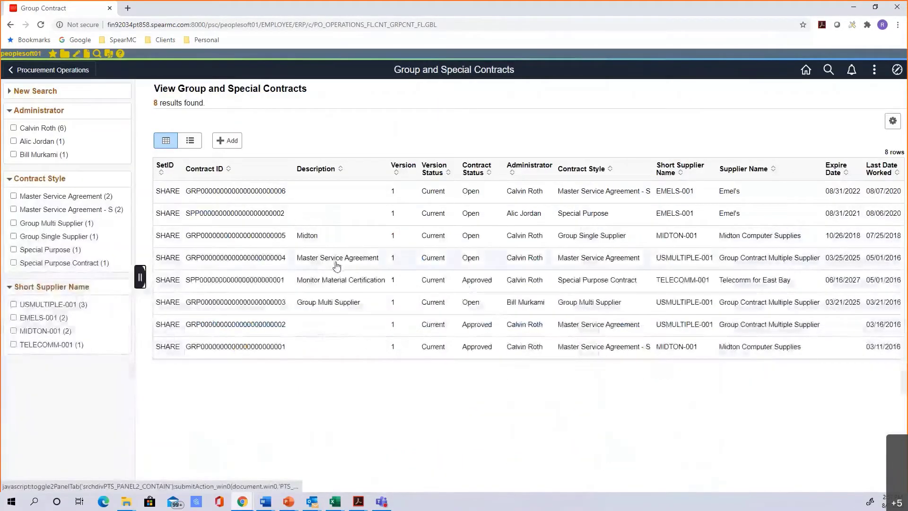
click(336, 263)
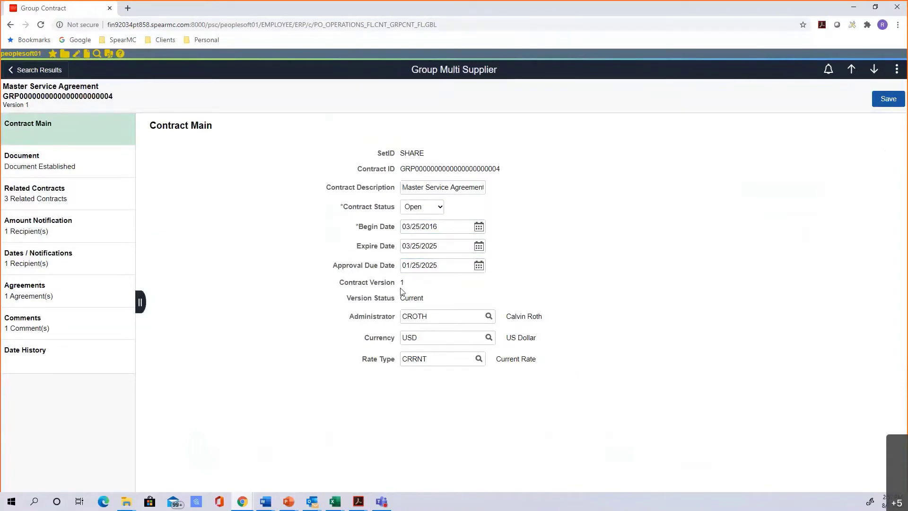
click(77, 166)
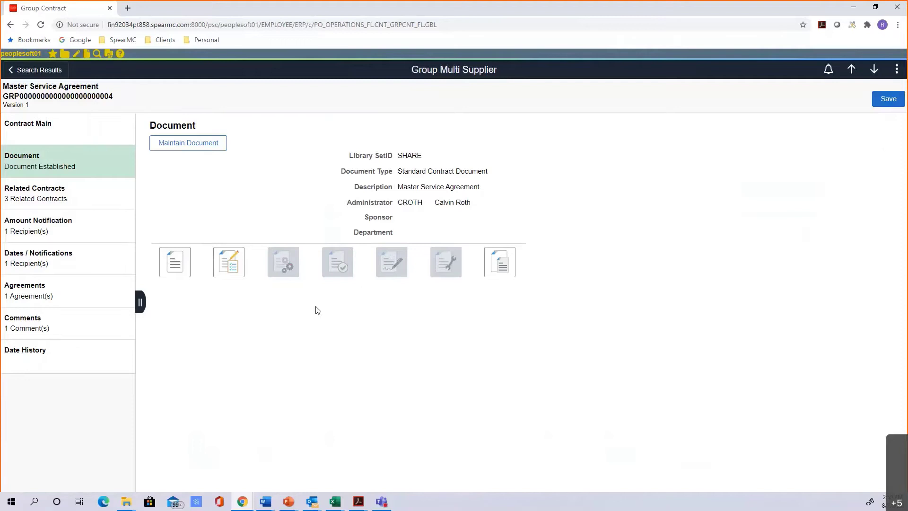
click(498, 273)
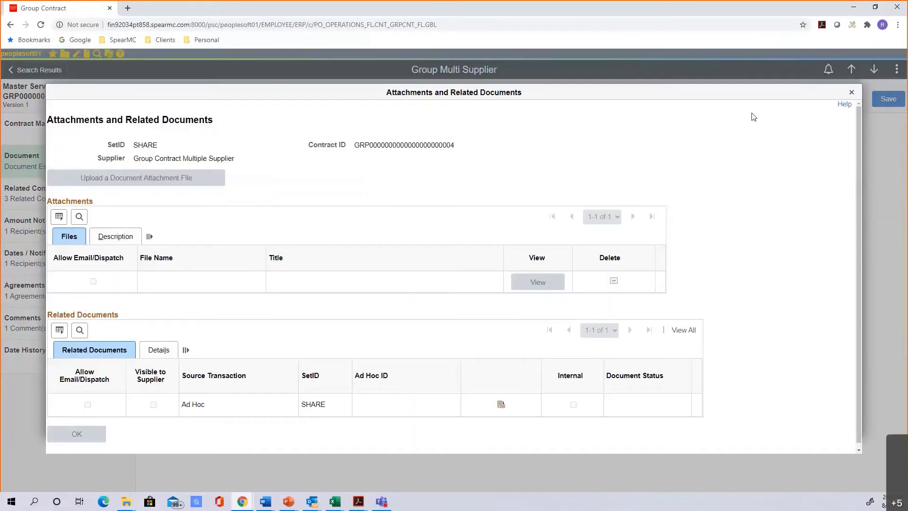
click(852, 93)
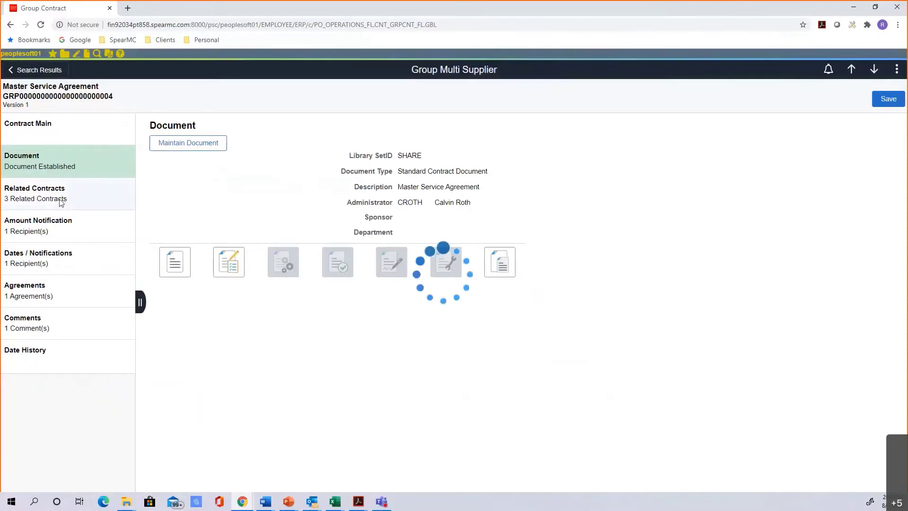
Delete the Monitor Material Certification contract from the Master Service Agreement's related contracts
click(61, 202)
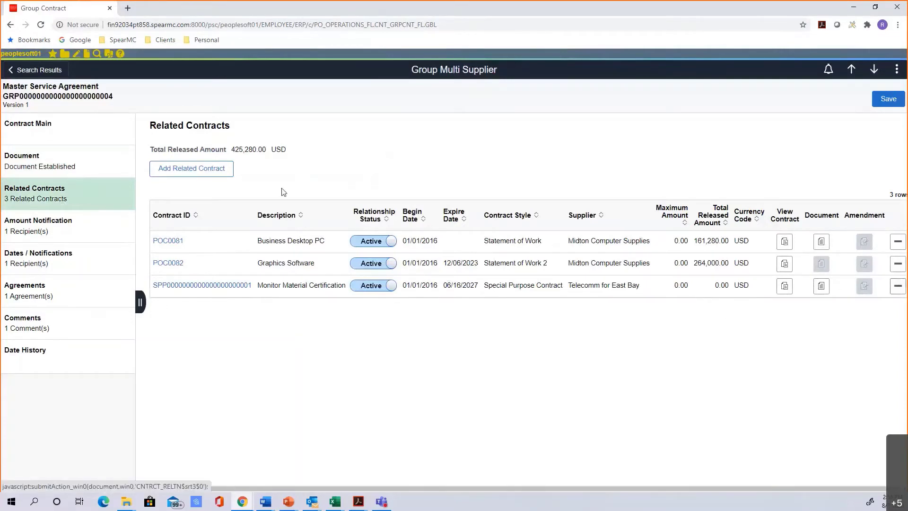
click(899, 286)
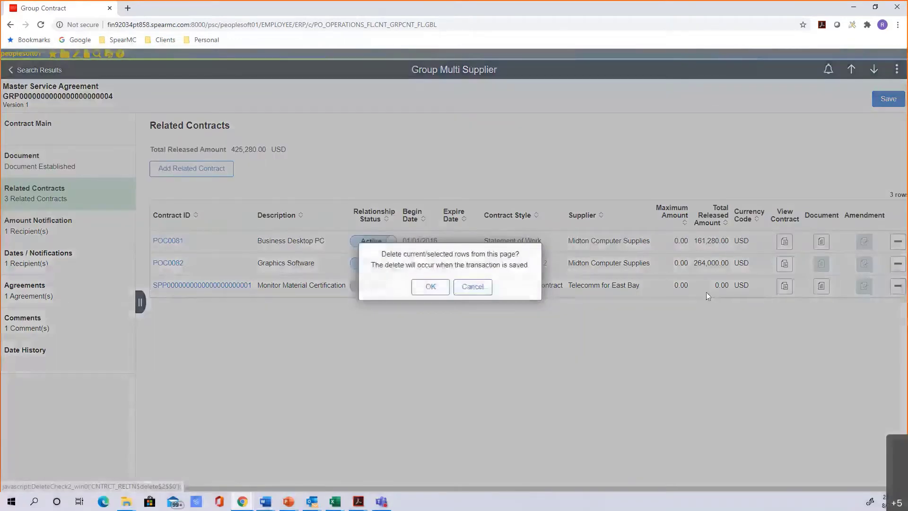
click(431, 287)
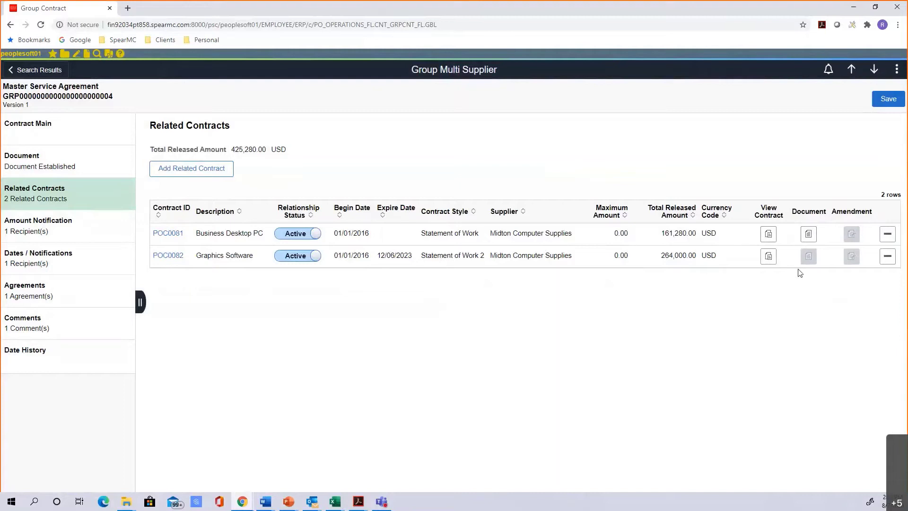
Examine the header and item lines of the Graphics Software related contract, closing it when finished
click(163, 256)
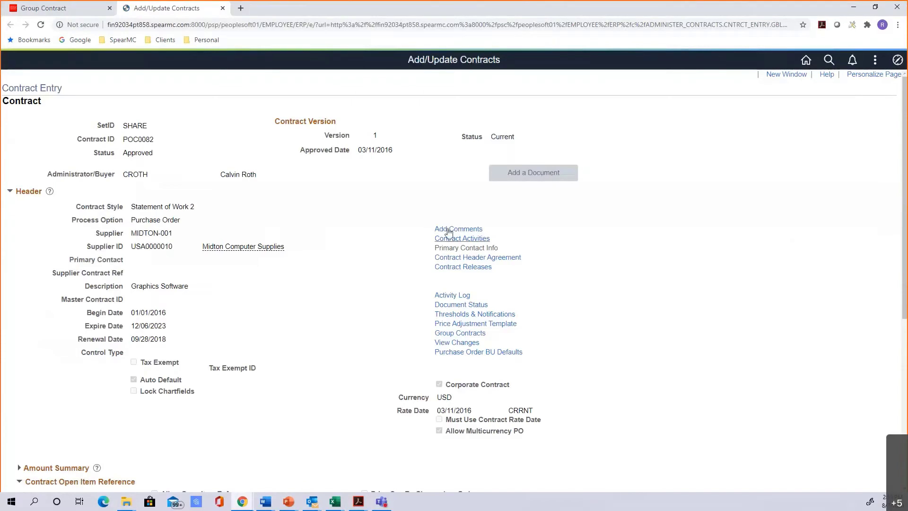
scroll(426, 199, down, 4)
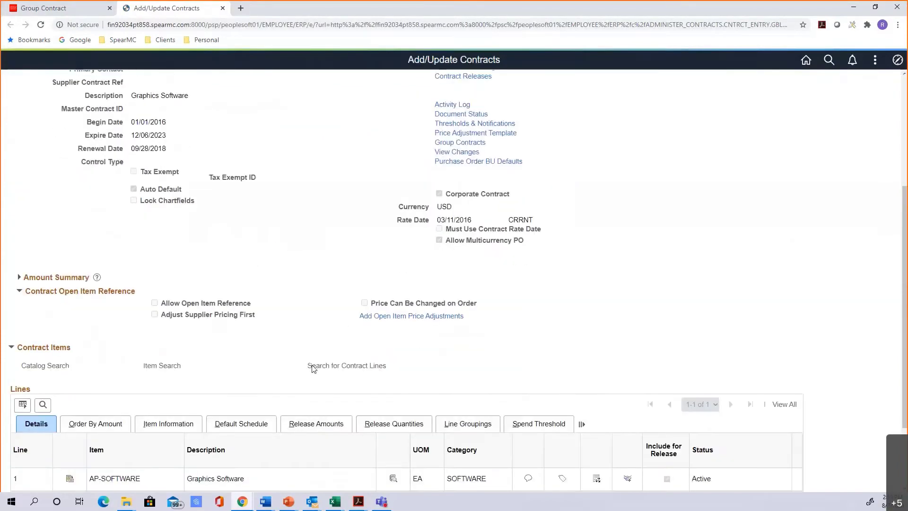
scroll(312, 369, down, 2)
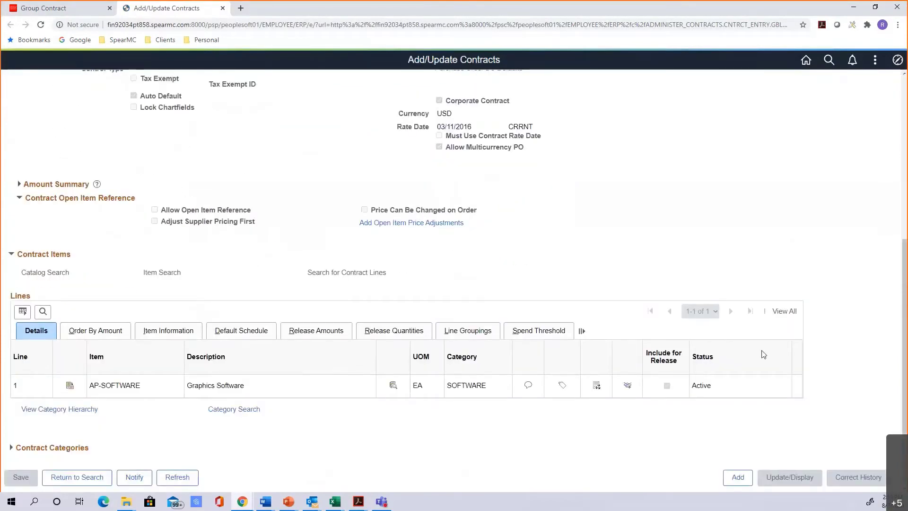
scroll(375, 306, up, 6)
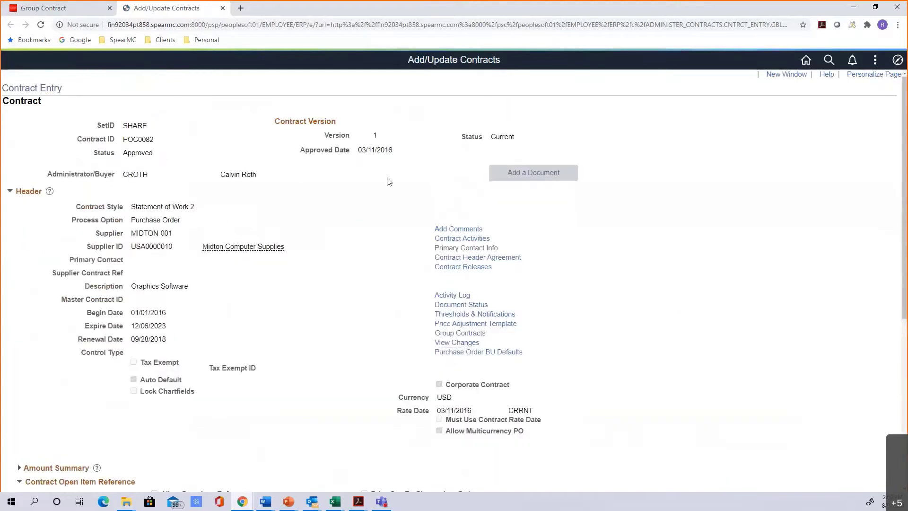
click(223, 9)
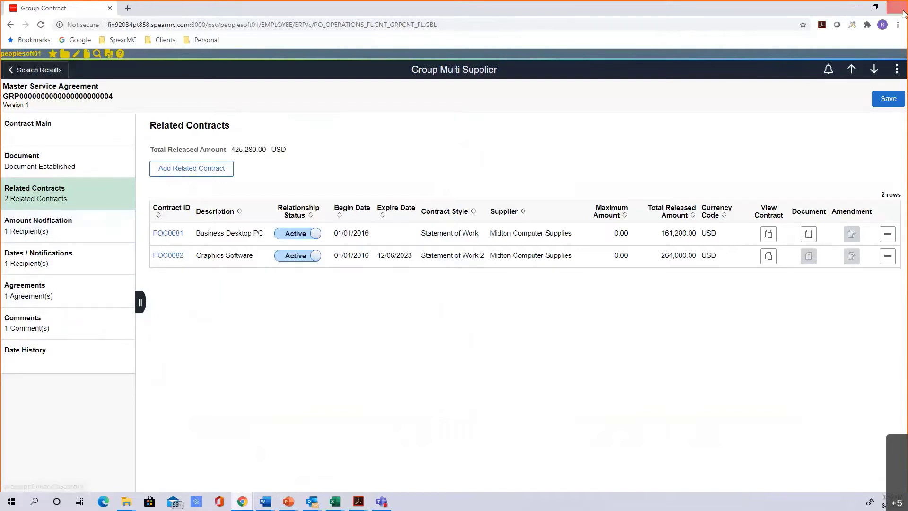
Leave the group contract without saving changes and show the new-search criteria for group and special contracts
click(47, 72)
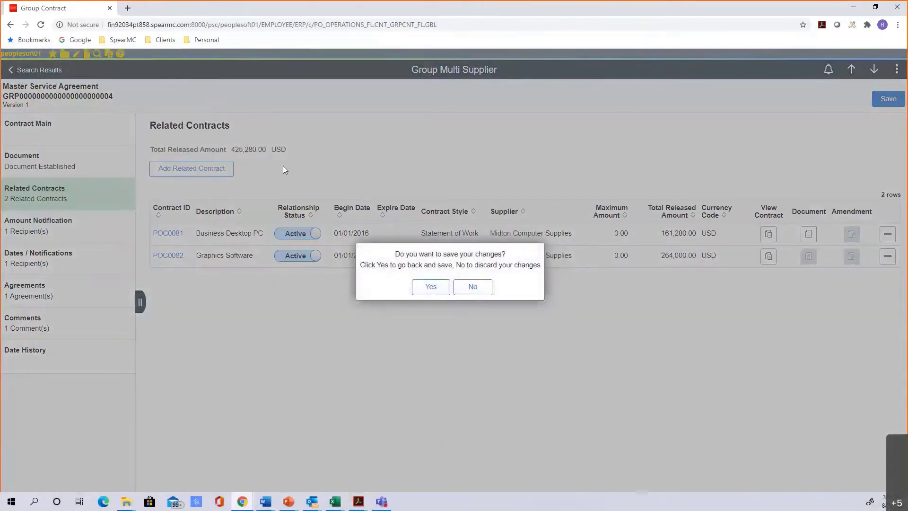
click(472, 287)
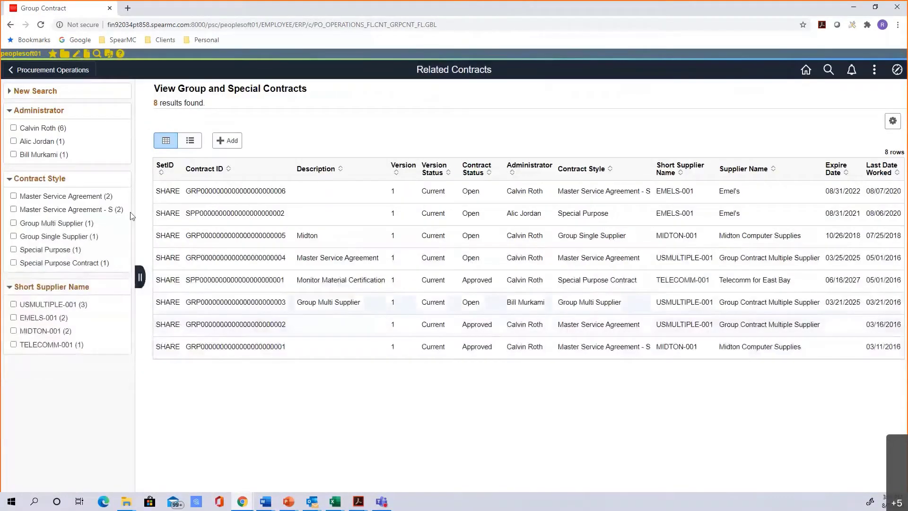
click(14, 92)
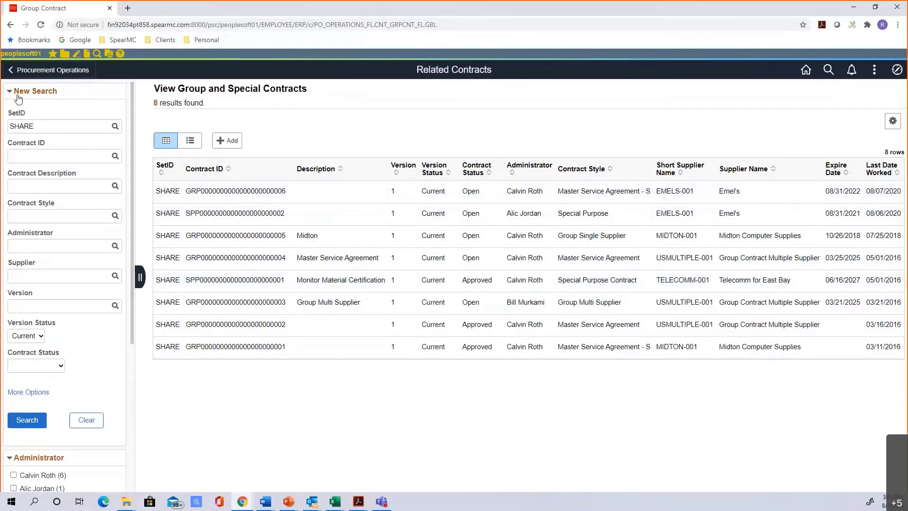
Open the Buyer collection from Procurement Operations and view its Contracts Setup options
click(21, 69)
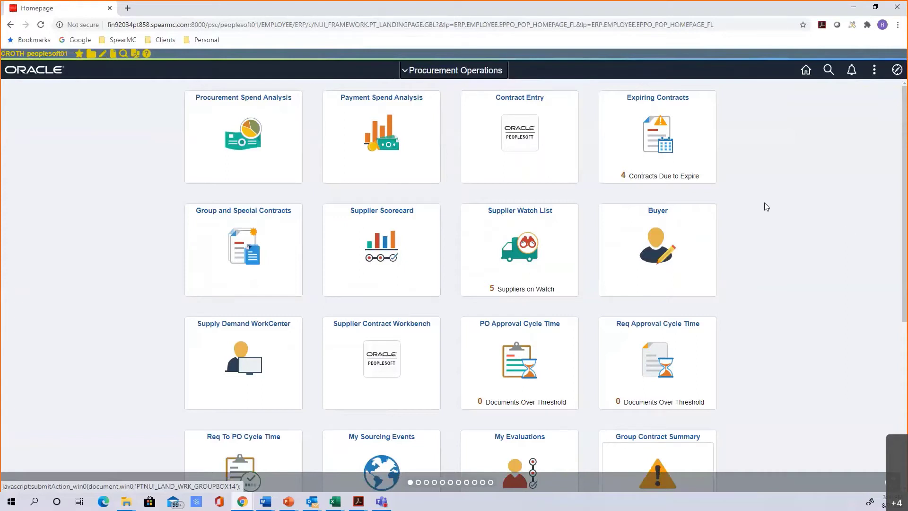
click(693, 232)
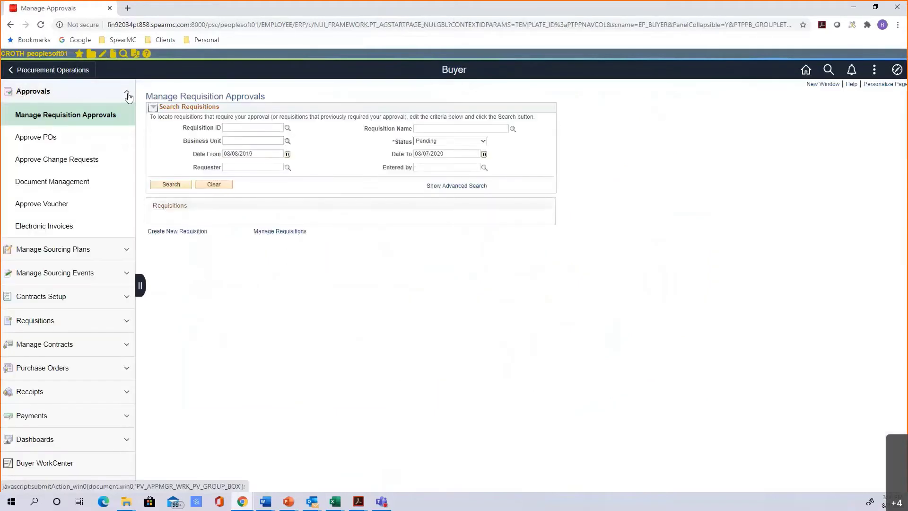
click(128, 97)
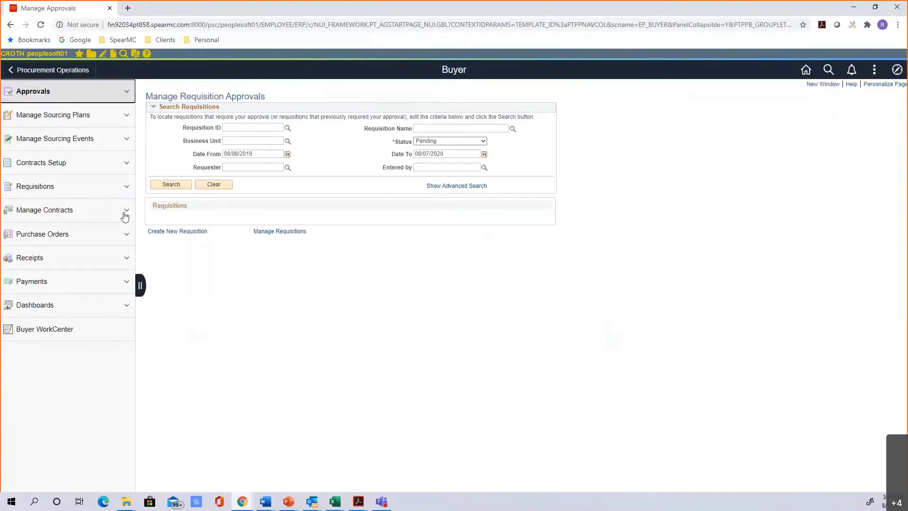
click(125, 166)
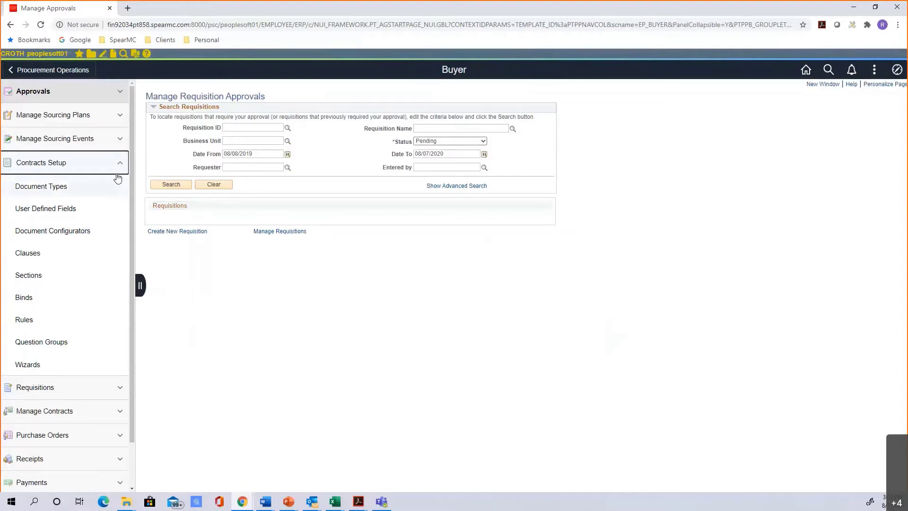
click(118, 163)
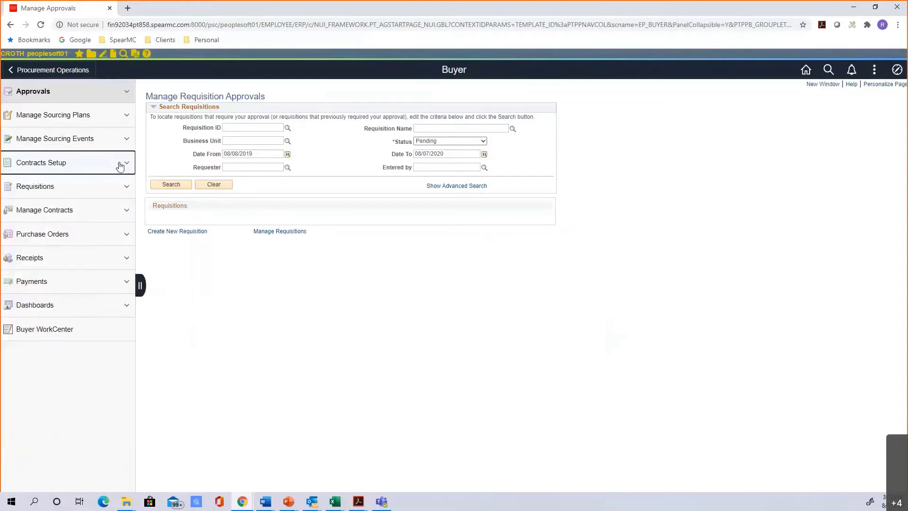
Start a new entry in the Buyer collection's Contract Entry and set its Style ID to MSA2, Master Service Agreement - S
click(117, 216)
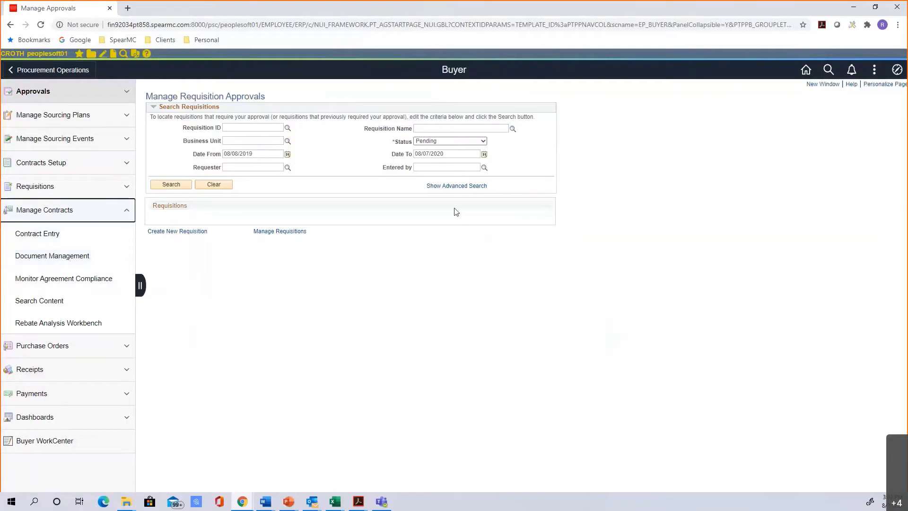
click(60, 235)
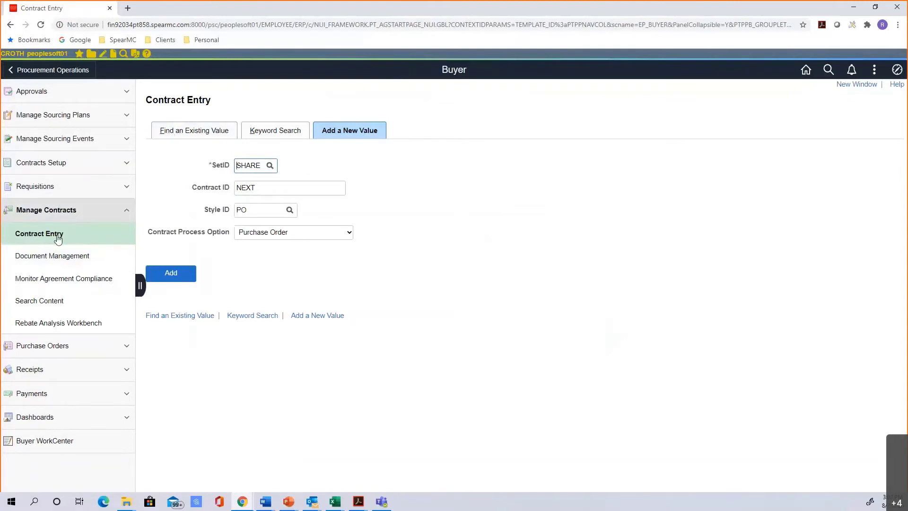
click(289, 210)
scroll(357, 306, down, 3)
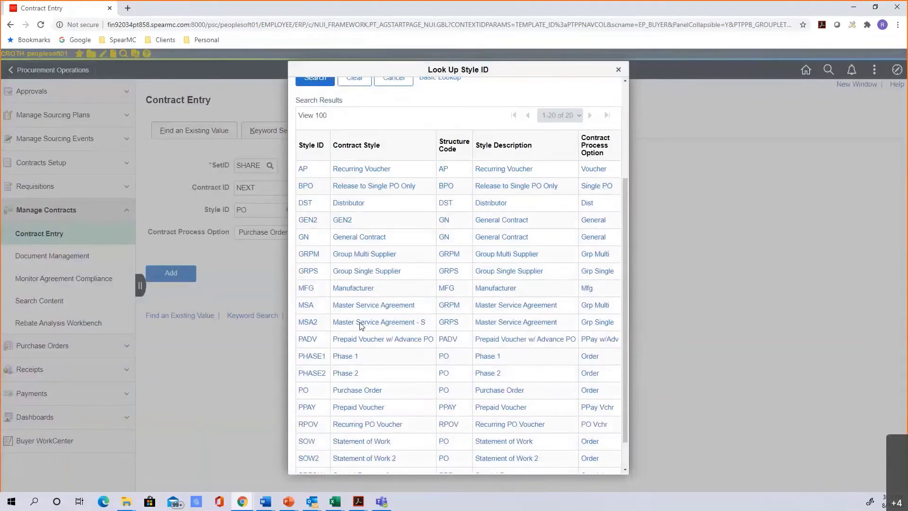
scroll(372, 376, down, 1)
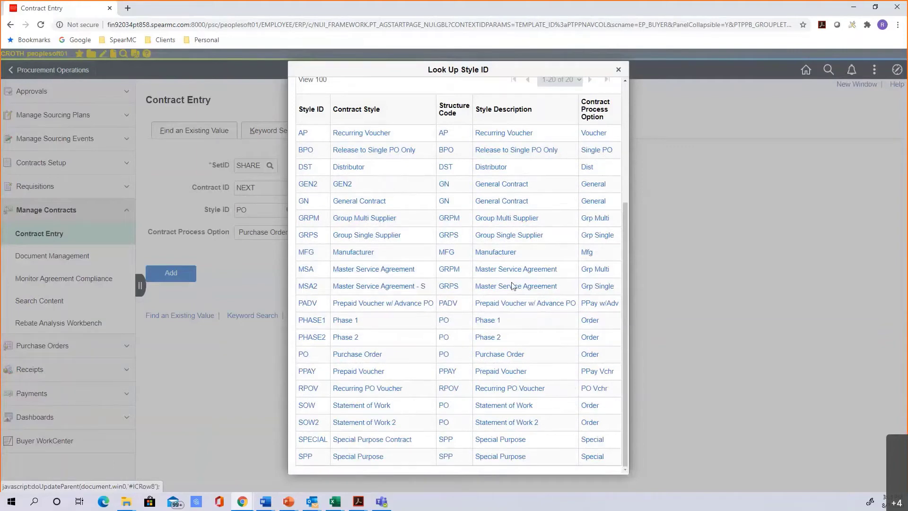
click(363, 288)
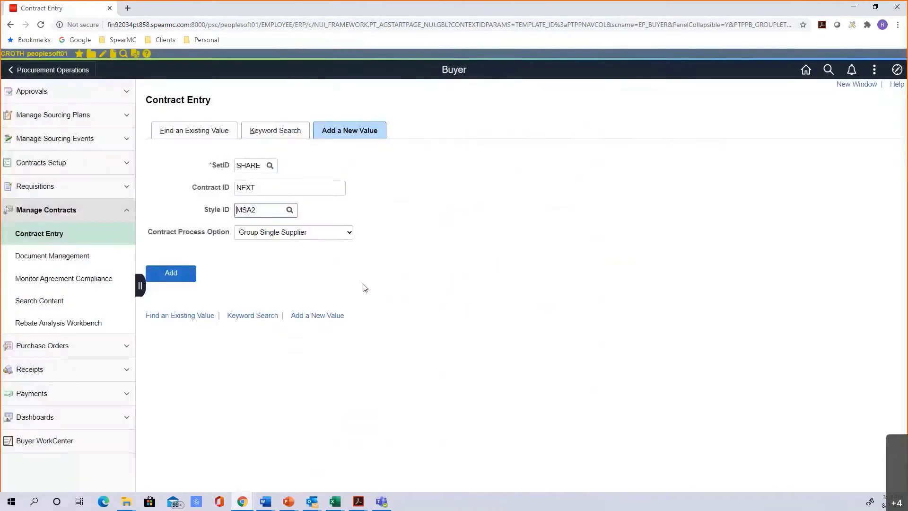
Review the Contract Process Option choices, keep Group Single Supplier, and add the new contract
click(304, 237)
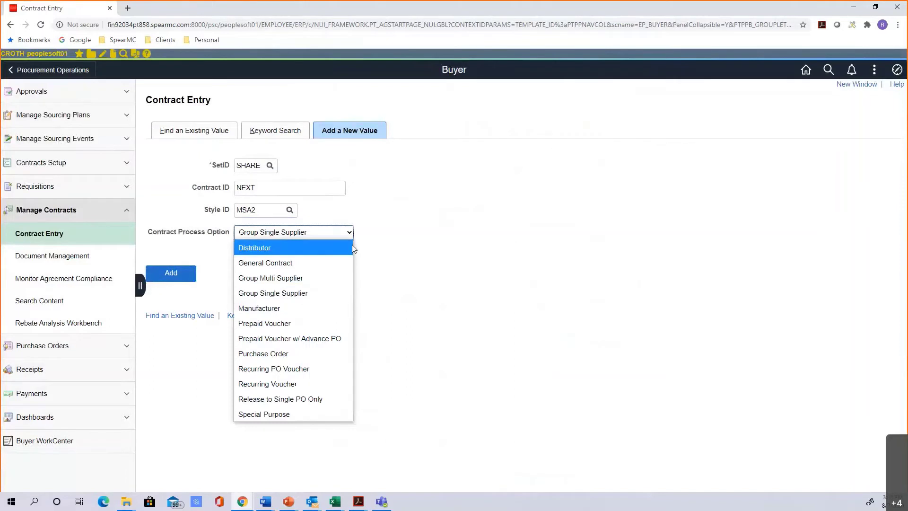
key(Escape)
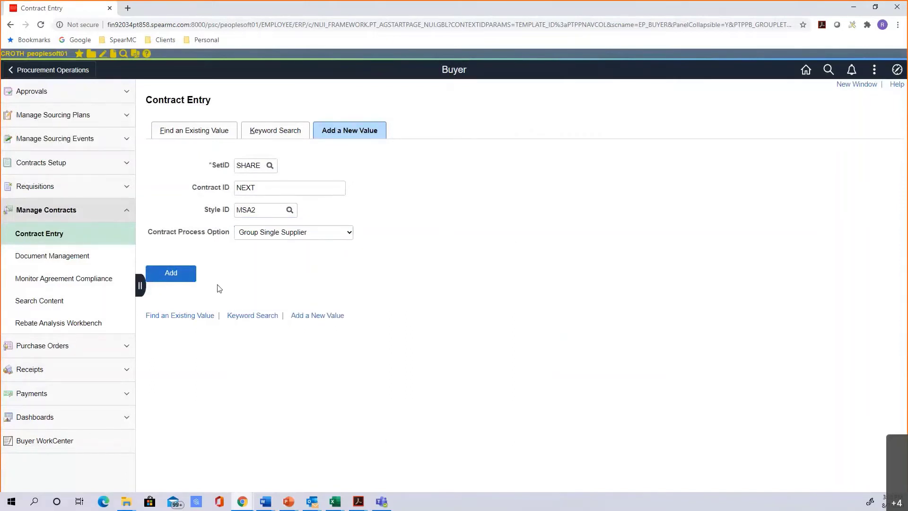
click(186, 280)
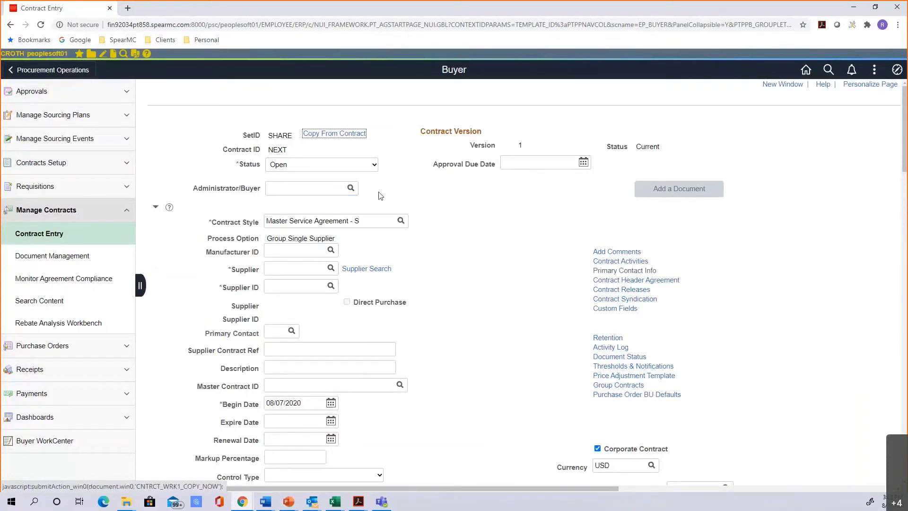
Look up buyer IDs beginning with CR and assign the matching buyer as the contract's Administrator/Buyer
click(326, 187)
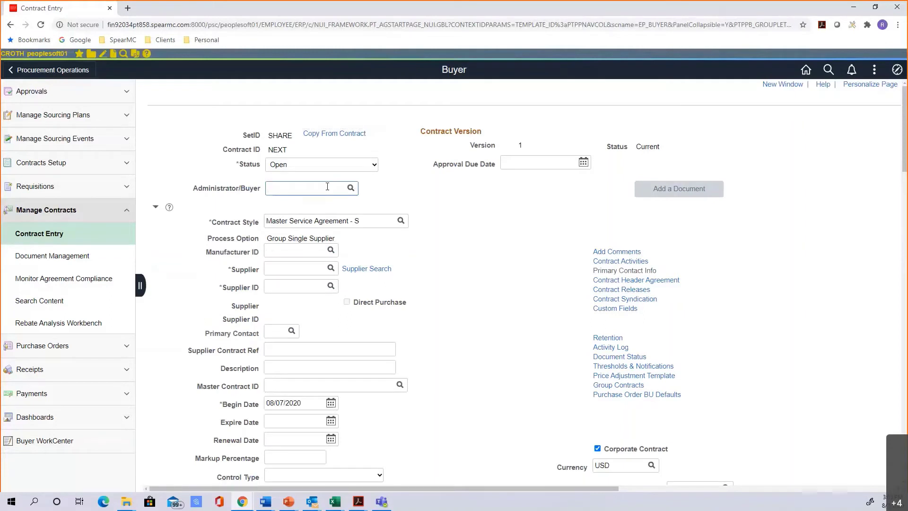
text(blo)
click(351, 188)
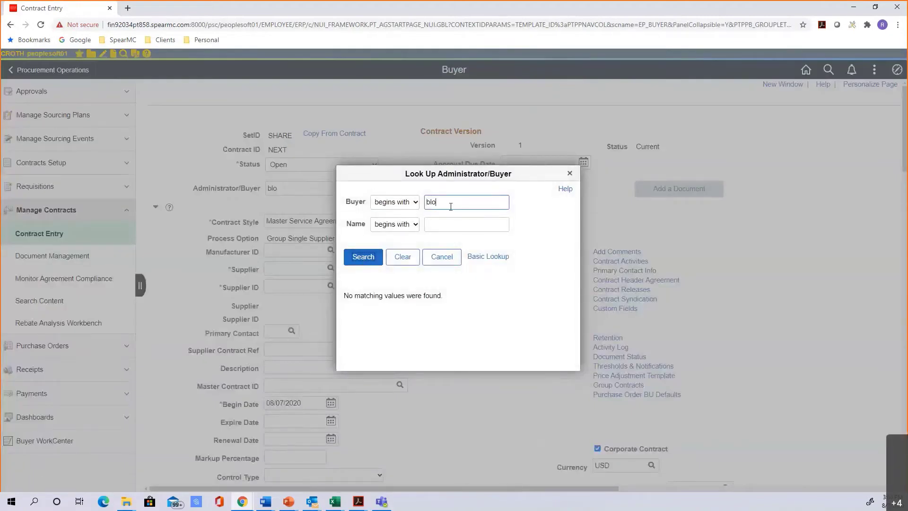
text(CR)
click(363, 257)
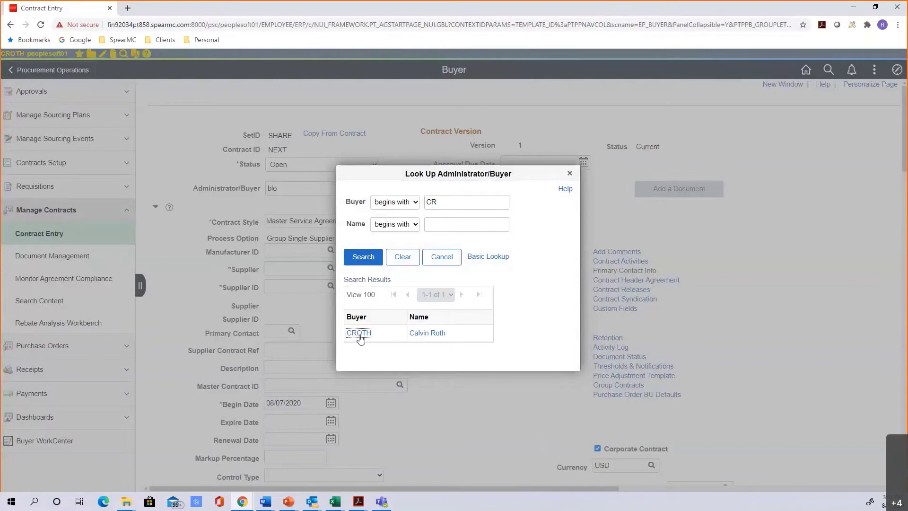
click(359, 334)
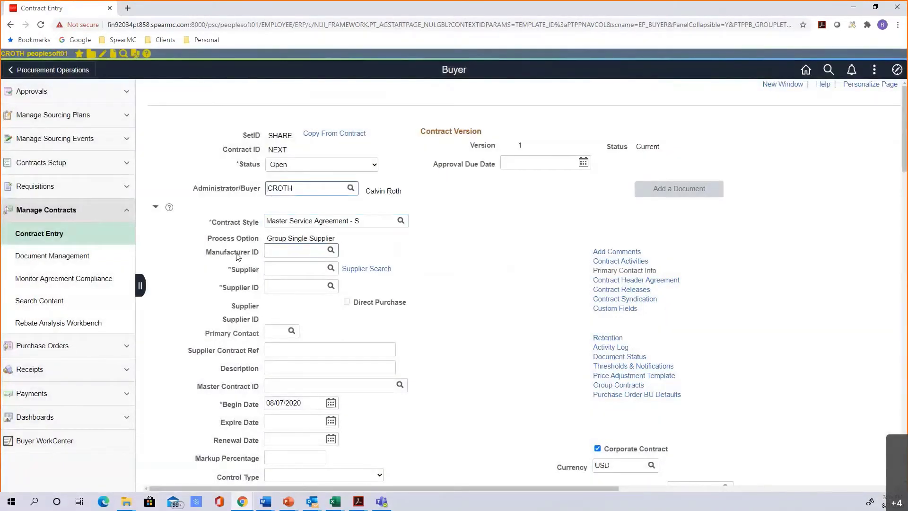
Search suppliers by the name "mid" and assign Midton Computer Supplies, short name MIDTON-001, as the contract's supplier
click(317, 269)
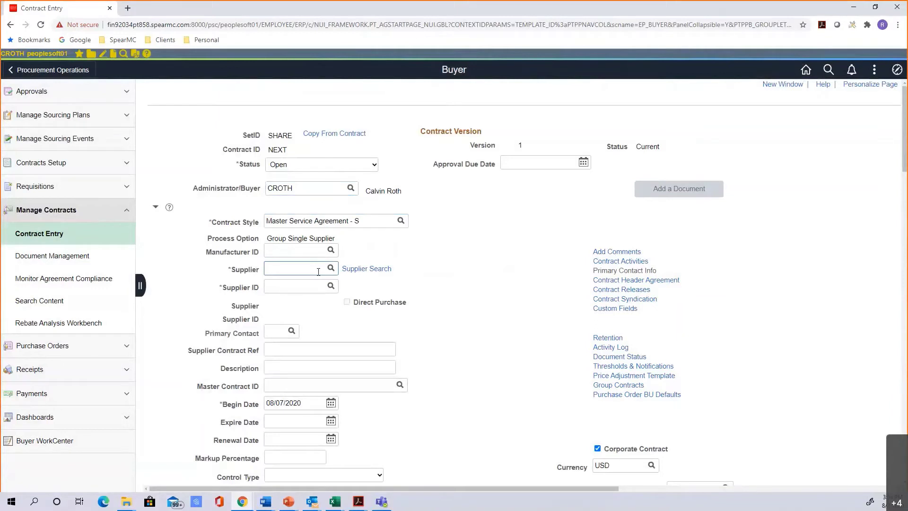
click(352, 269)
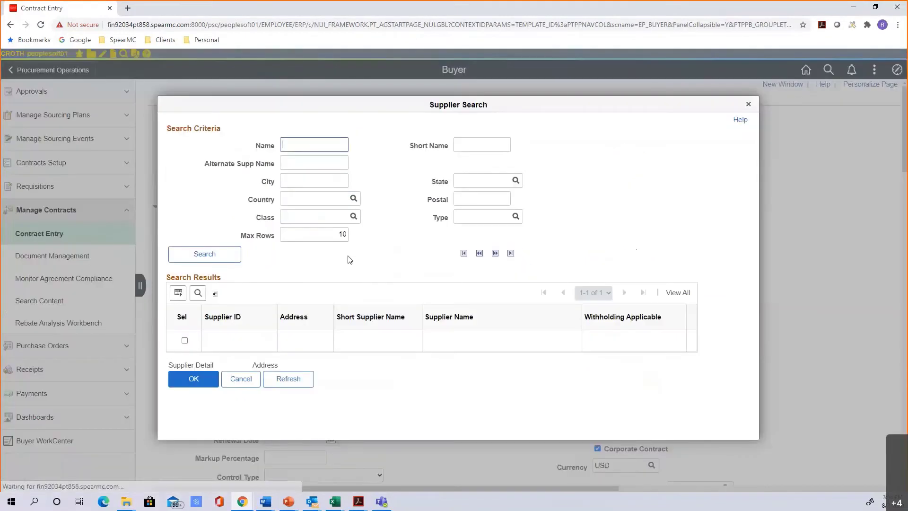
click(216, 254)
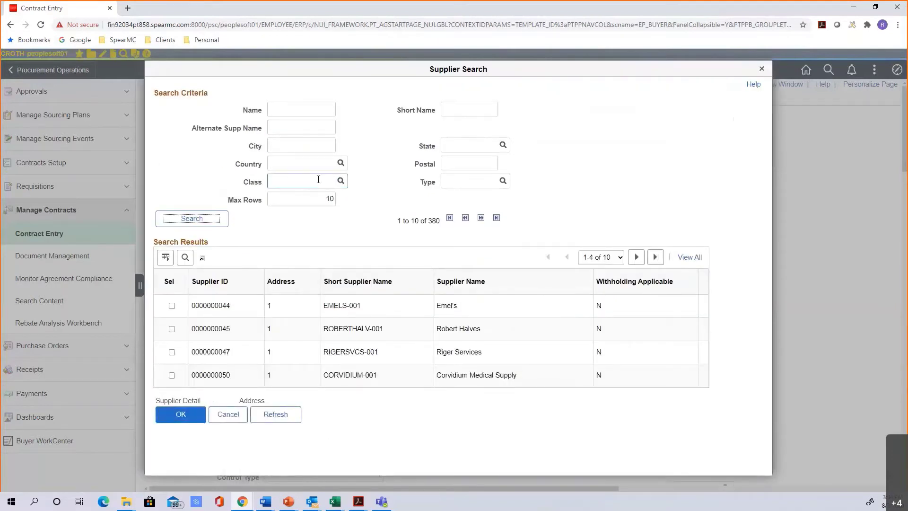
click(287, 109)
text(mid)
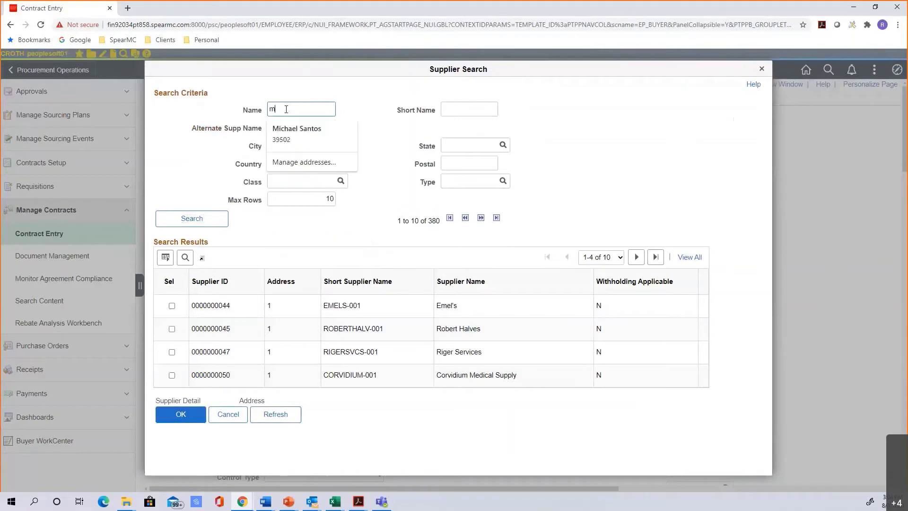
click(205, 218)
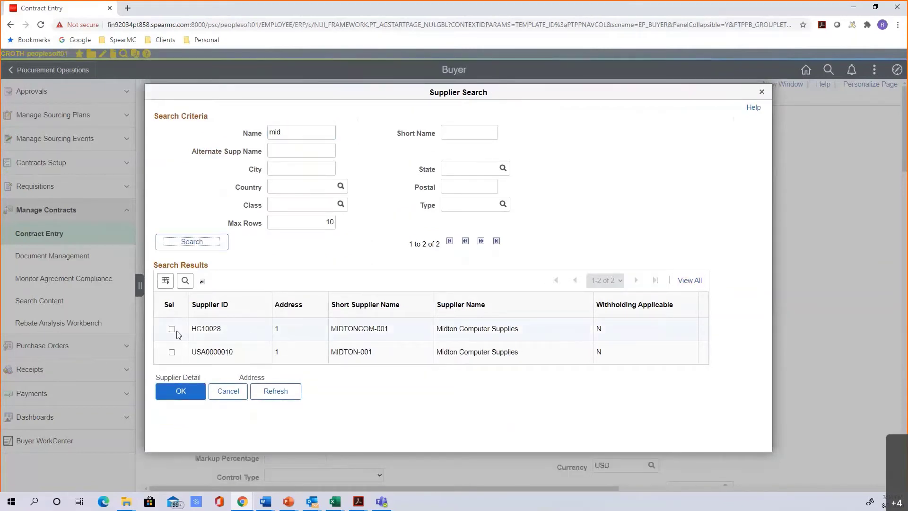
click(172, 353)
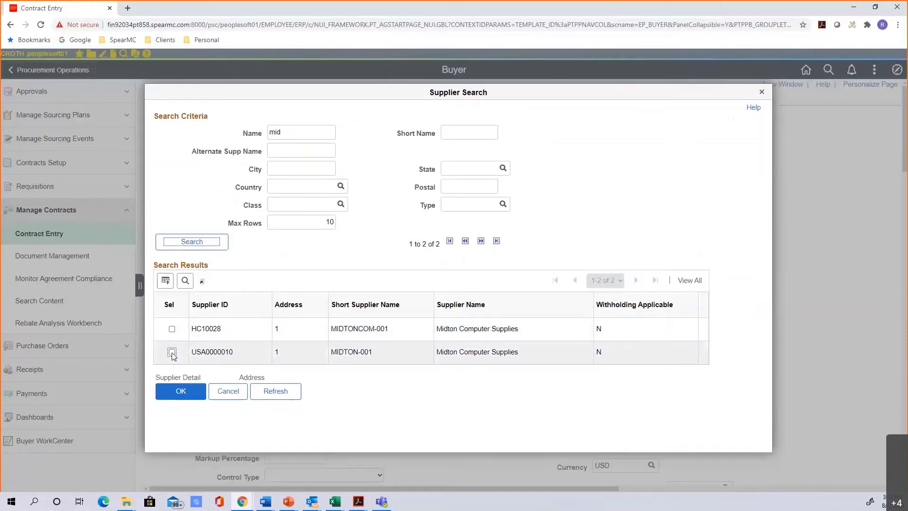
click(181, 391)
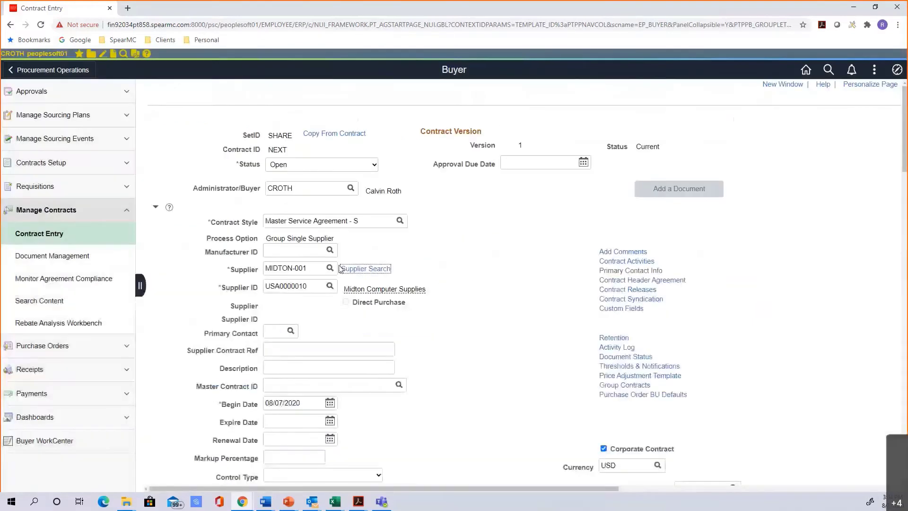
Set the contract's Expire Date to 08/31/2022
scroll(294, 267, down, 2)
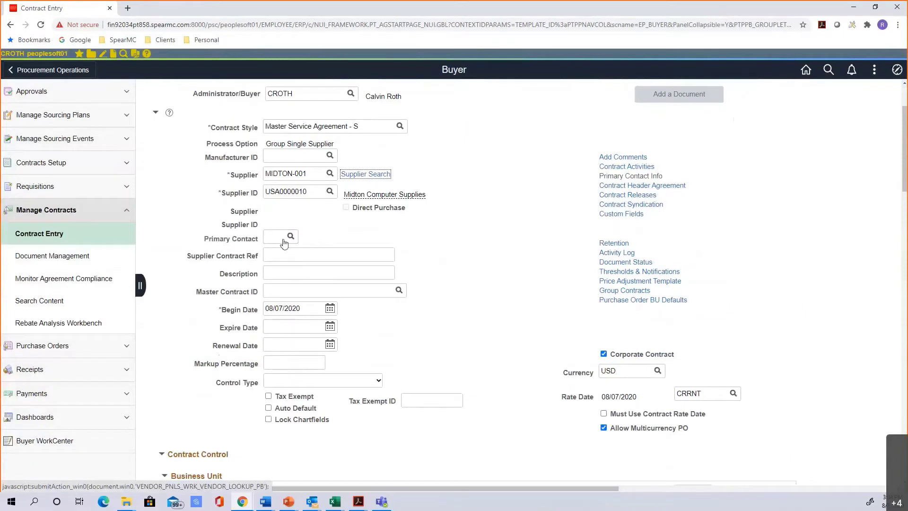
click(300, 273)
scroll(416, 308, up, 1)
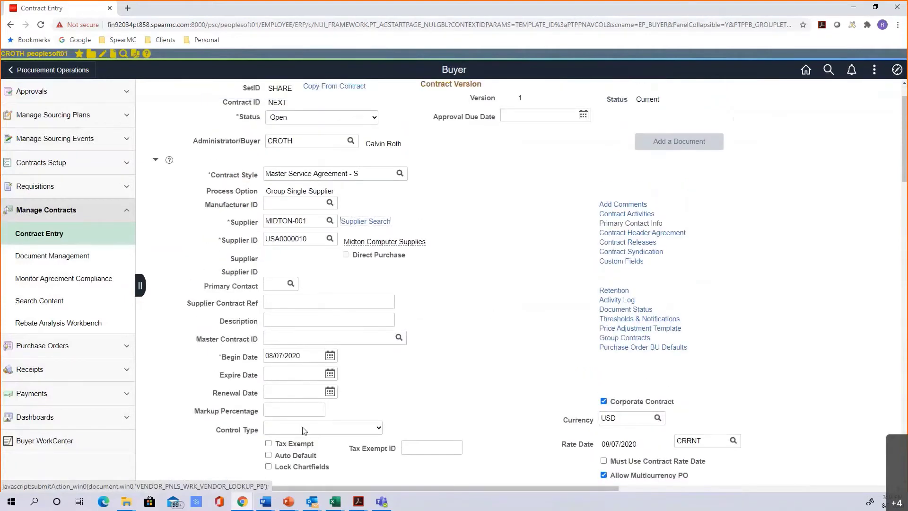
click(294, 359)
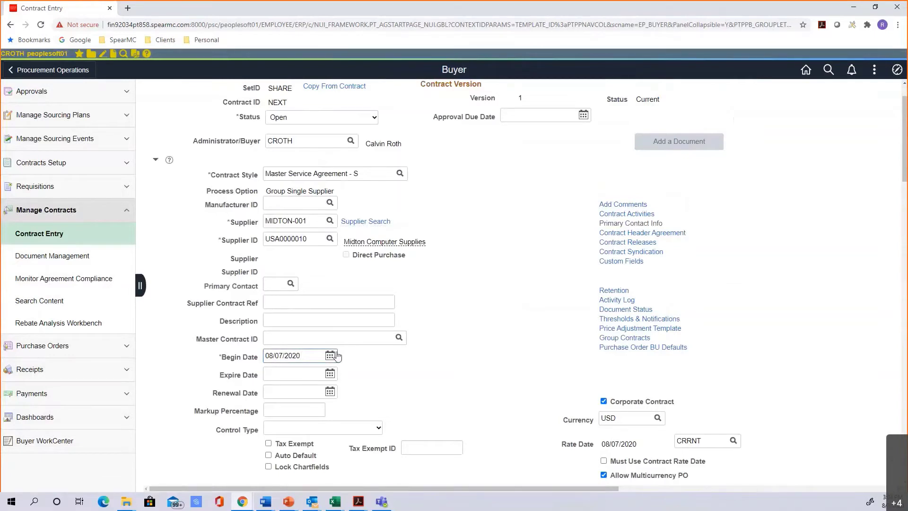
click(331, 374)
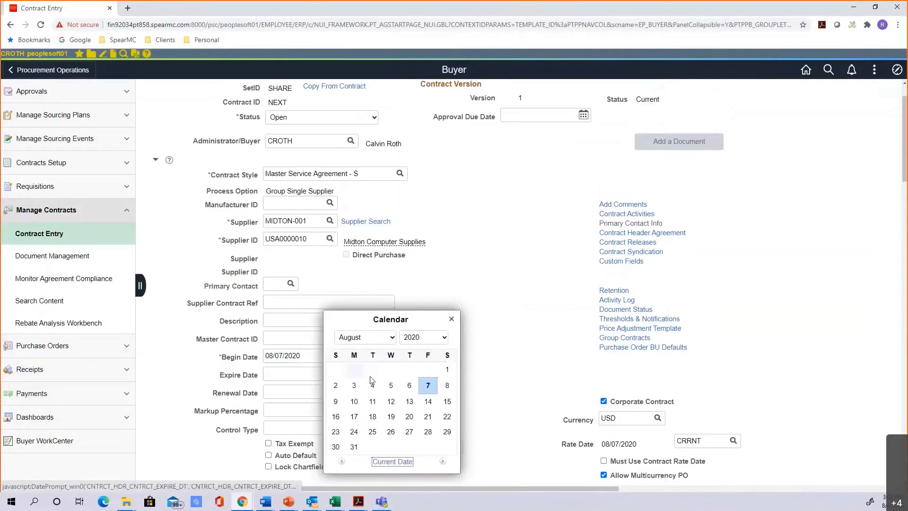
click(443, 337)
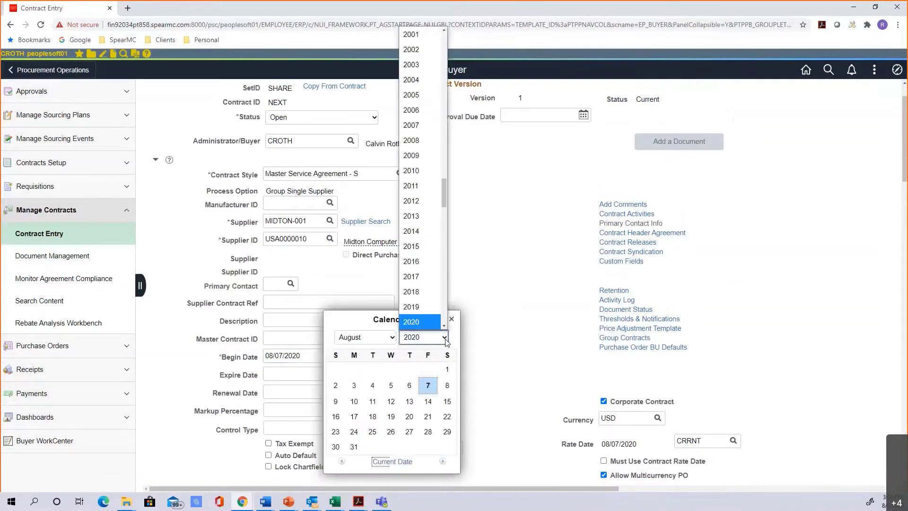
click(443, 326)
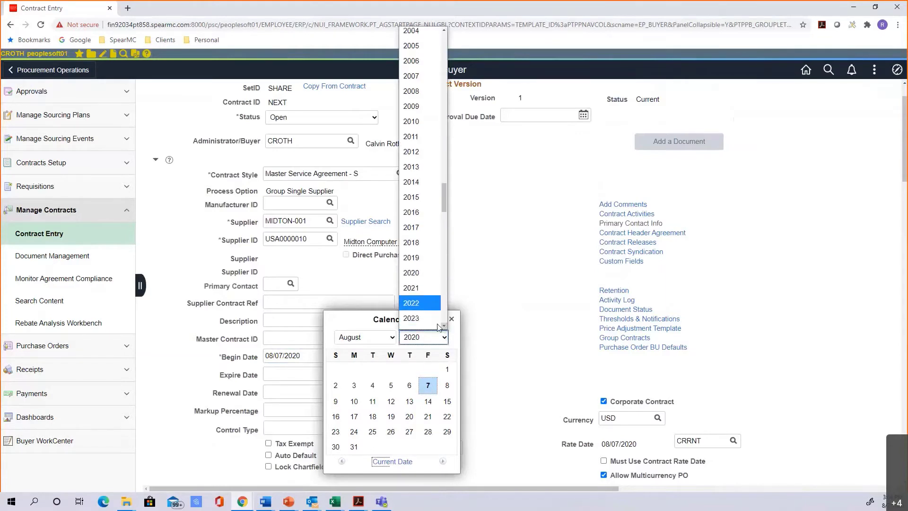
click(421, 303)
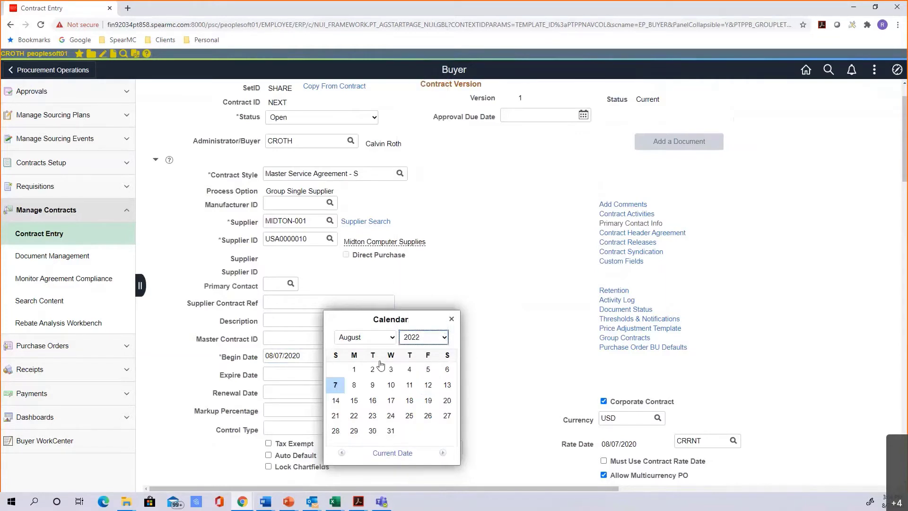
click(391, 430)
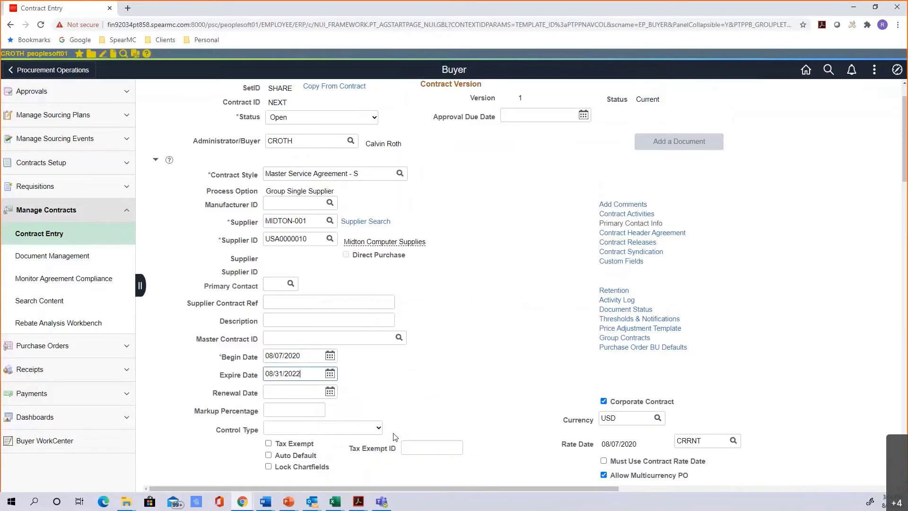
Set the contract's Renewal Date to 08/01/2022
click(330, 391)
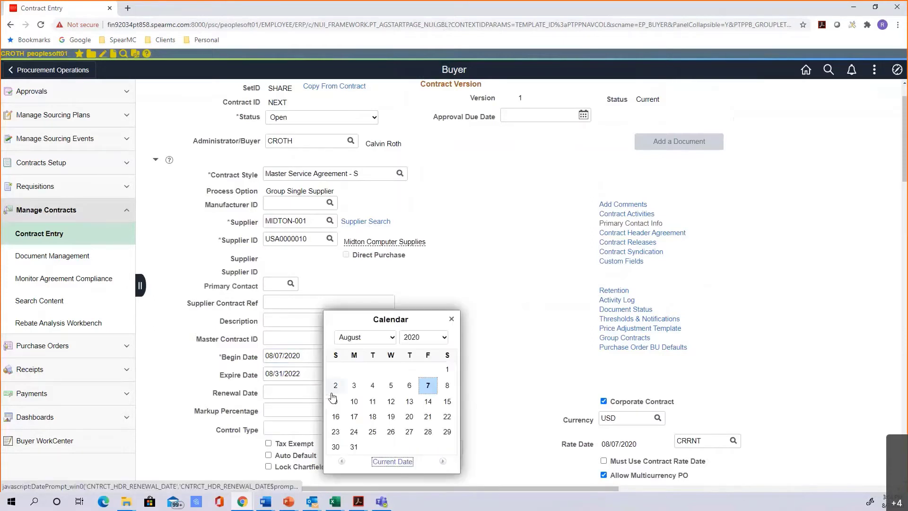
click(447, 371)
click(331, 392)
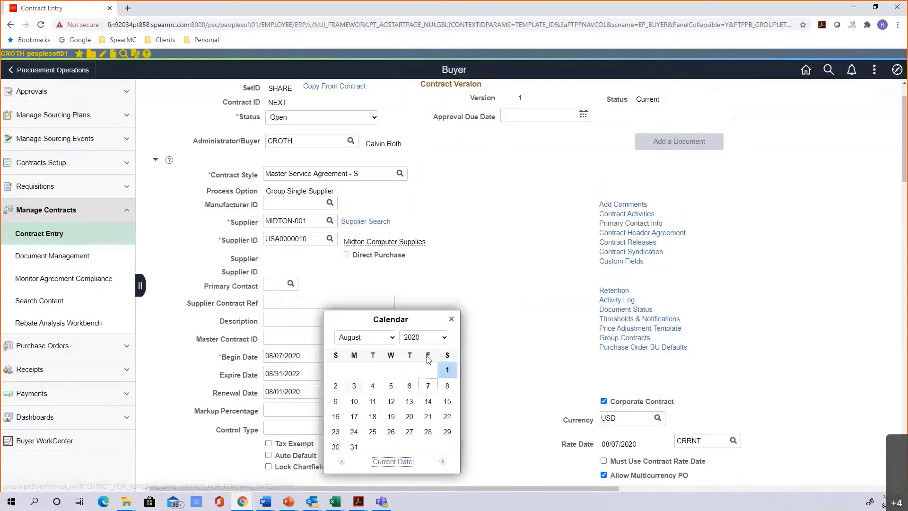
click(426, 337)
click(446, 327)
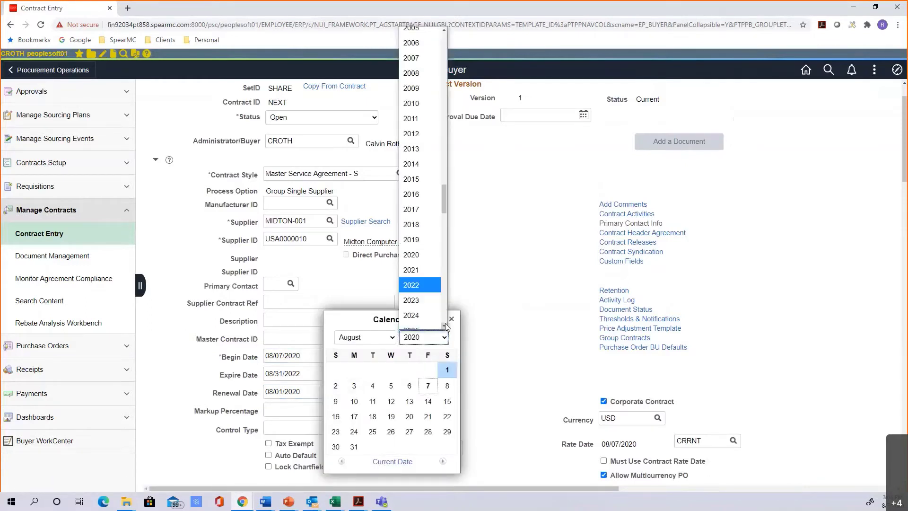
click(417, 284)
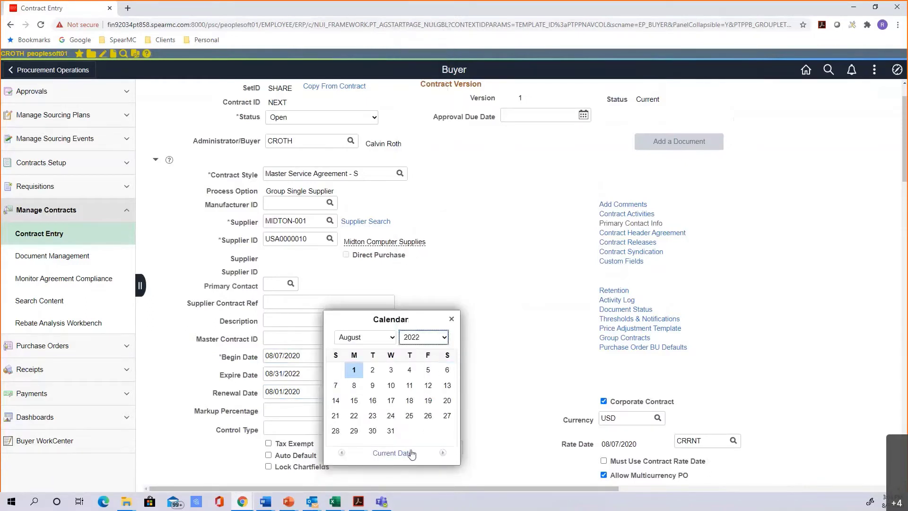
click(355, 370)
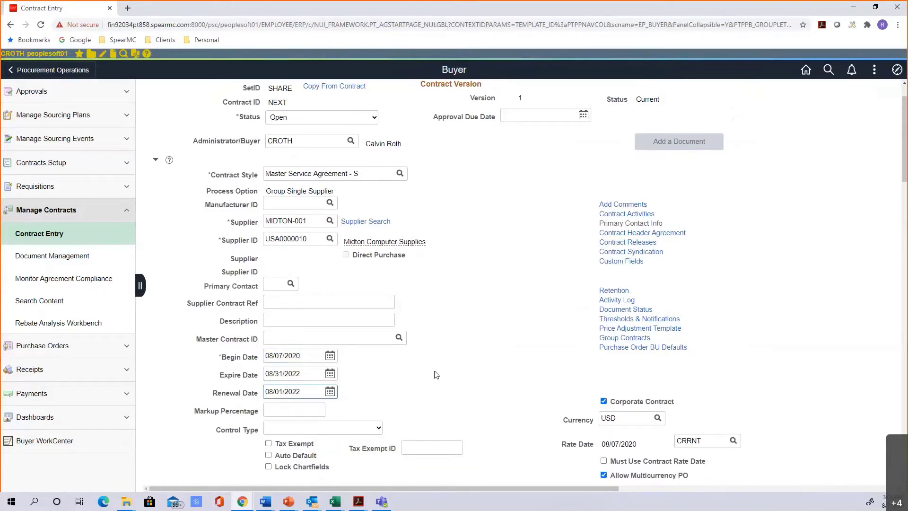
Review the Control Type choices and the Business Unit, Contract Domain and Ship To sections under Contract Control
scroll(402, 378, down, 1)
click(334, 383)
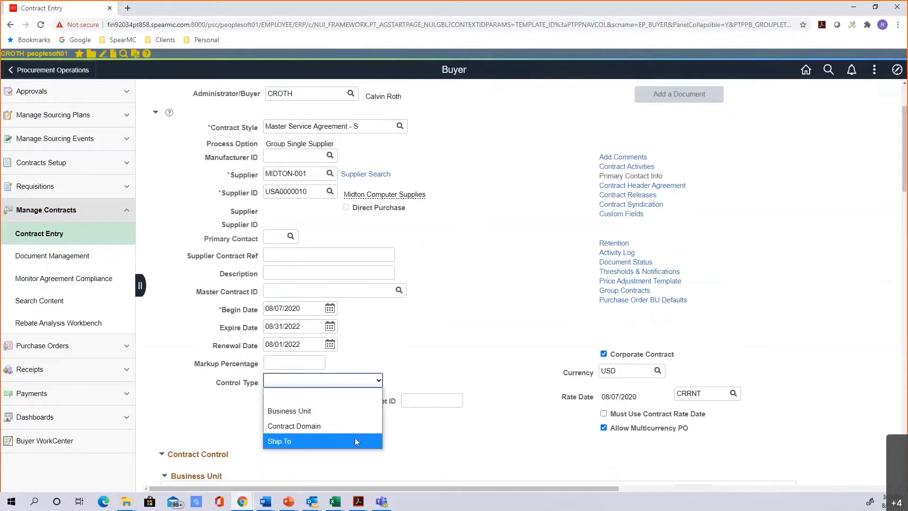
click(413, 422)
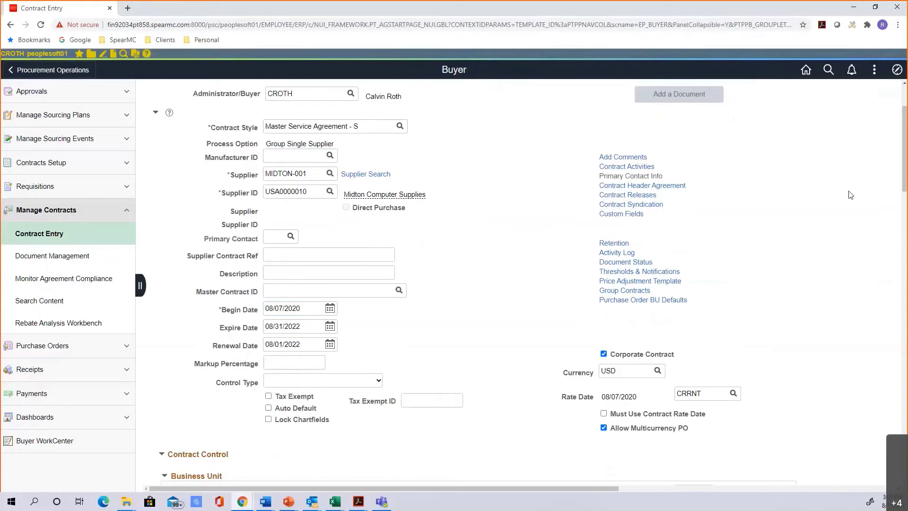
scroll(906, 172, down, 1)
scroll(906, 173, down, 5)
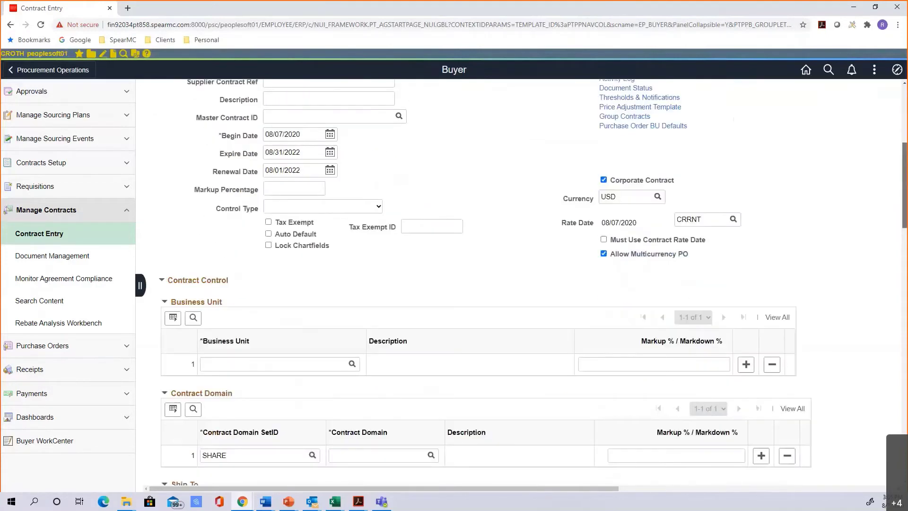
scroll(906, 173, down, 2)
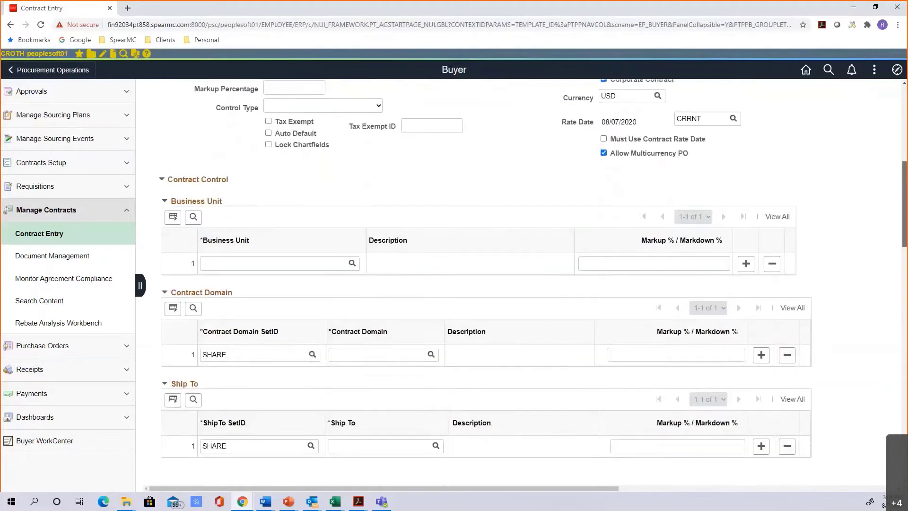
scroll(338, 168, up, 2)
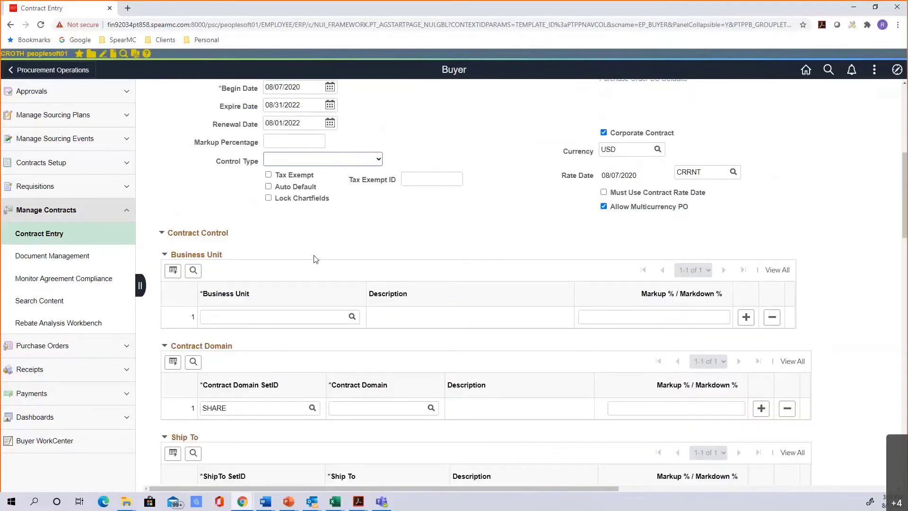
Set the Business Unit under Contract Control to US001, New York Operations
click(278, 316)
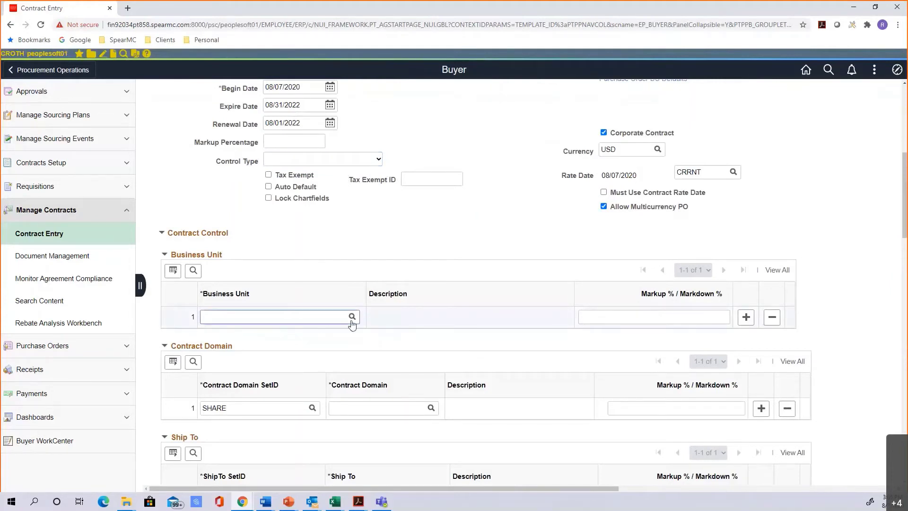
click(331, 317)
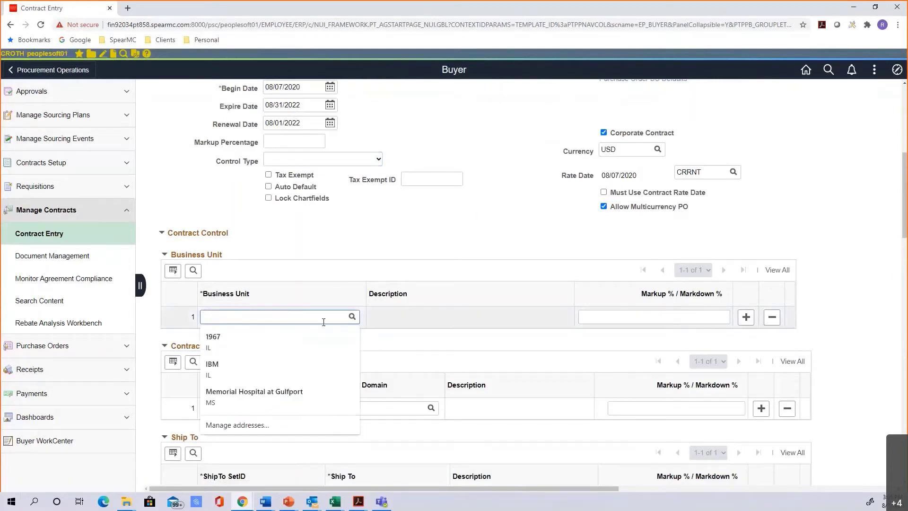
text(US)
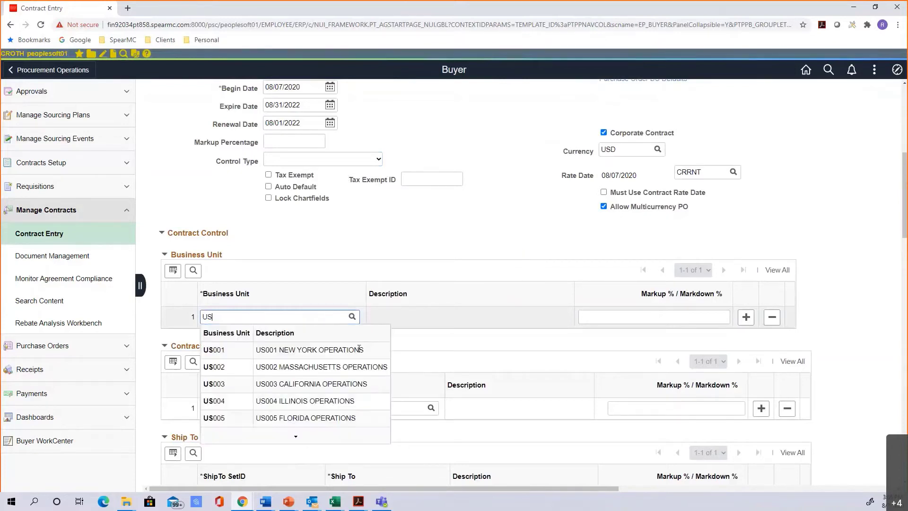
click(360, 348)
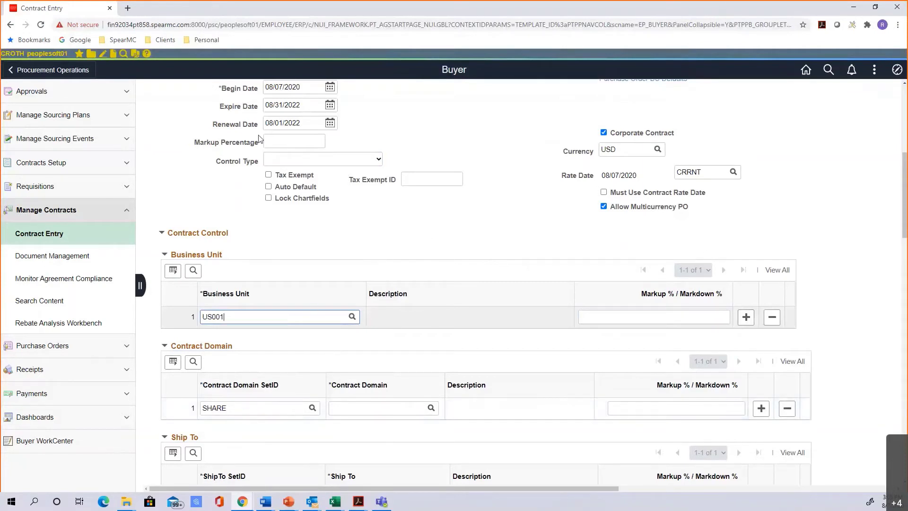
Review how the Control Type choices relate to the Contract Domain and Ship To sections, and examine the Invoice Options fields
scroll(350, 318, down, 1)
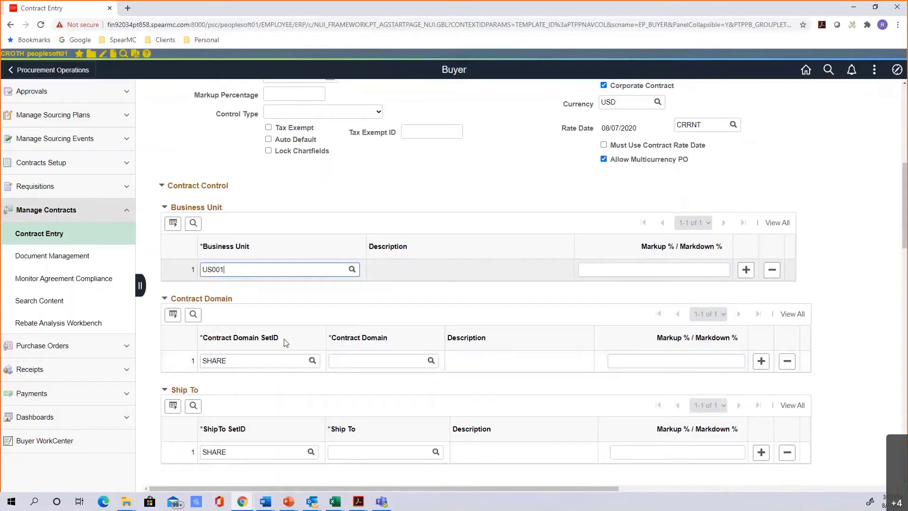
scroll(357, 291, up, 1)
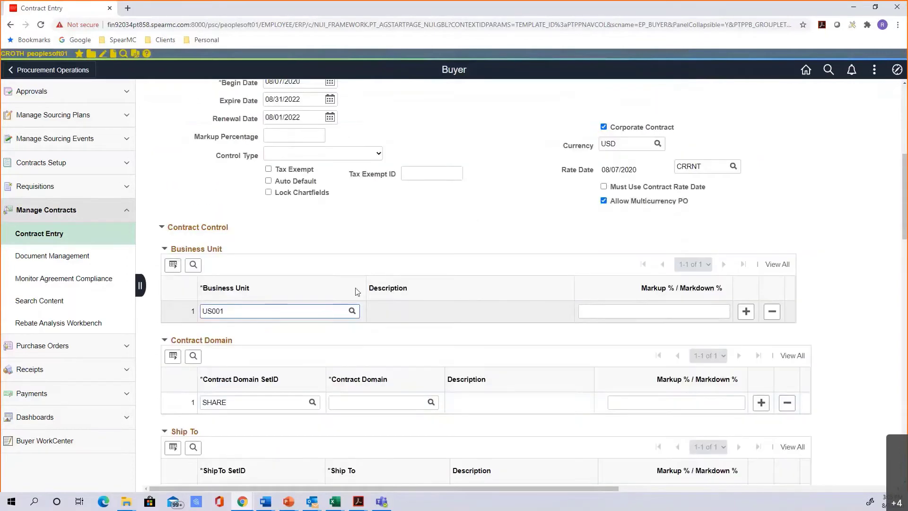
scroll(357, 291, up, 1)
click(321, 206)
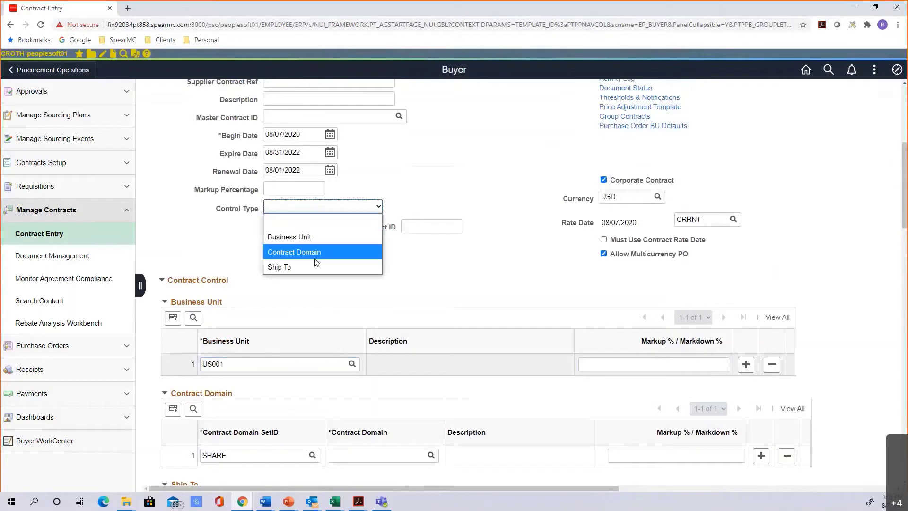
click(460, 190)
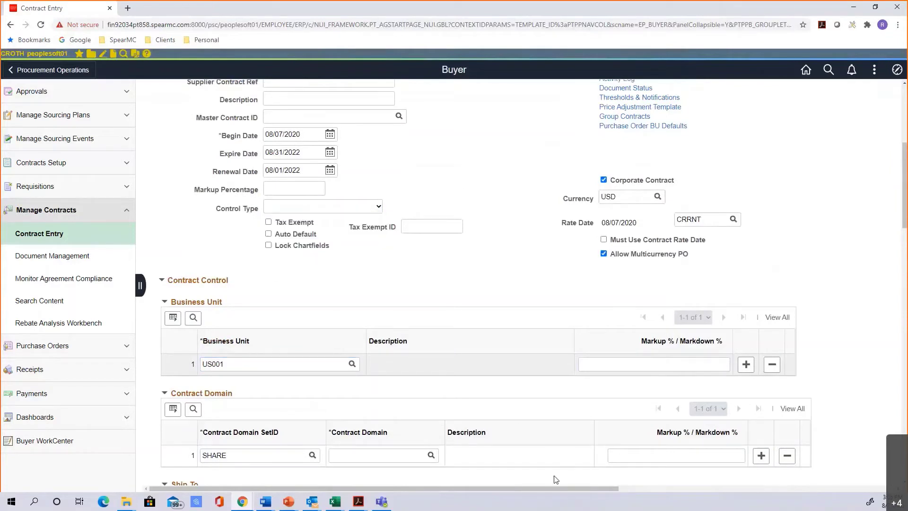
click(350, 453)
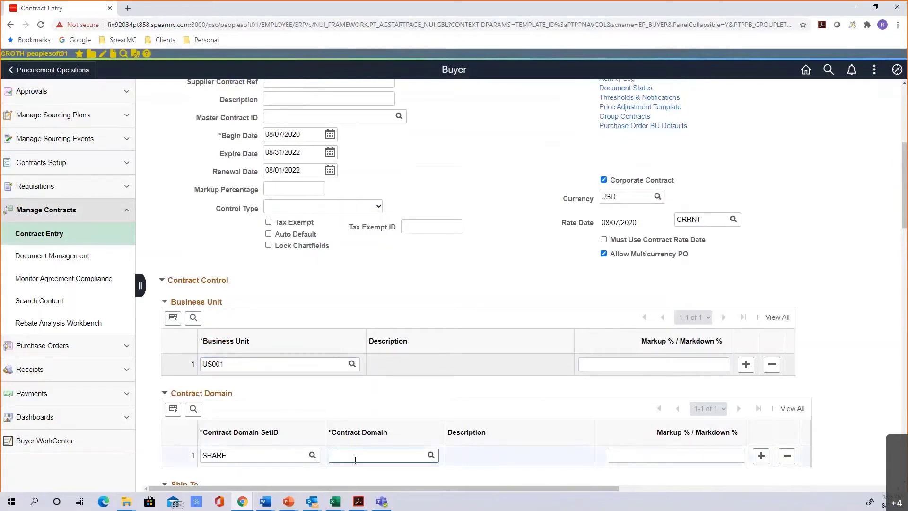
scroll(464, 398, down, 2)
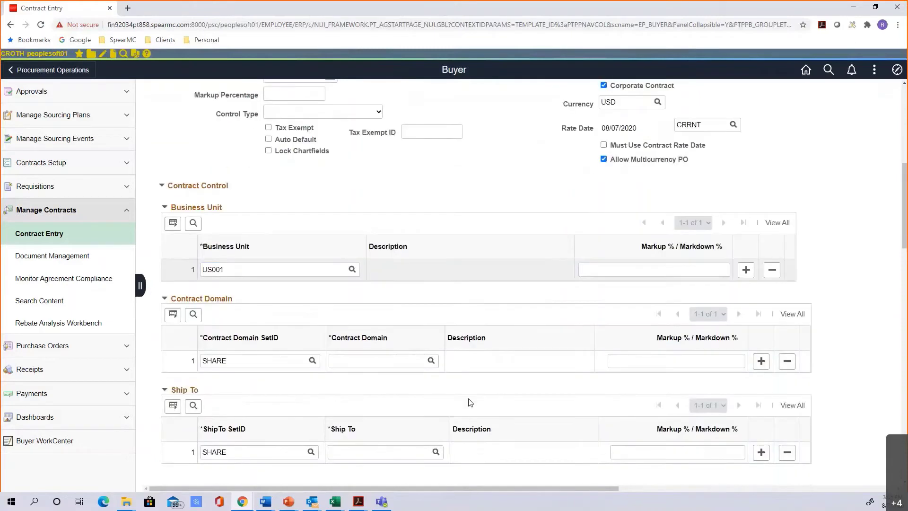
scroll(444, 351, down, 2)
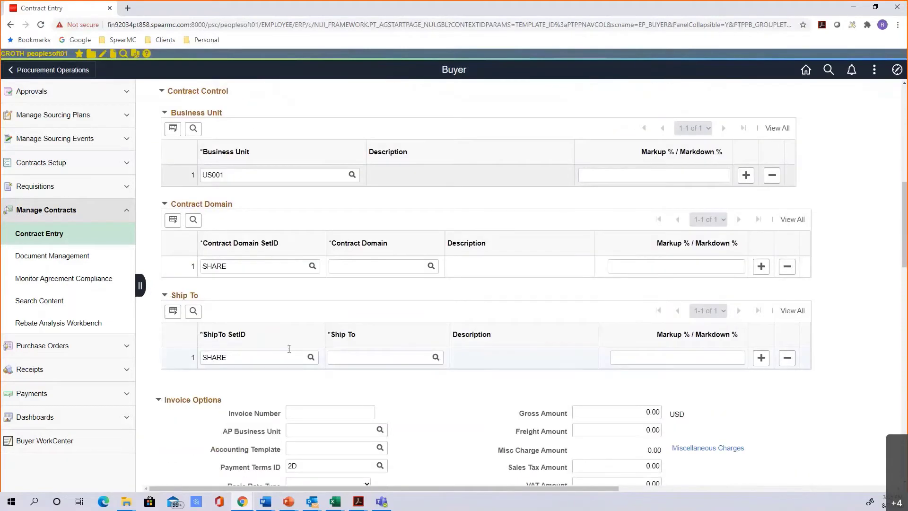
click(274, 355)
scroll(274, 382, down, 3)
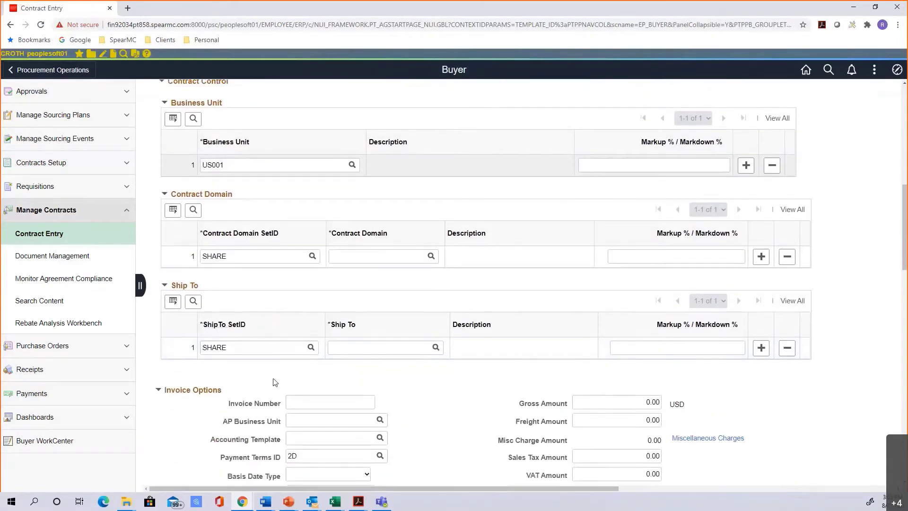
scroll(232, 374, down, 1)
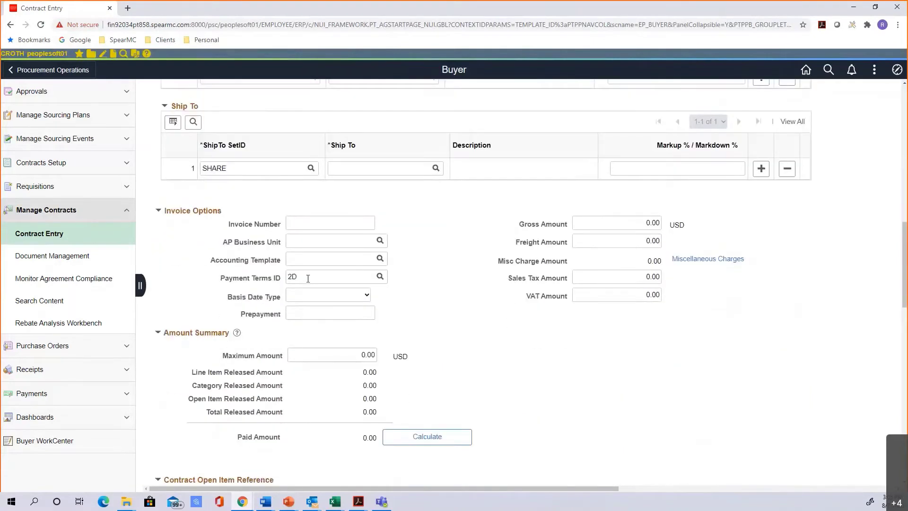
click(255, 223)
click(253, 242)
click(246, 259)
click(250, 278)
click(203, 330)
Set the contract's Maximum Amount to 50000 USD in the Amount Summary
scroll(198, 336, down, 2)
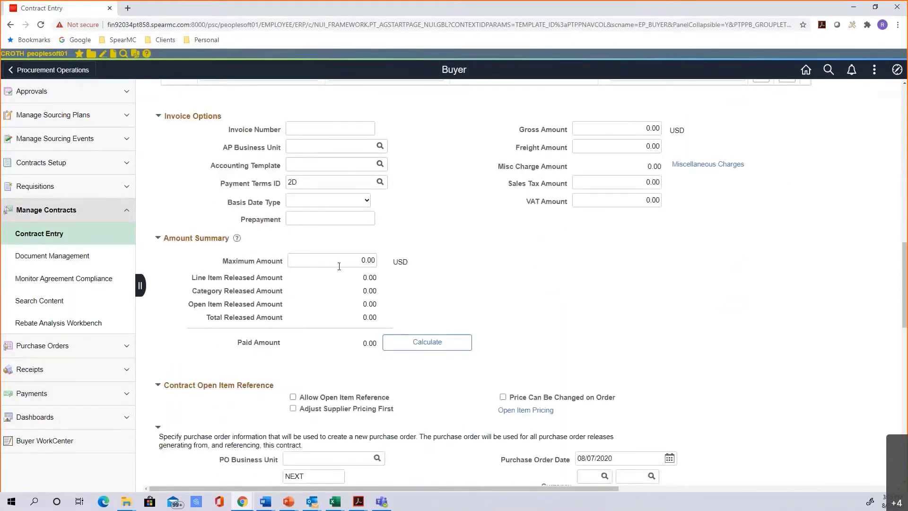
click(362, 259)
double_click(363, 259)
text(50000)
Set the PO Business Unit for new purchase orders to US001 and enter the buyer's user ID
scroll(579, 314, down, 3)
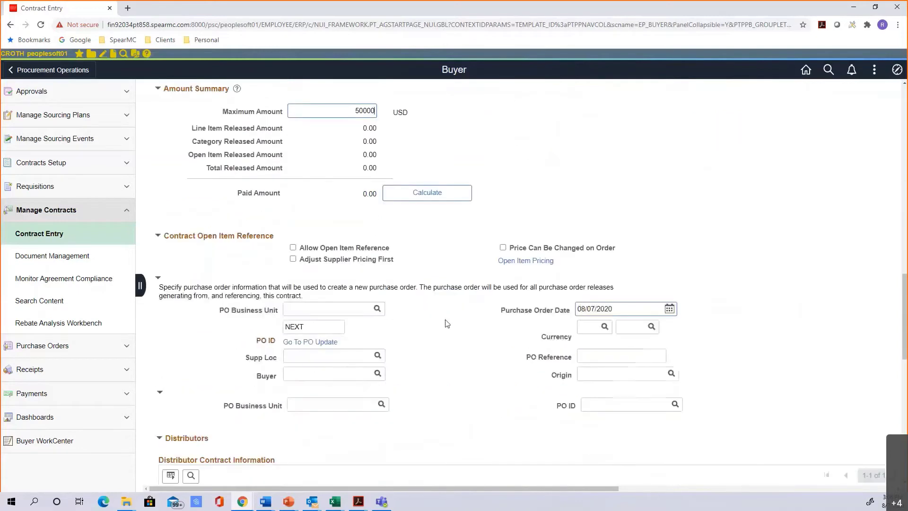
click(360, 270)
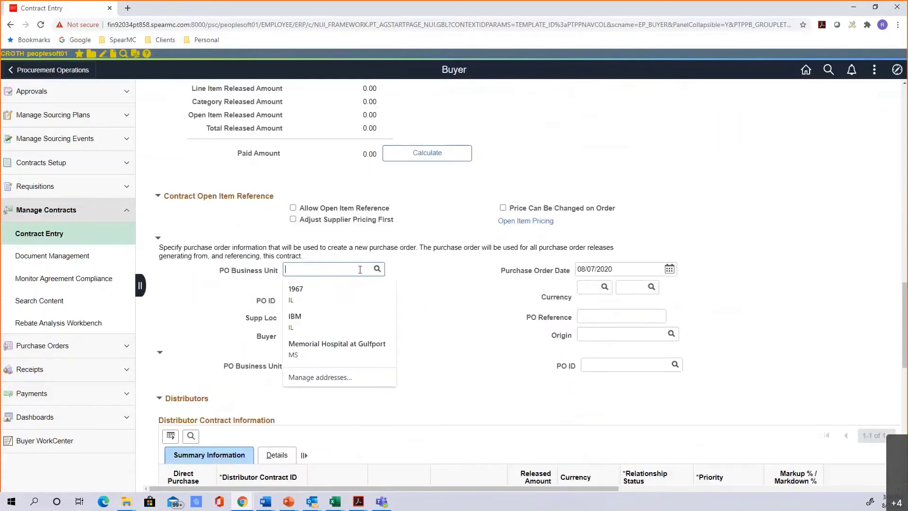
text(US001)
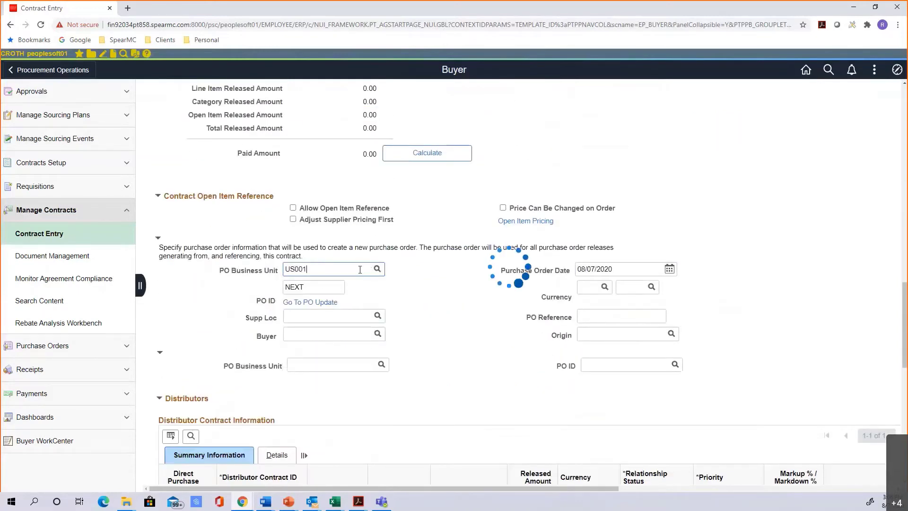
click(308, 306)
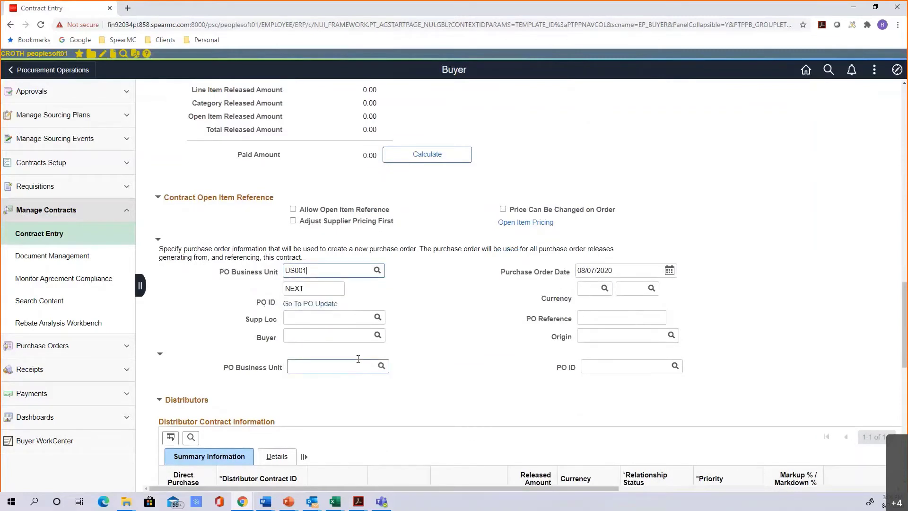
click(347, 337)
text(CR)
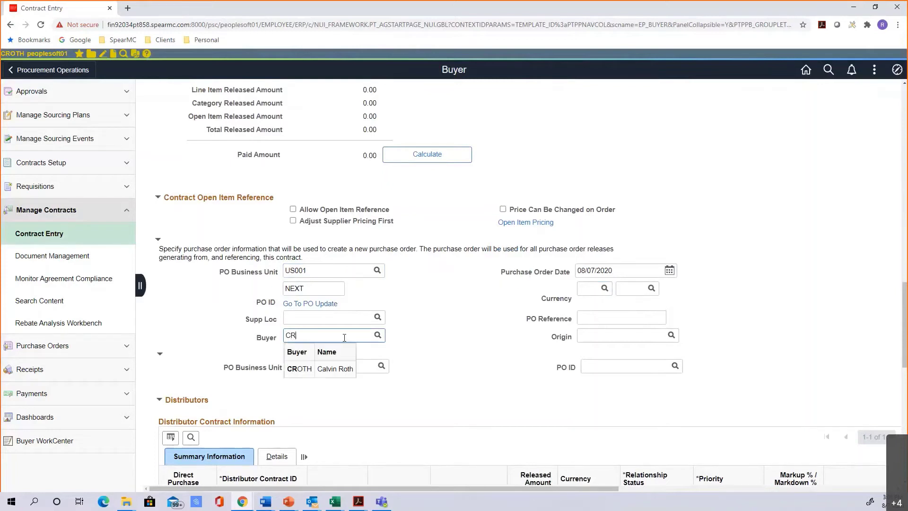
click(302, 374)
Review the Contract Open Item Reference, Distributors, Details lines and Category lines sections of the contract
scroll(448, 329, down, 3)
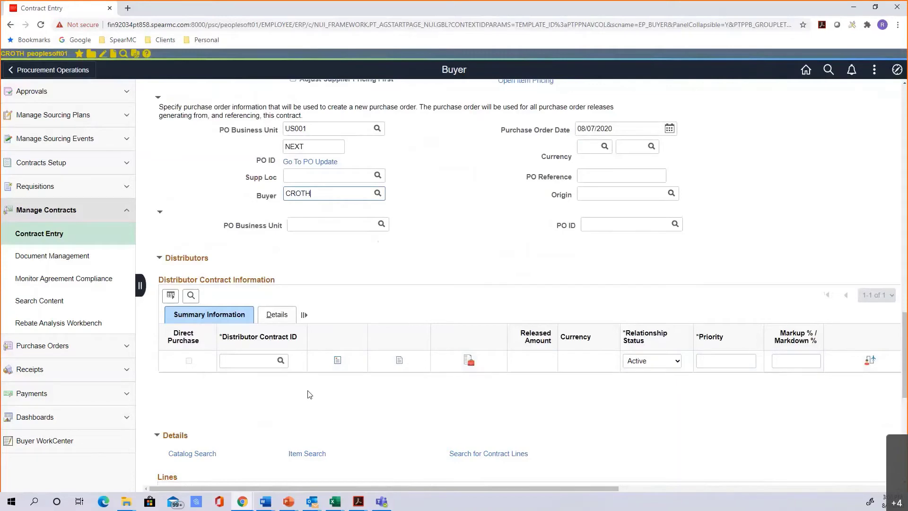
scroll(428, 270, up, 2)
scroll(508, 403, down, 1)
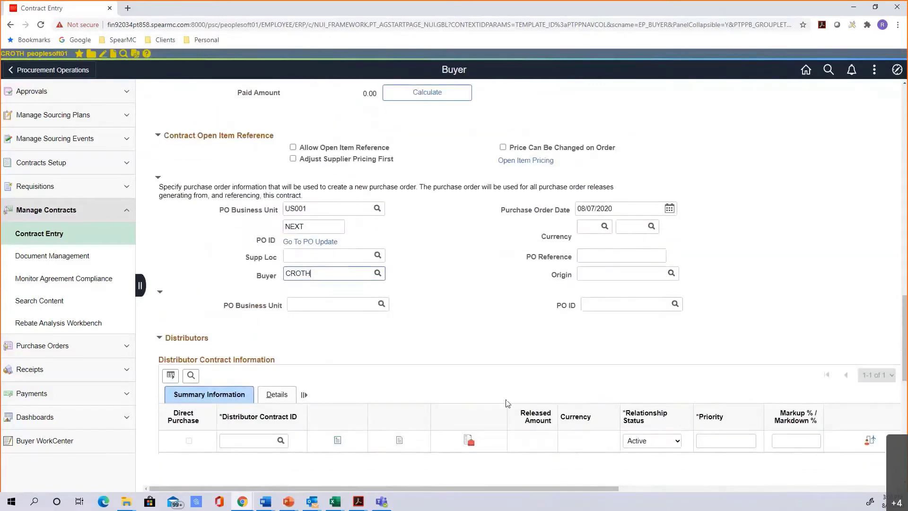
scroll(507, 403, down, 2)
scroll(466, 404, down, 2)
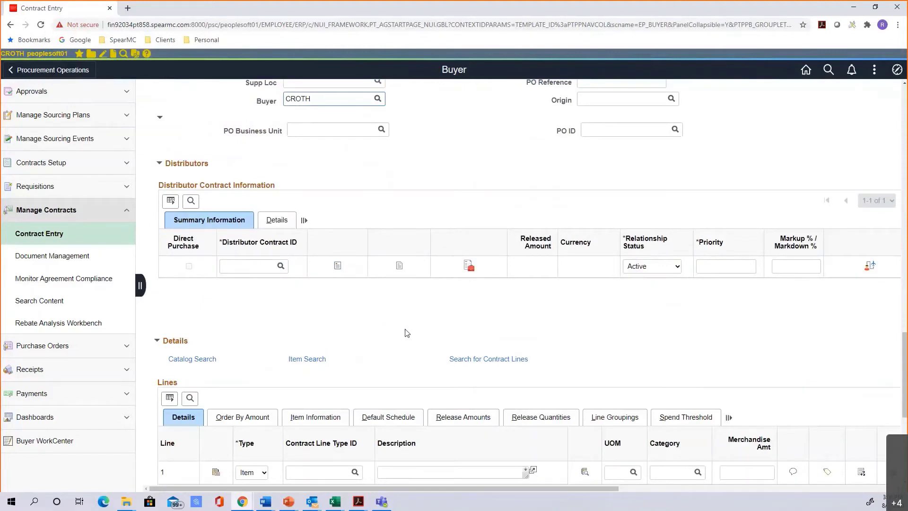
scroll(634, 193, down, 4)
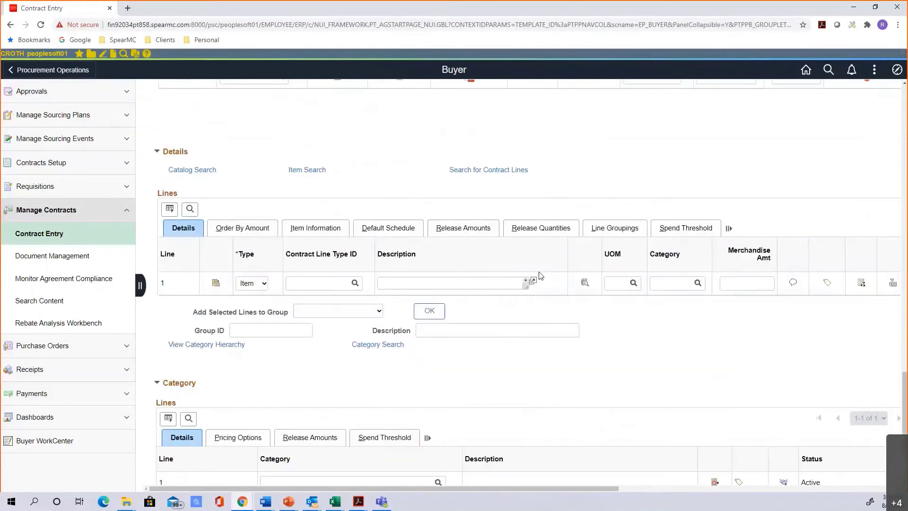
click(393, 330)
click(495, 303)
click(436, 326)
scroll(407, 327, up, 4)
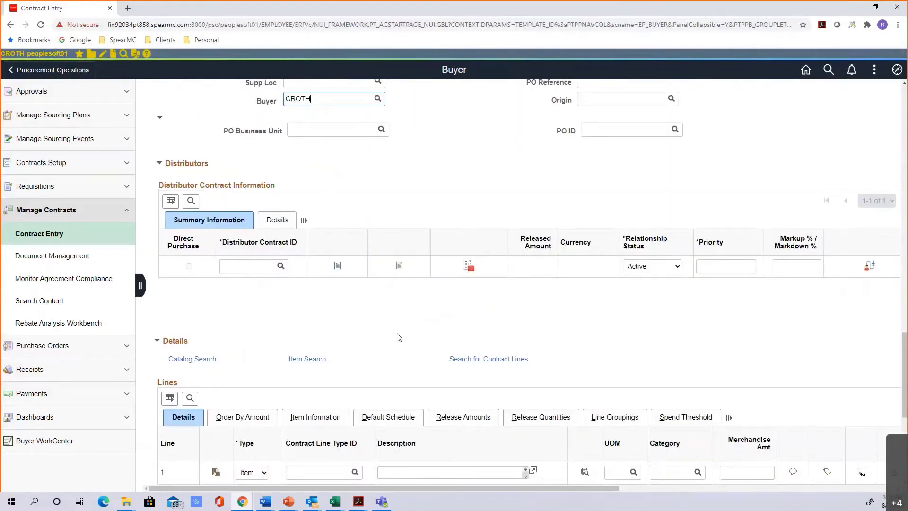
scroll(399, 337, down, 1)
scroll(398, 337, down, 1)
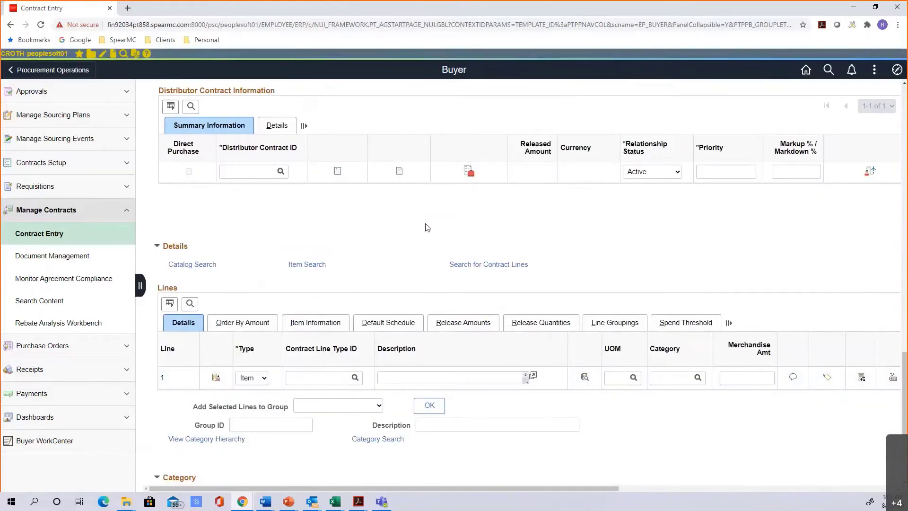
scroll(423, 230, down, 1)
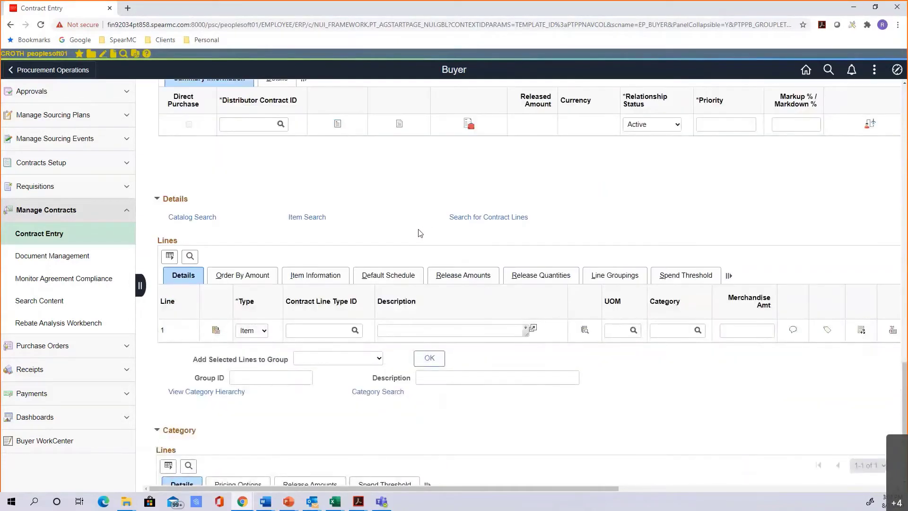
scroll(420, 232, down, 3)
scroll(326, 303, down, 1)
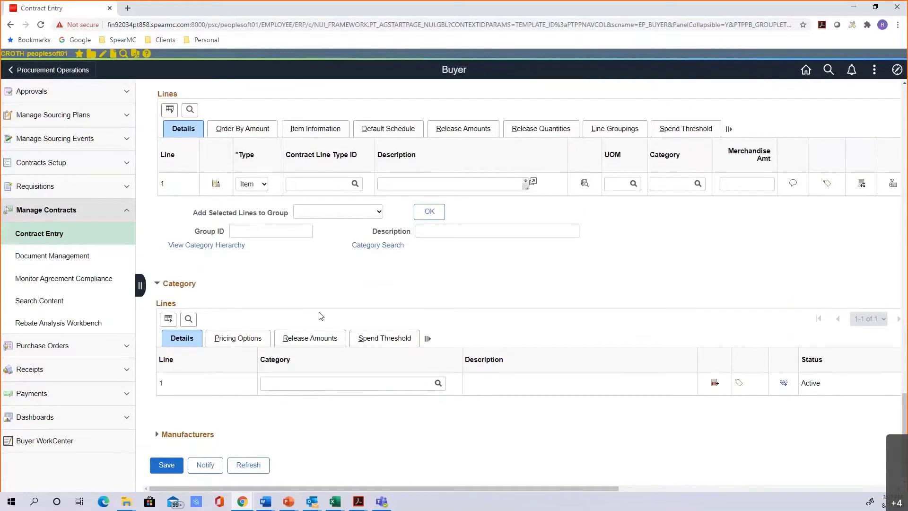
Save the contract and start adding a document to it
click(432, 386)
click(163, 468)
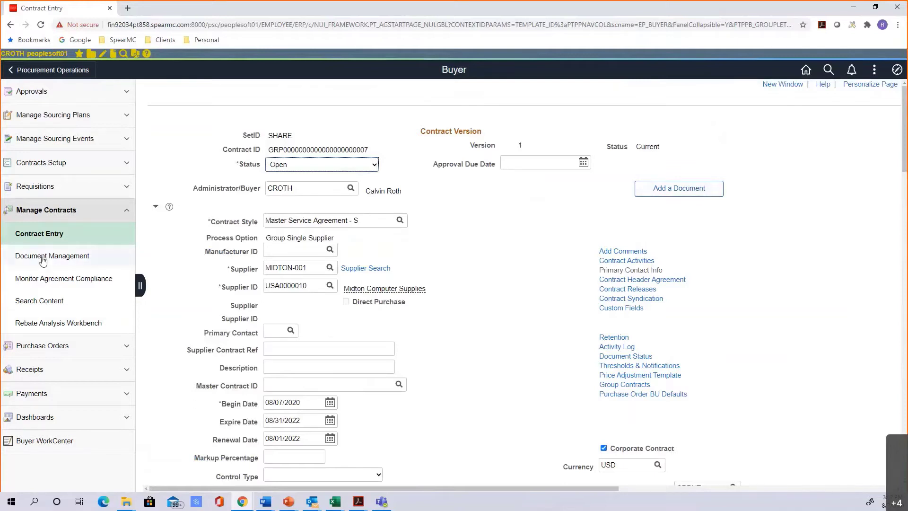
click(684, 189)
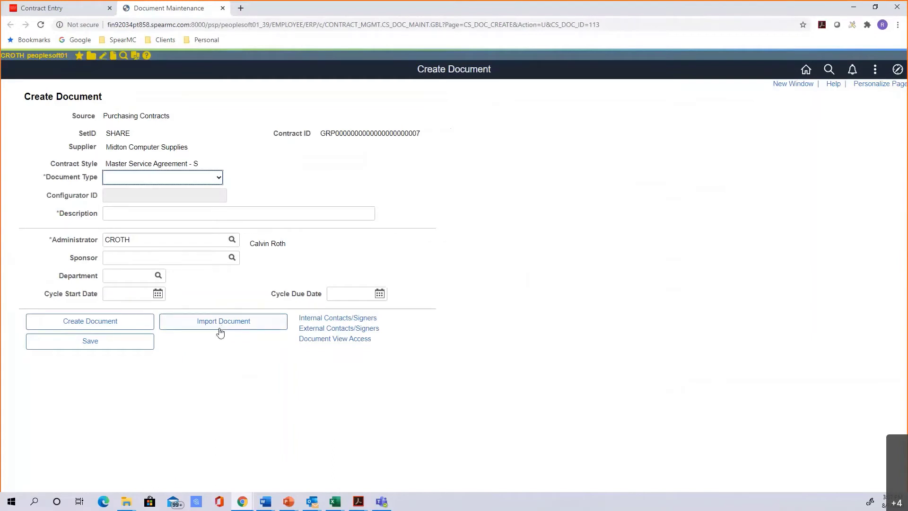
Set the new document's type to Standard Contract Document and its Description to "New"
click(216, 178)
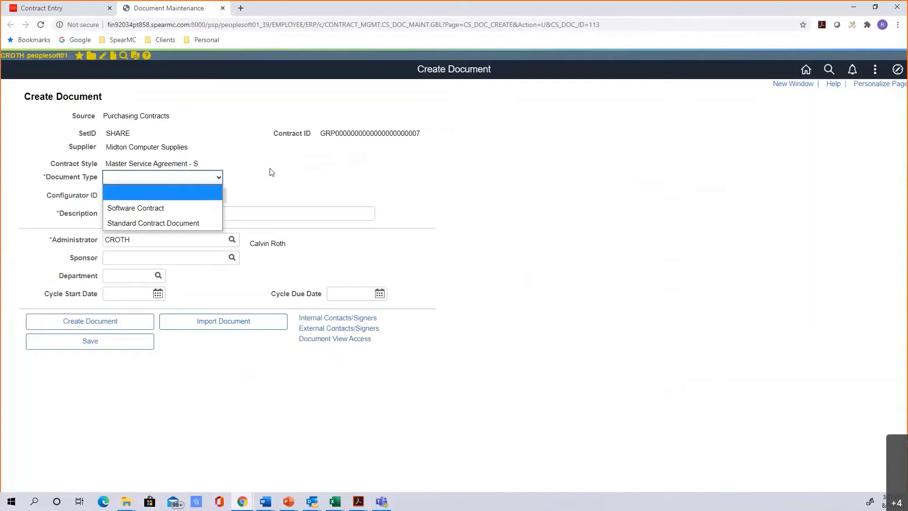
click(198, 224)
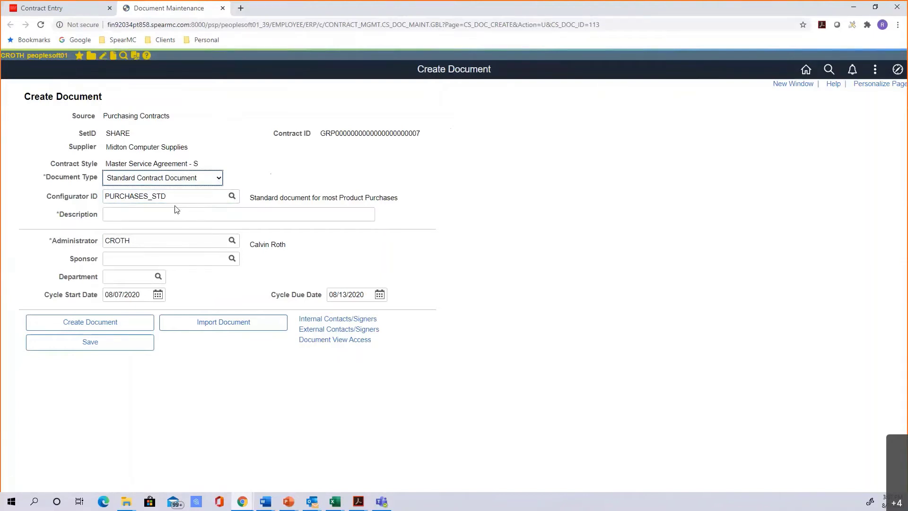
click(171, 217)
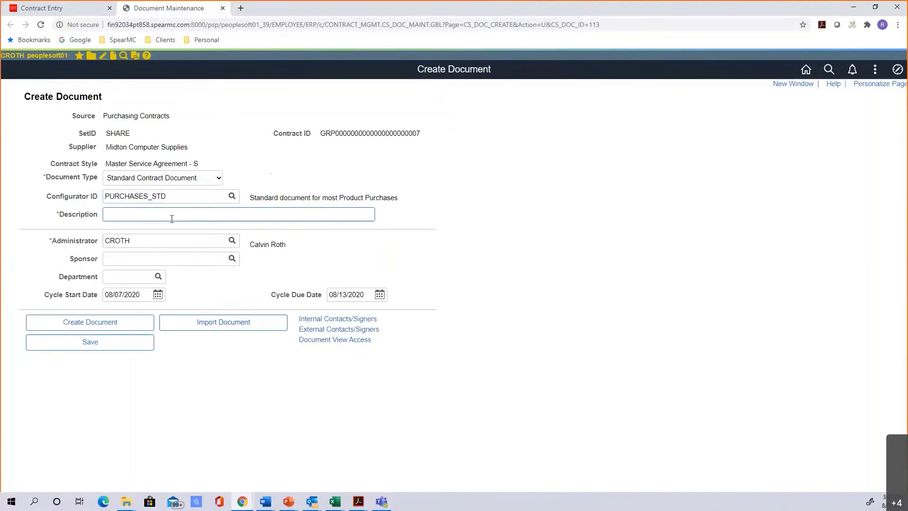
text(New)
Assign the first user ID in the lookup as the document's Sponsor and start importing the document
click(232, 260)
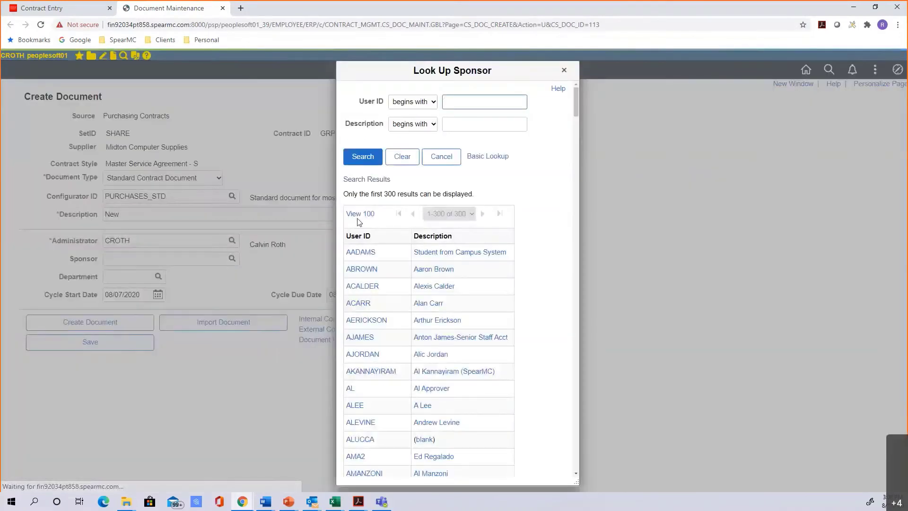
click(358, 252)
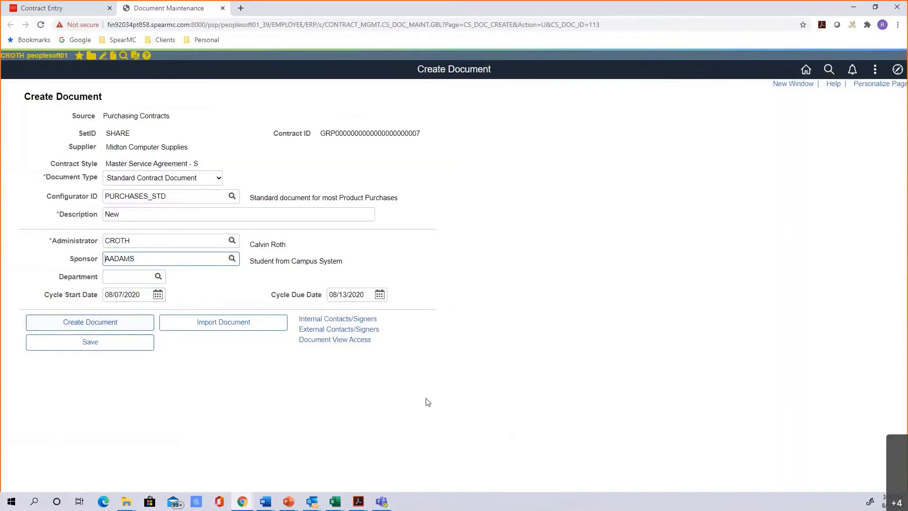
click(244, 330)
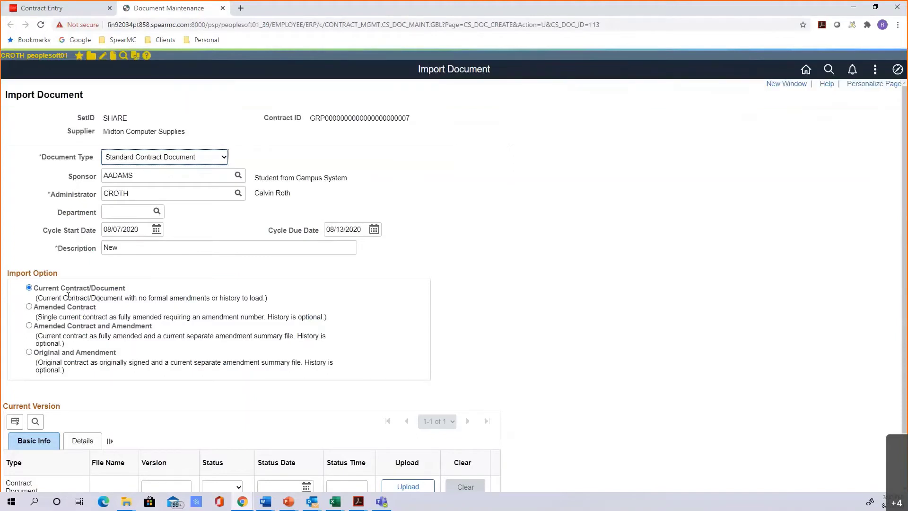
Set the contract document's Version to 1.0, its Status to Executed and its Status Date to 08/07/2020
scroll(234, 318, down, 2)
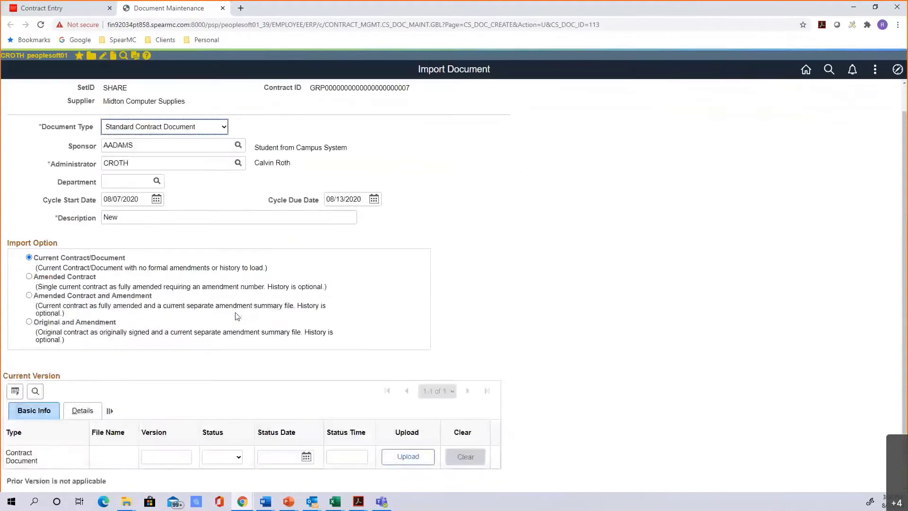
click(168, 425)
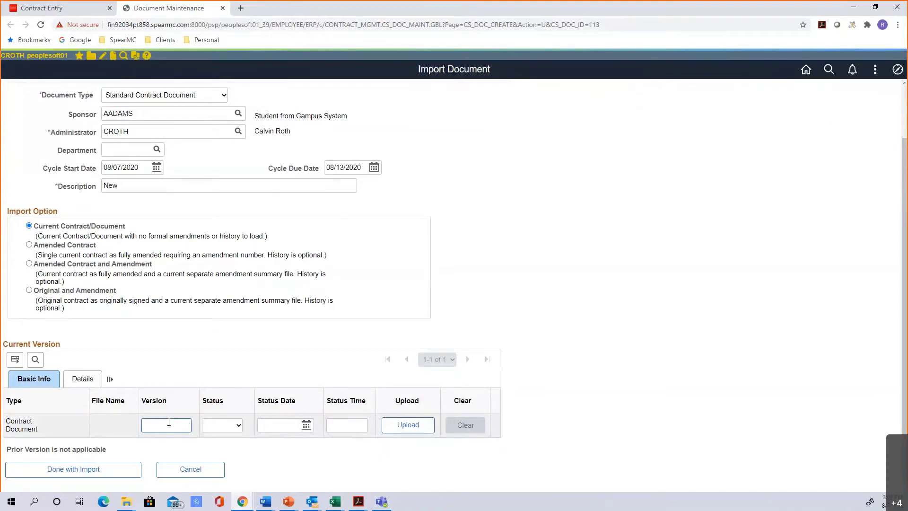
click(229, 426)
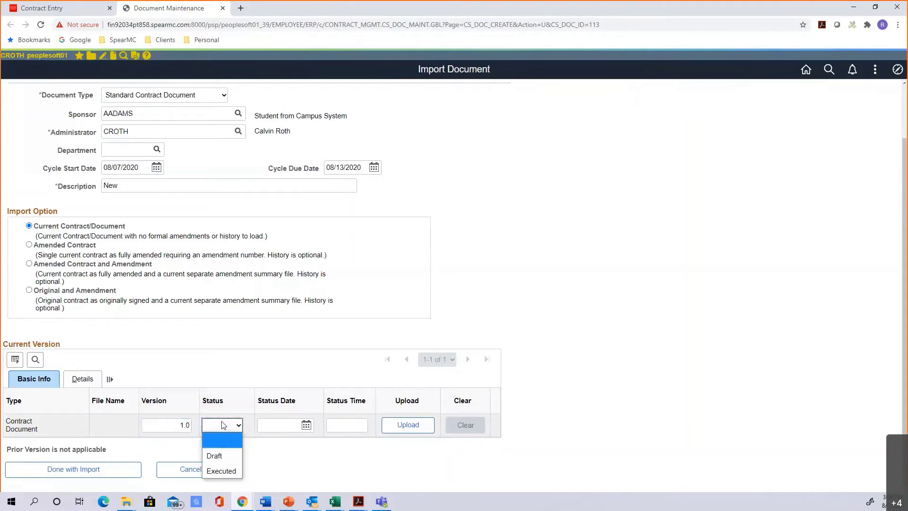
click(235, 470)
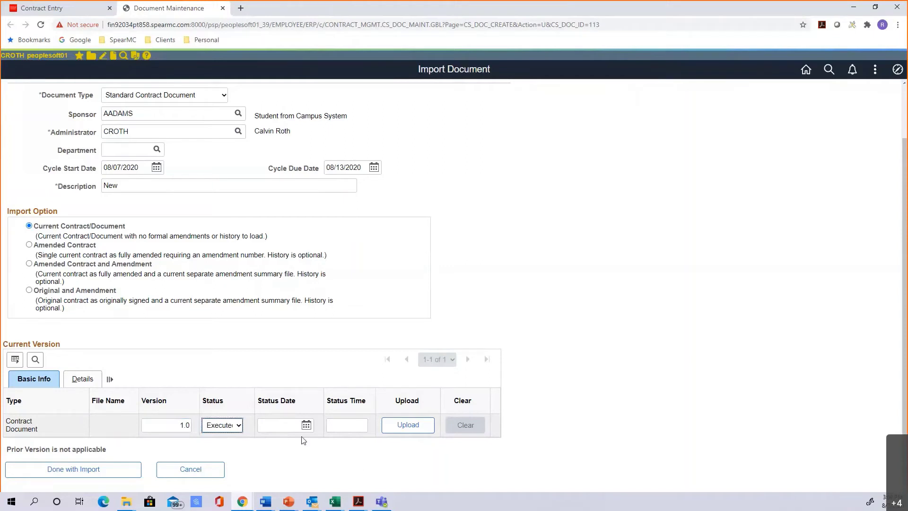
click(307, 425)
click(404, 392)
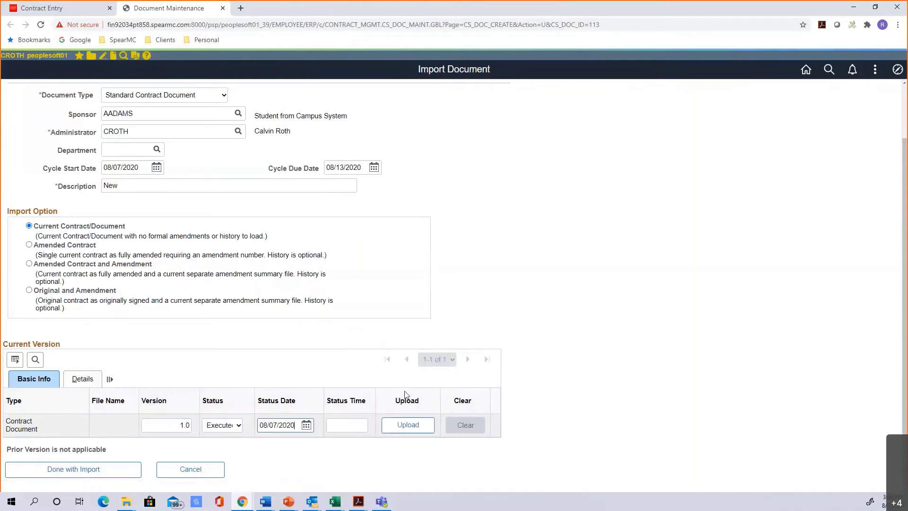
Upload the PDF file "PS Supplier Contract Managment Fact Sheet" as the contract document's current version
click(407, 426)
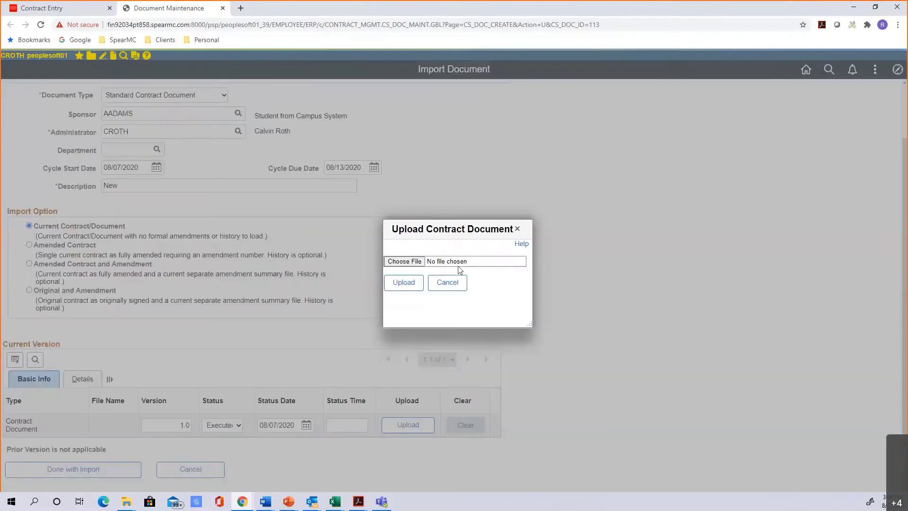
click(408, 261)
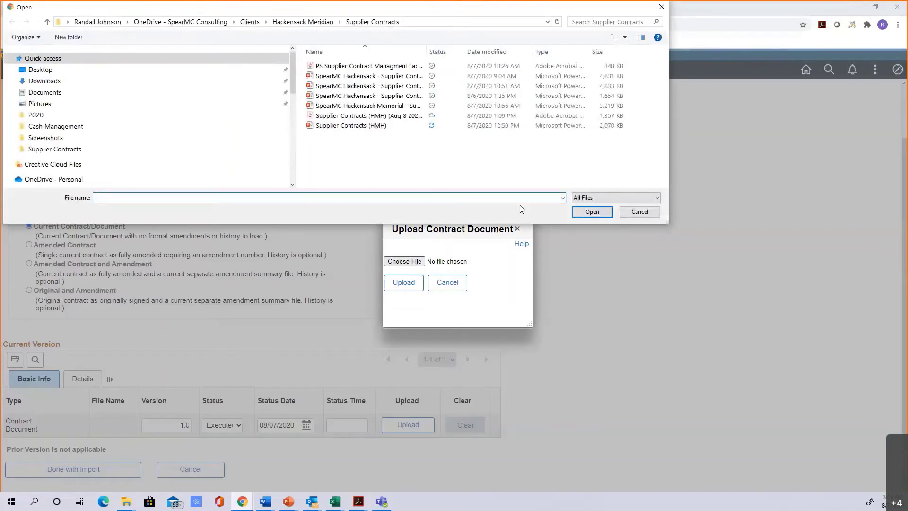
click(357, 67)
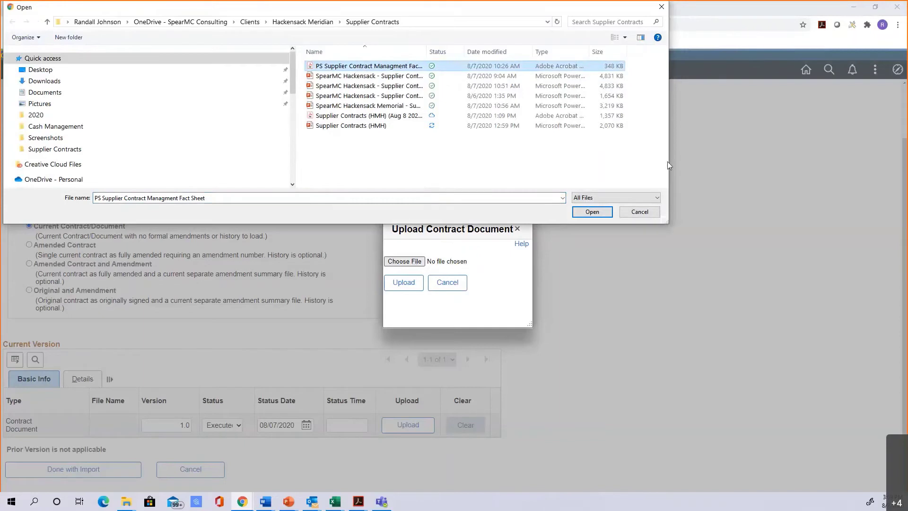
click(590, 212)
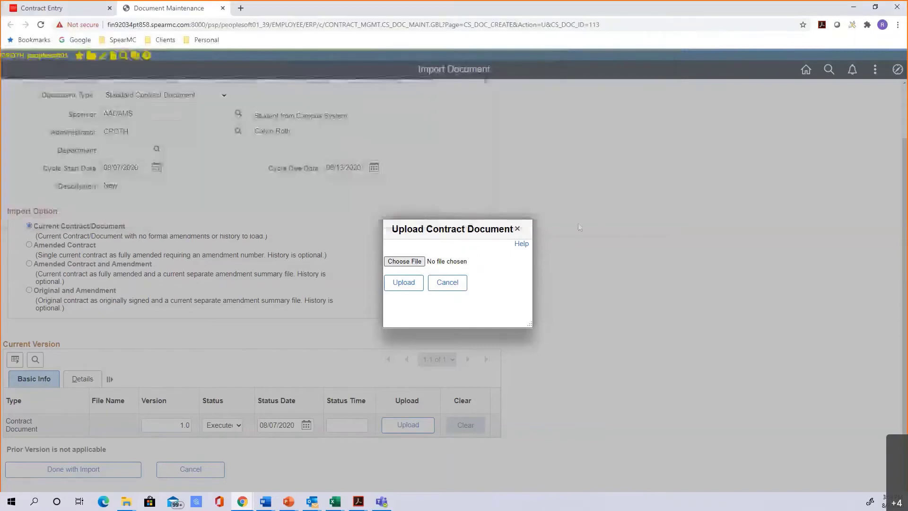
click(404, 282)
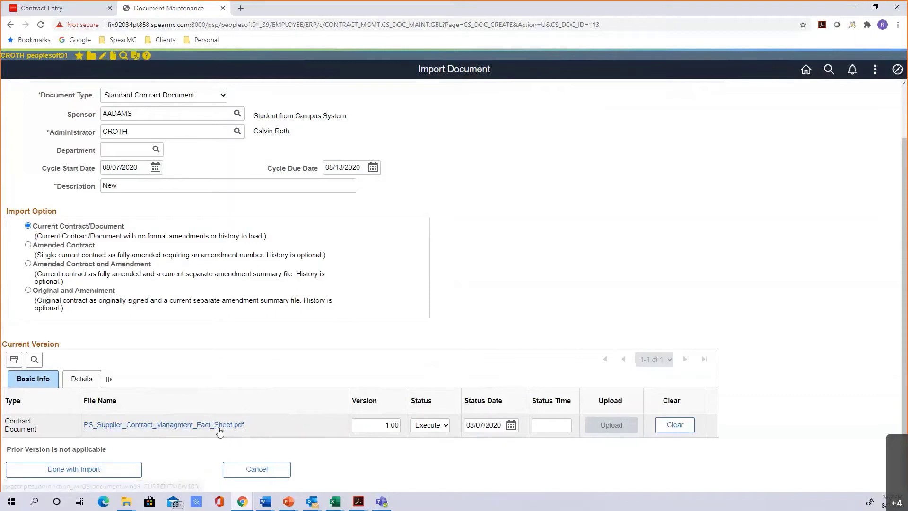
Review the uploaded PDF and finish the document import, confirming that the imported files should be saved
click(201, 426)
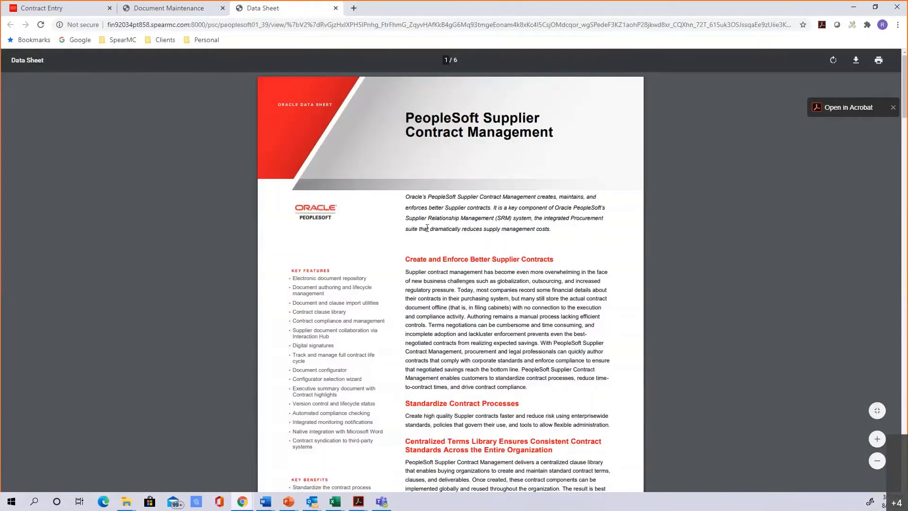
scroll(435, 267, down, 3)
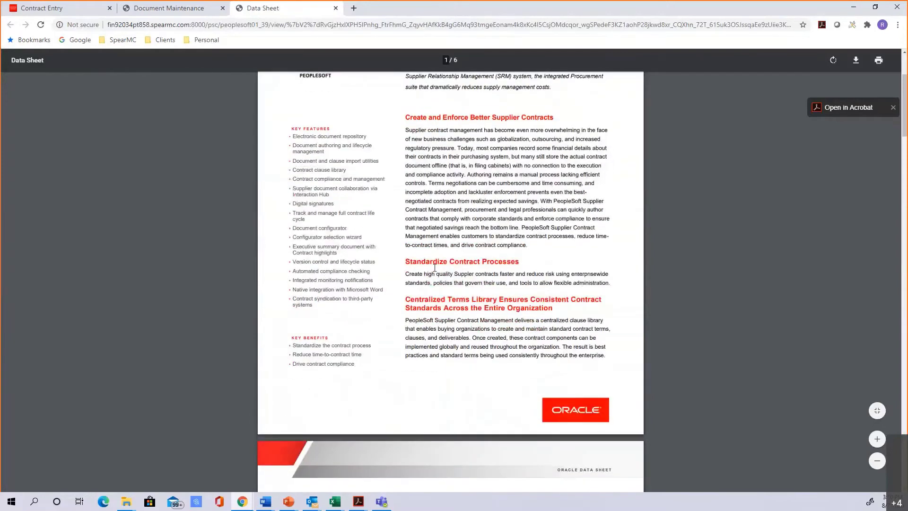
scroll(435, 267, up, 3)
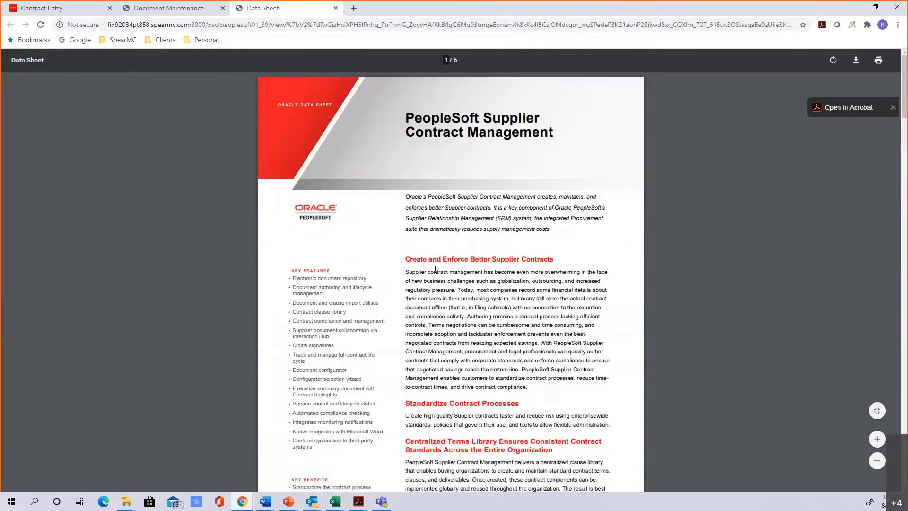
click(167, 6)
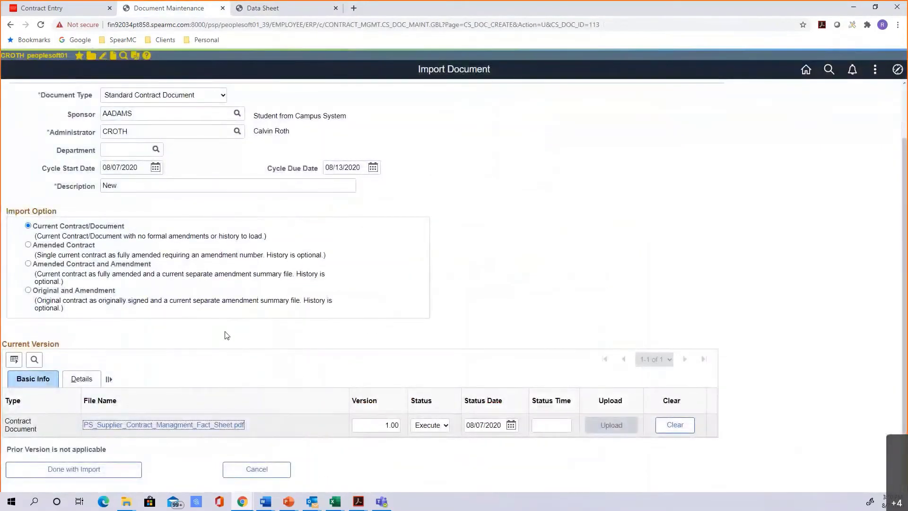
click(106, 474)
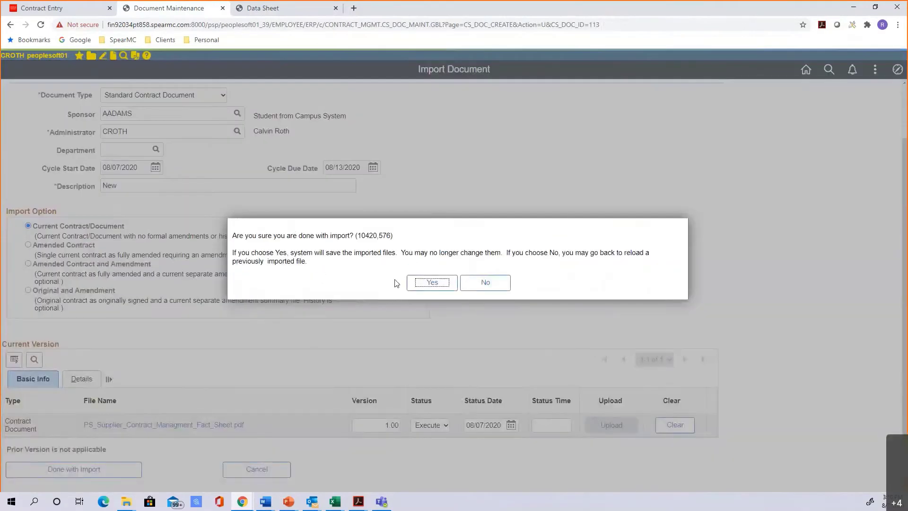
click(431, 283)
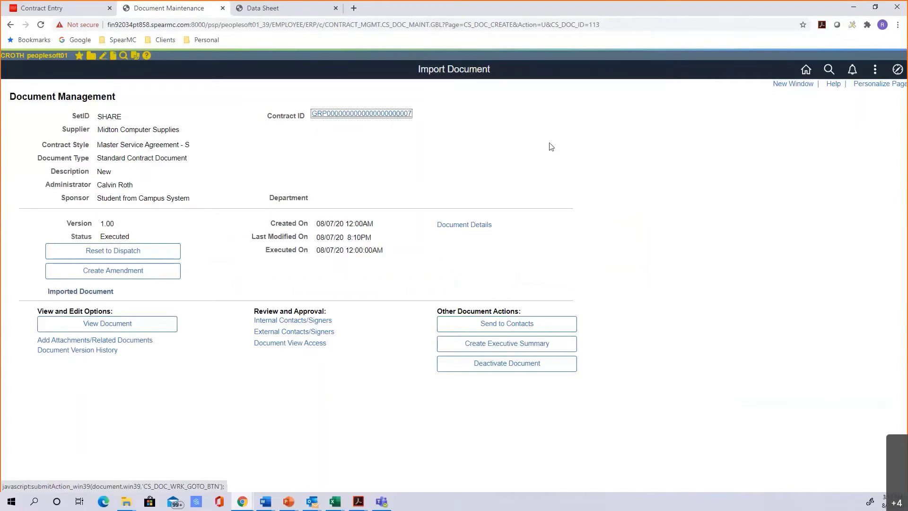
Go to the Buyer area of Procurement Operations and open Document Management for contracts
click(807, 69)
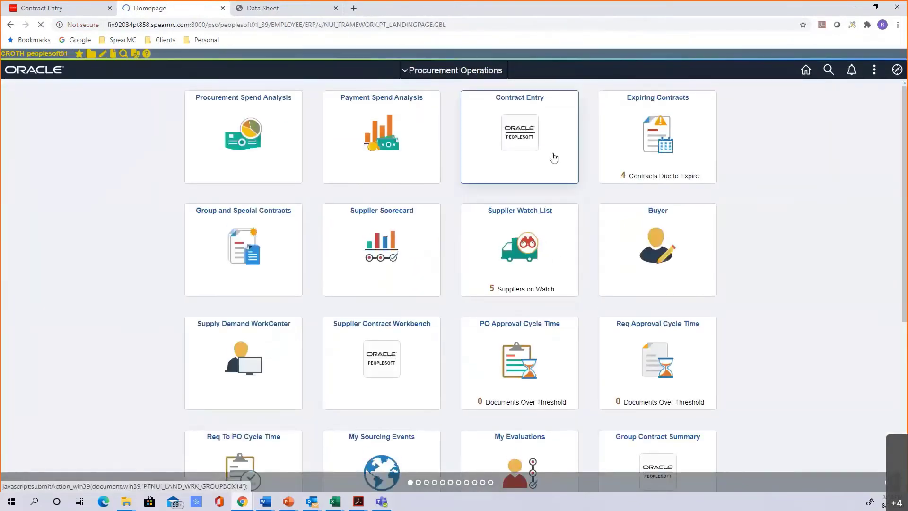
click(646, 228)
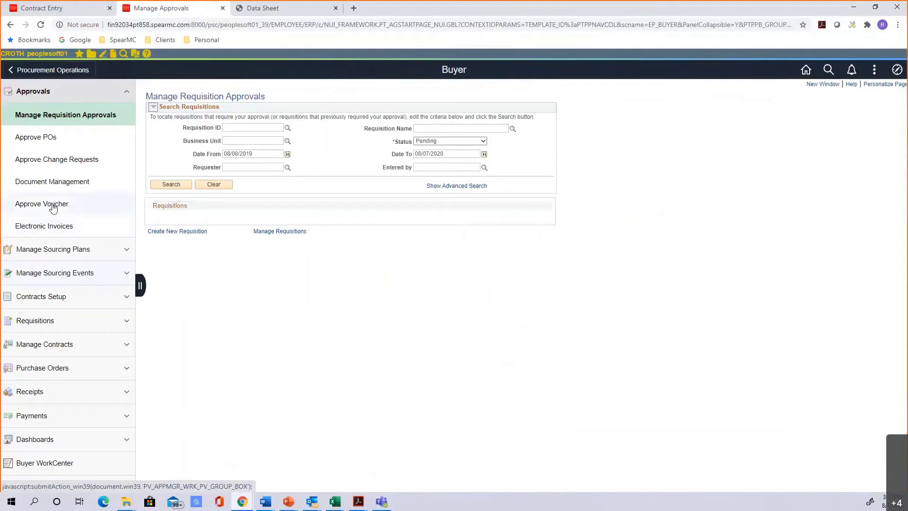
click(51, 344)
click(53, 389)
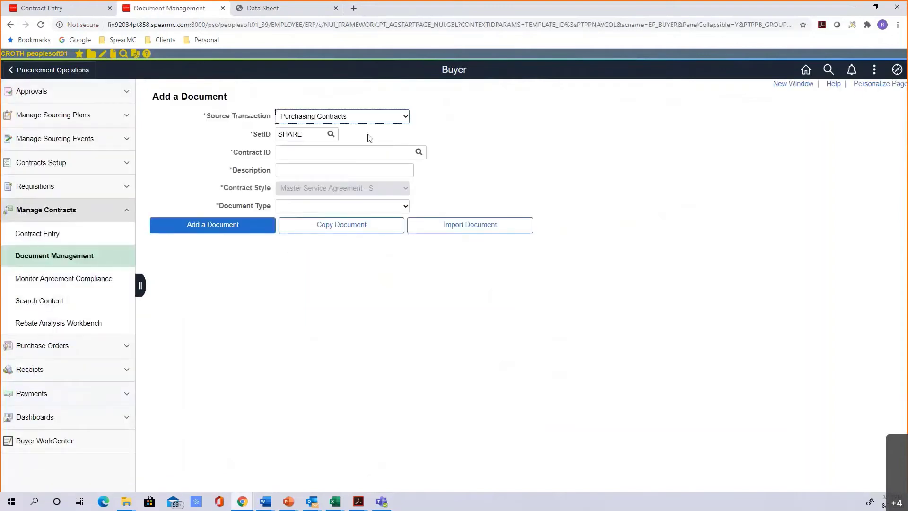
Set up an Ad Hoc source document with the Description "NDA" and the Non Disclosure Agreement contract style
click(379, 116)
click(355, 134)
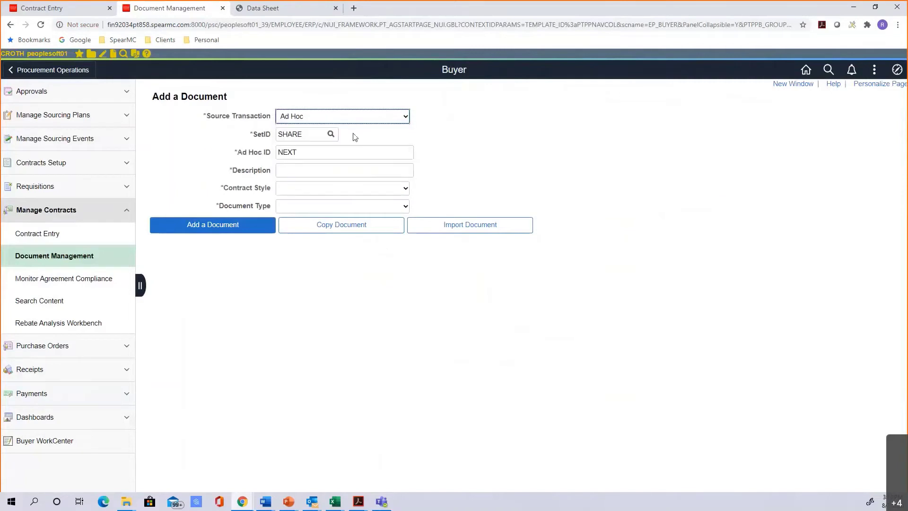
click(401, 173)
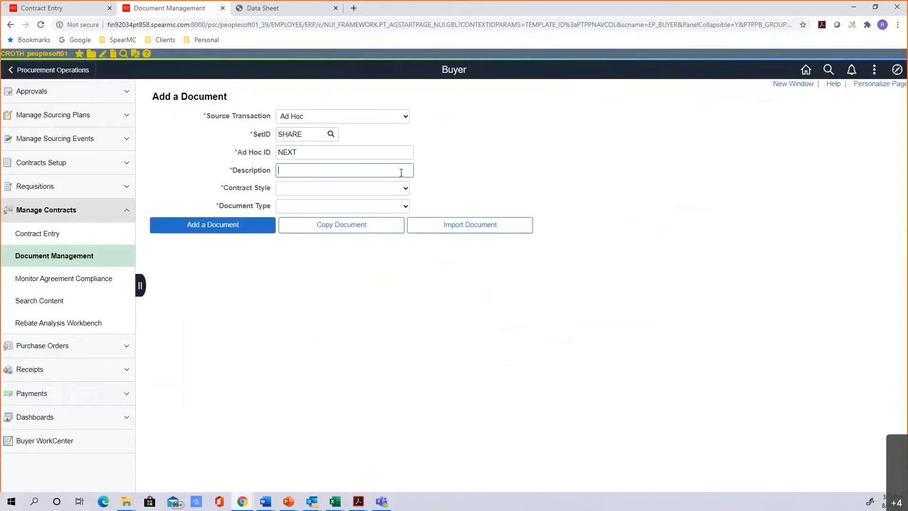
text(NDA)
click(404, 189)
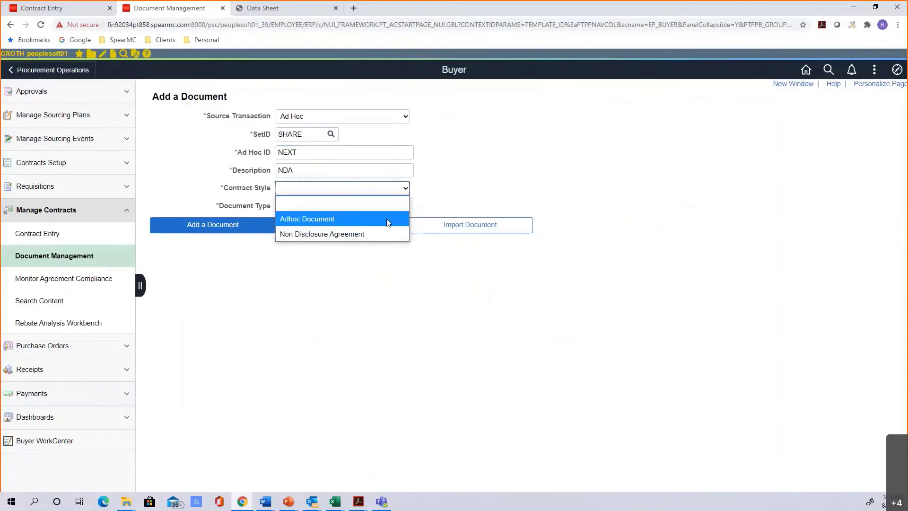
click(382, 234)
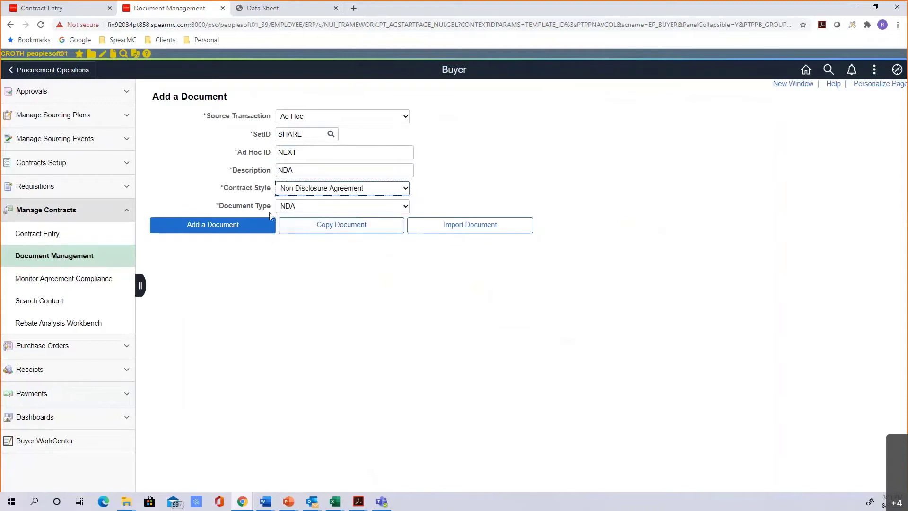
Try the Adhoc Document contract style with the NDA document type and look through the available source transactions and document types
click(311, 210)
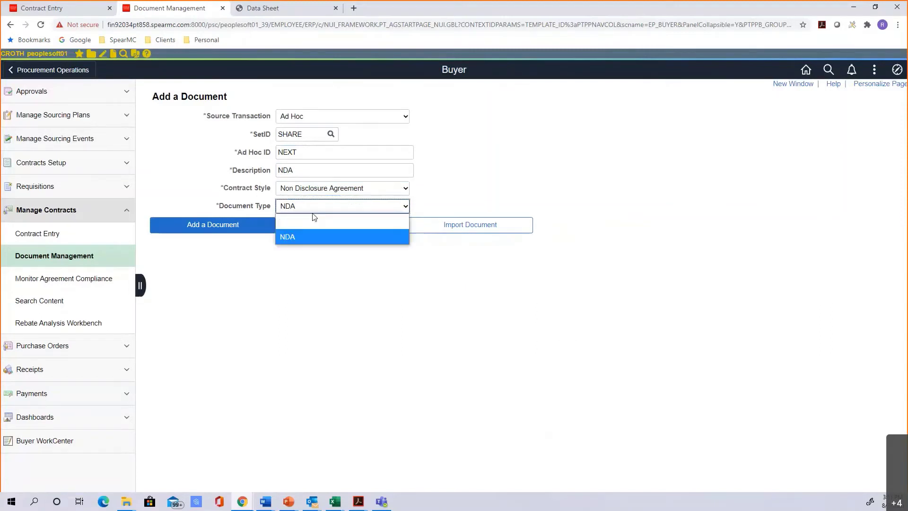
click(336, 304)
click(338, 191)
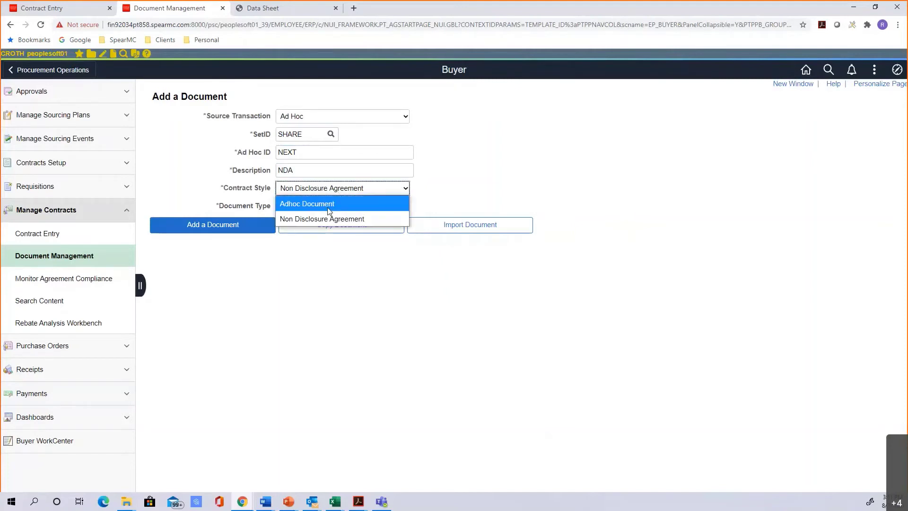
click(330, 203)
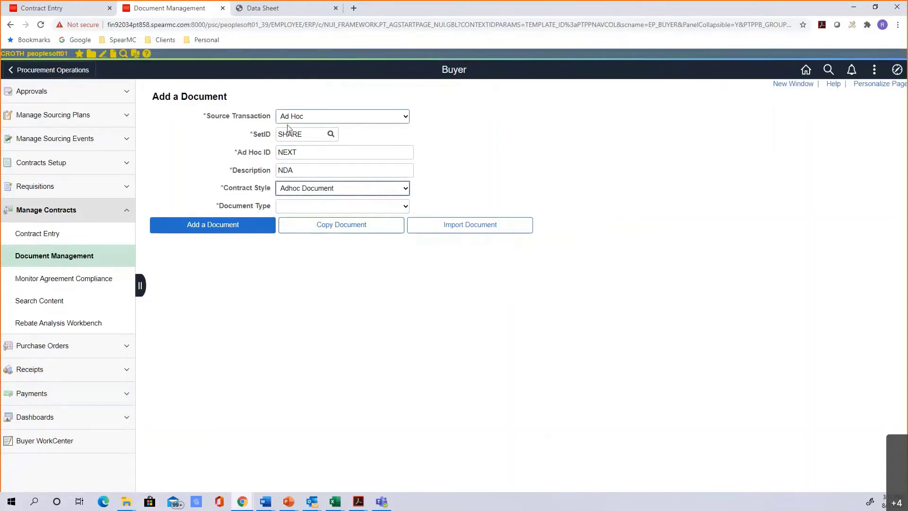
click(322, 116)
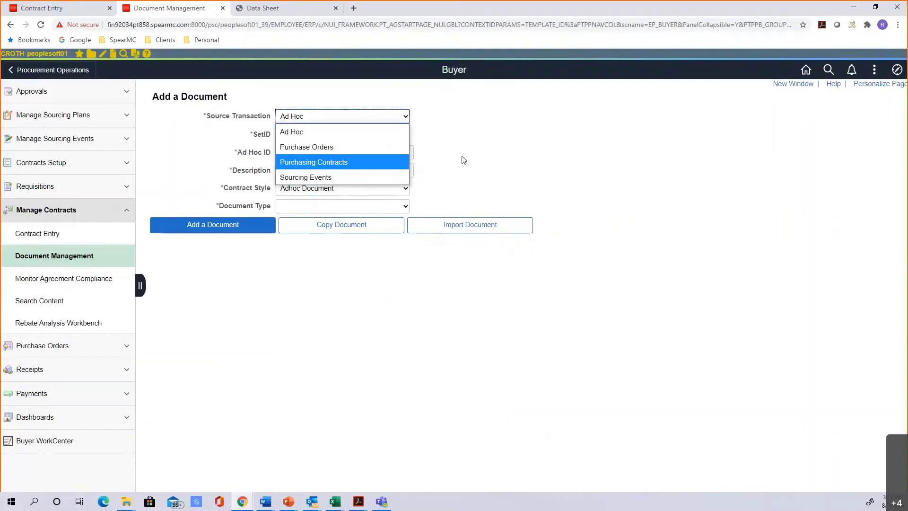
click(545, 148)
click(337, 173)
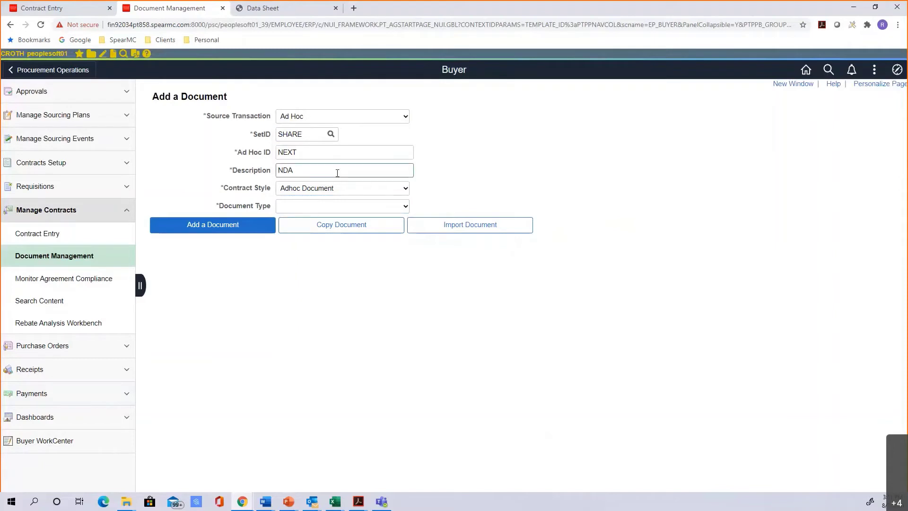
click(339, 190)
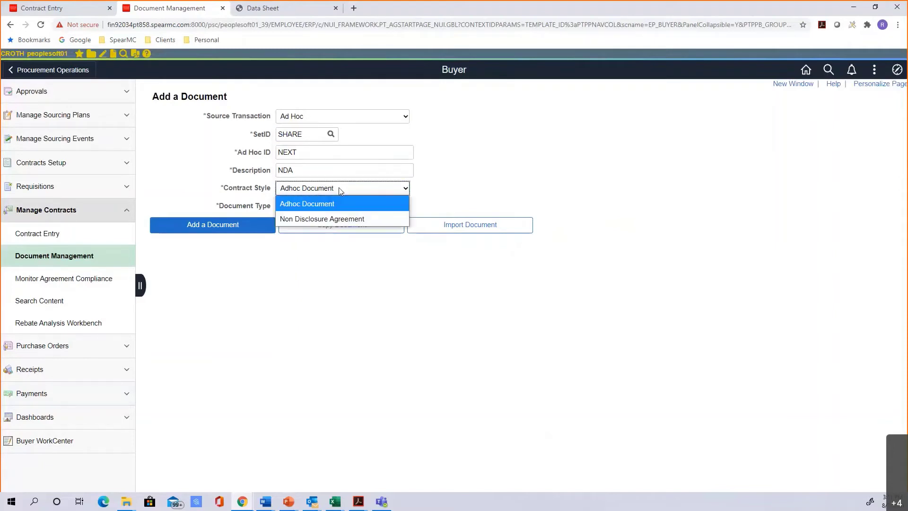
click(341, 192)
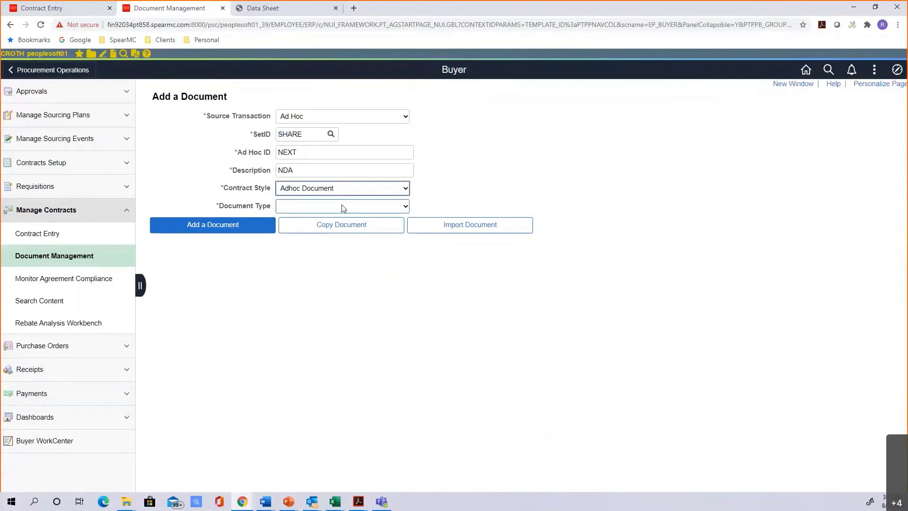
click(343, 209)
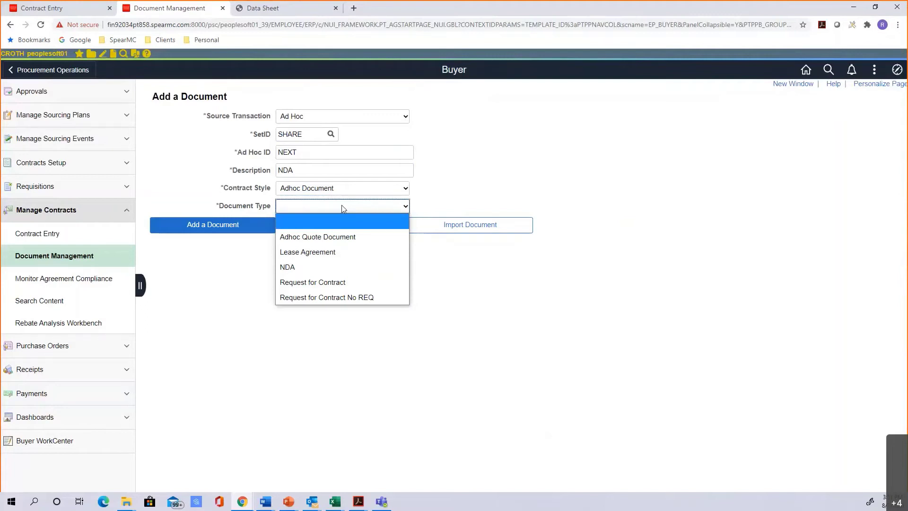
click(298, 268)
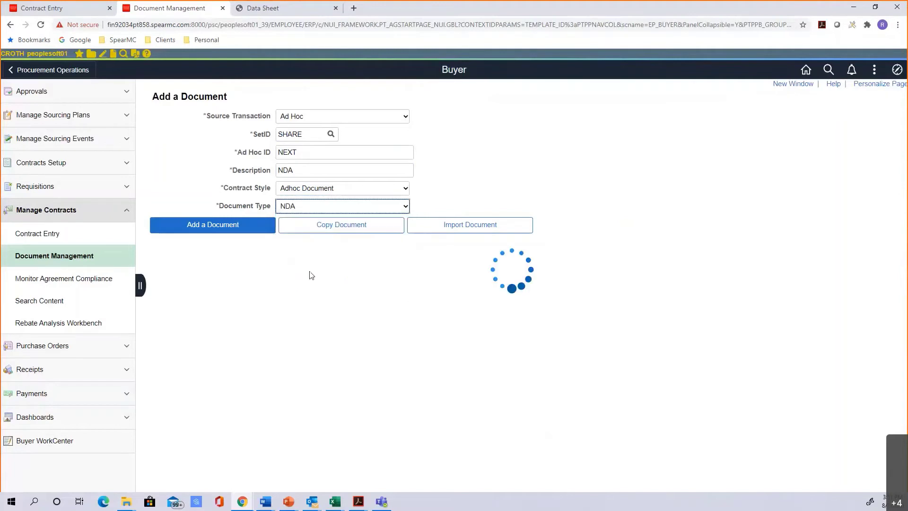
Set the Contract Style to Non Disclosure Agreement, keep the NDA document type and start importing the ad hoc document
click(341, 187)
click(330, 219)
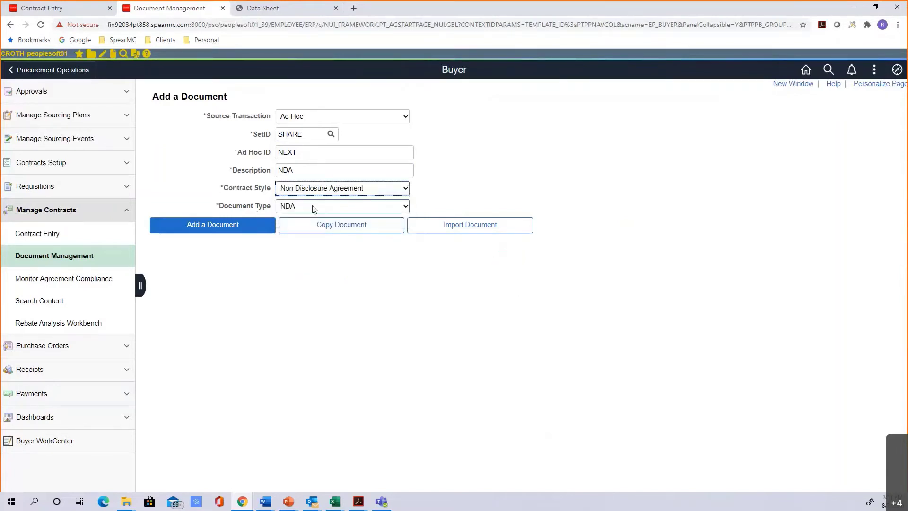
click(314, 209)
click(267, 214)
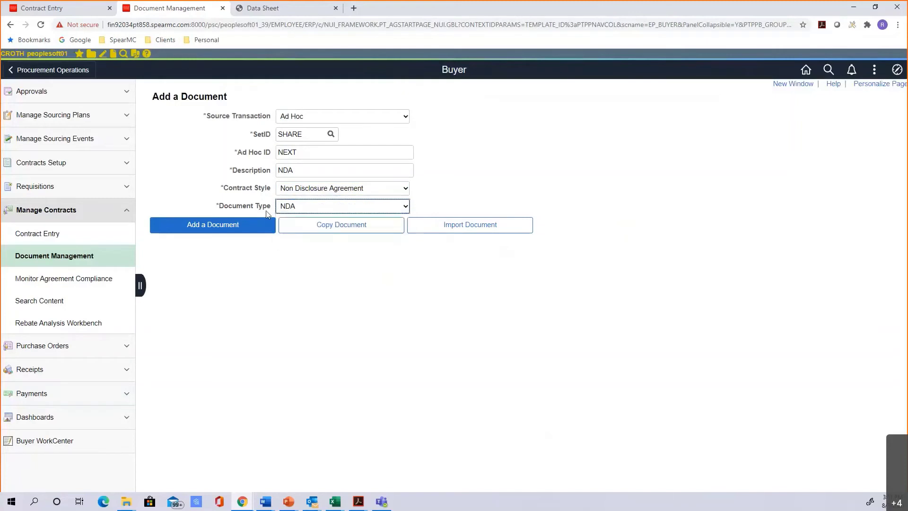
click(229, 228)
click(470, 228)
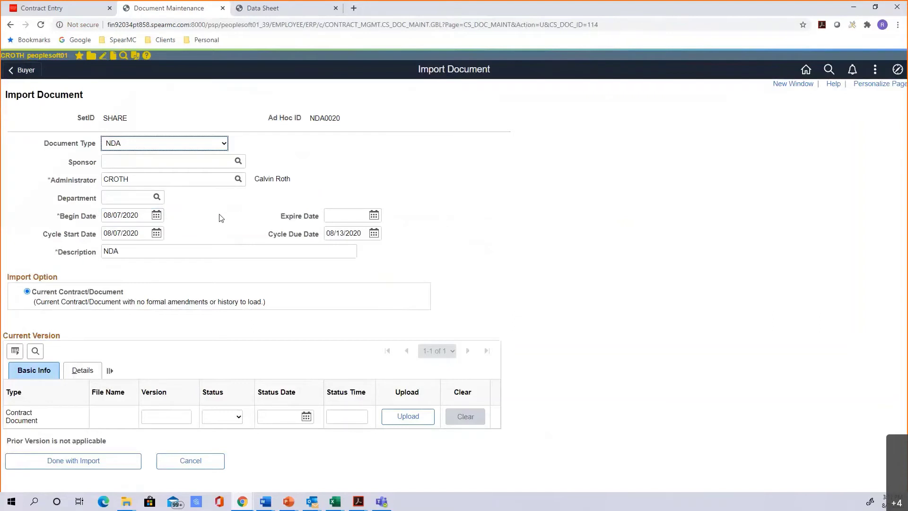
Set the Expire Date of the imported NDA document to 08/07/2031
click(373, 215)
click(480, 250)
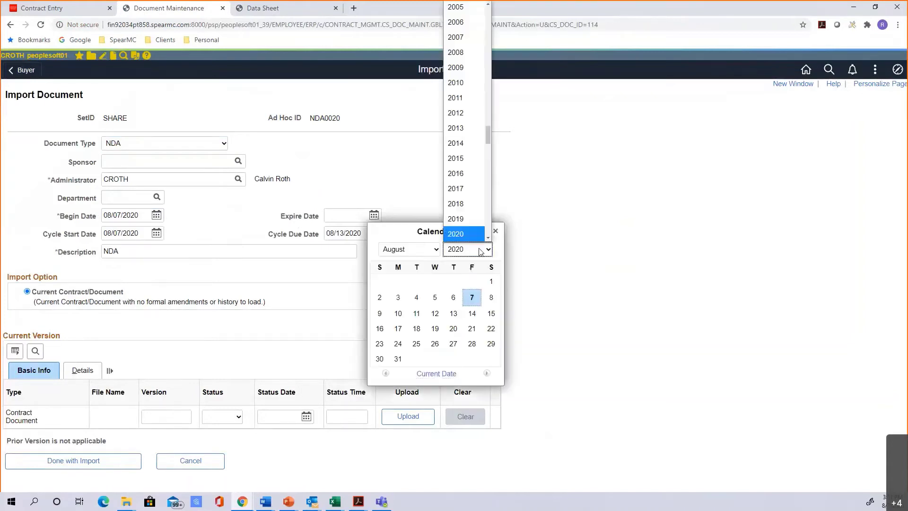
scroll(470, 202, down, 5)
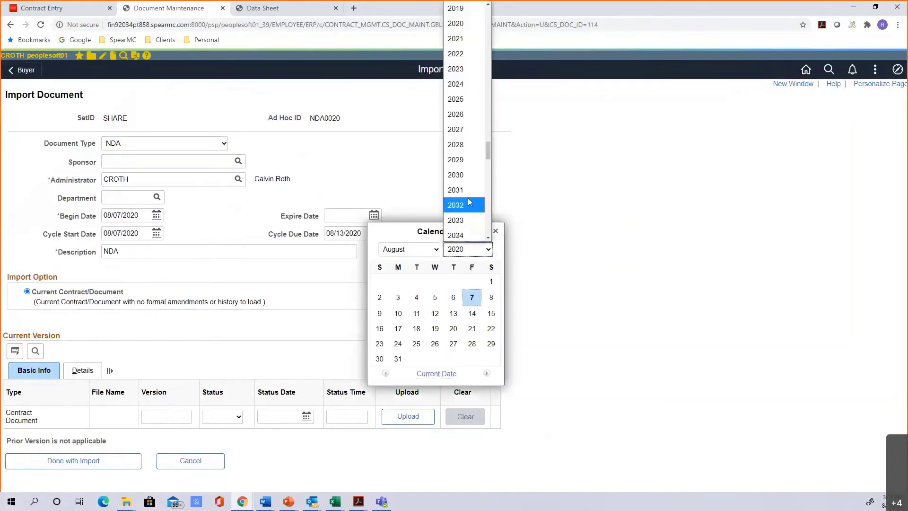
click(465, 191)
click(471, 297)
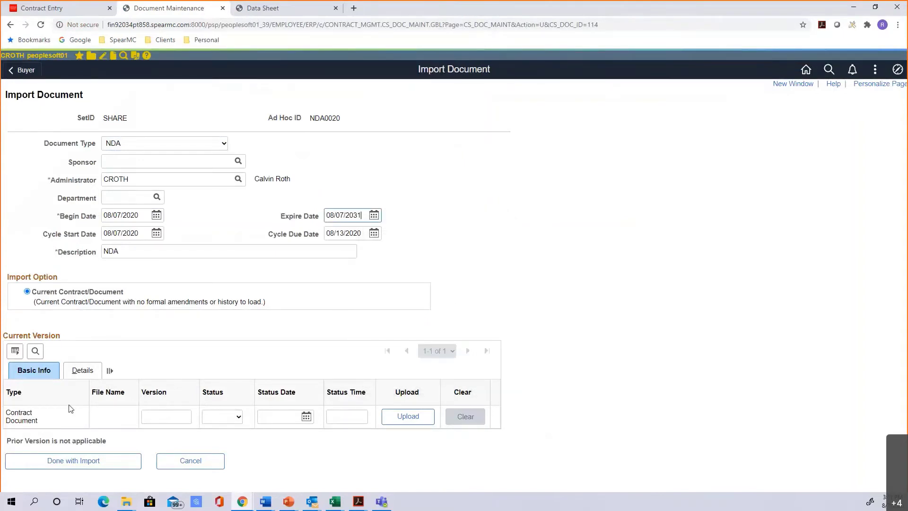
Give the contract document version 1.0, the Approved status and a status date of 08/07/2020
click(174, 412)
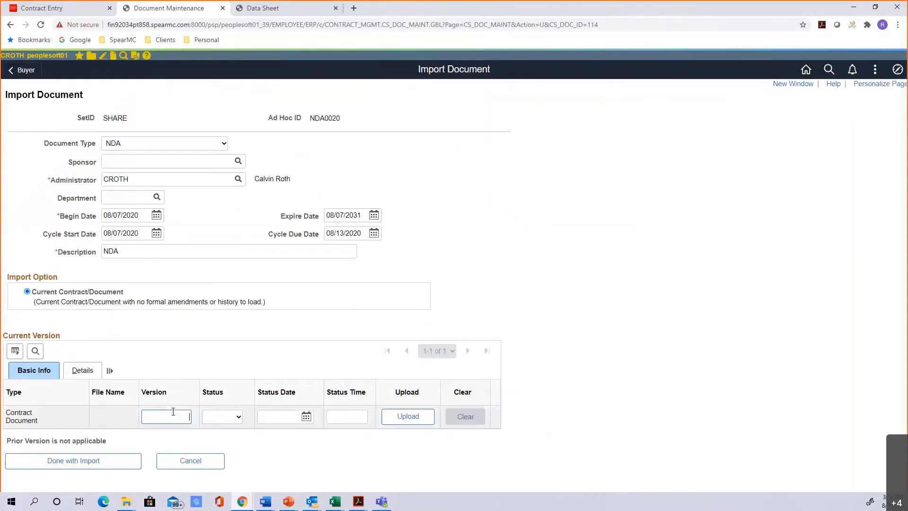
text(1.0)
click(216, 416)
click(219, 444)
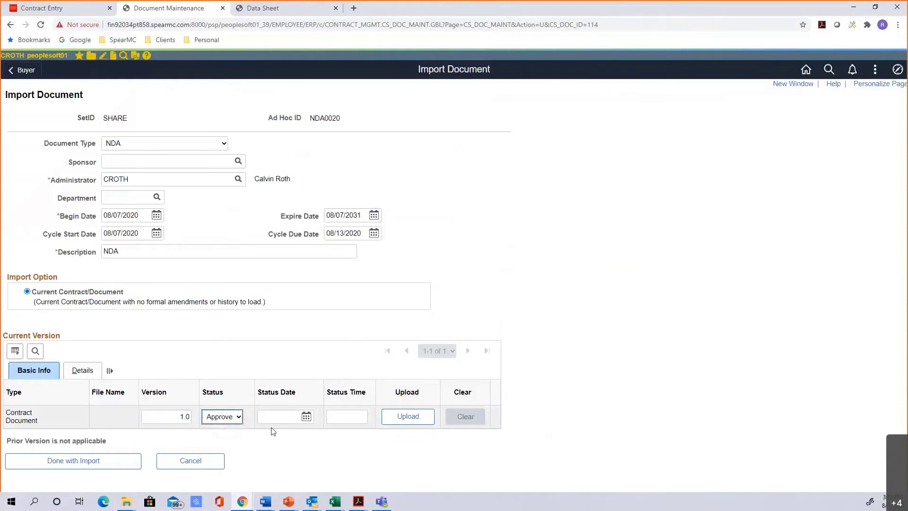
click(307, 416)
click(405, 392)
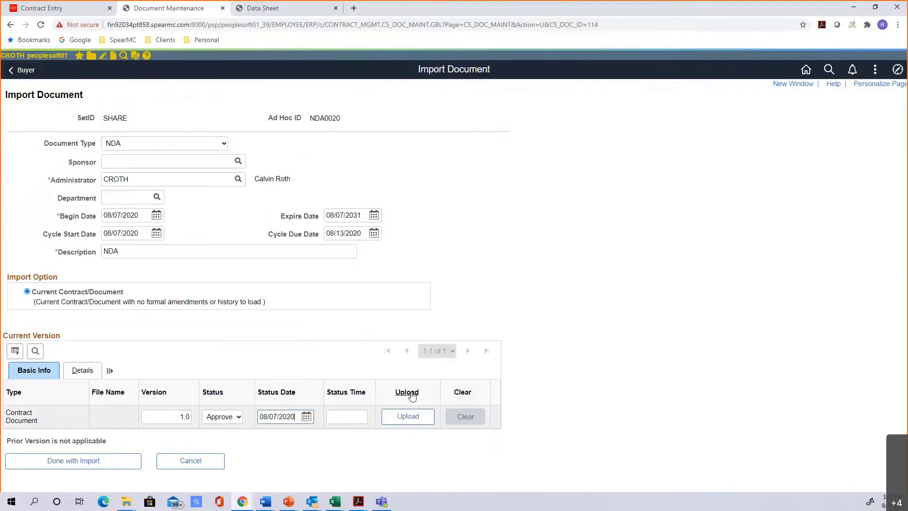
Upload the PDF file "Supplier Contracts (HMH) (Aug 8 2020)" as the contract document
click(410, 419)
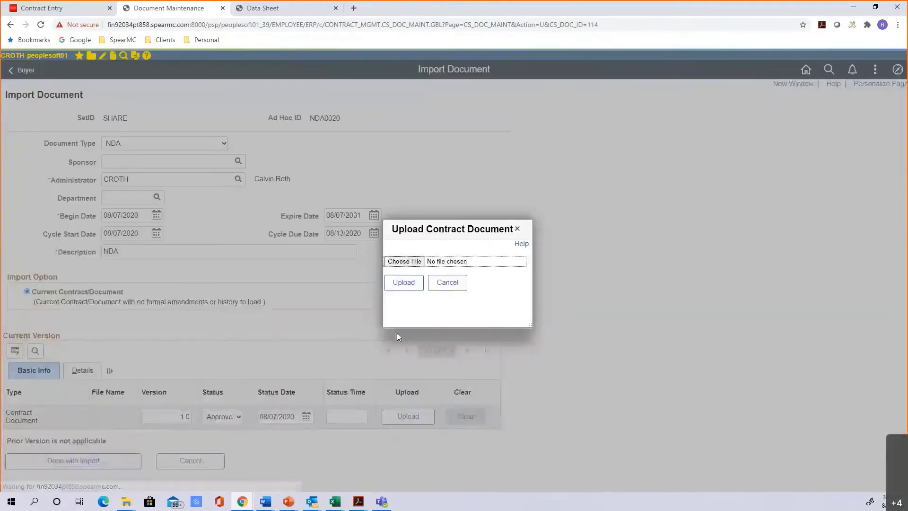
click(410, 262)
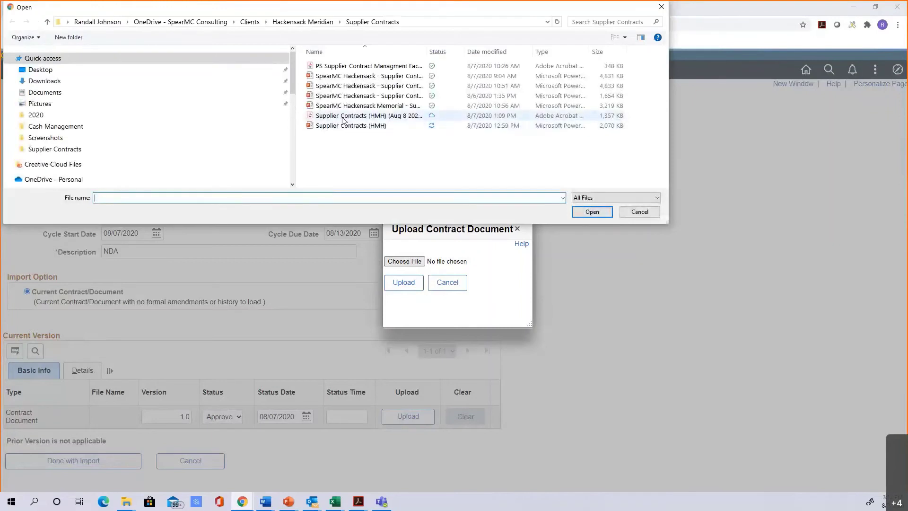
click(341, 127)
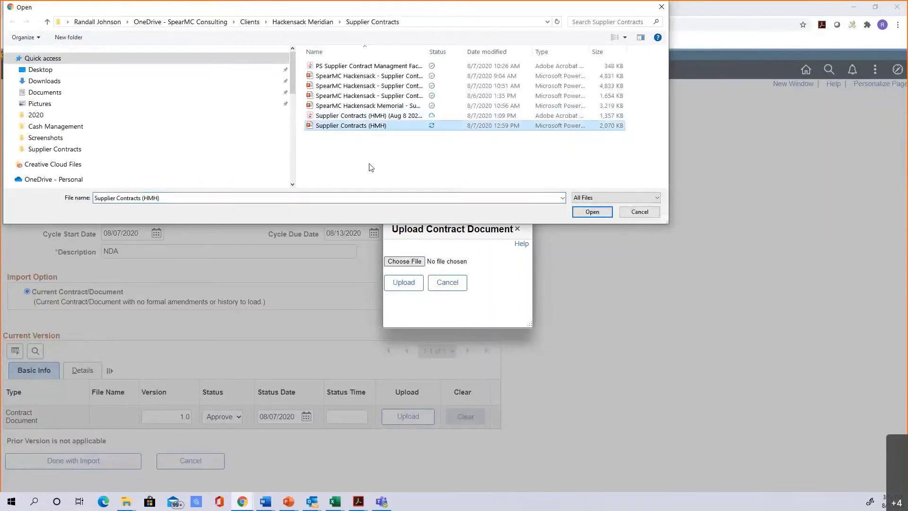
click(601, 214)
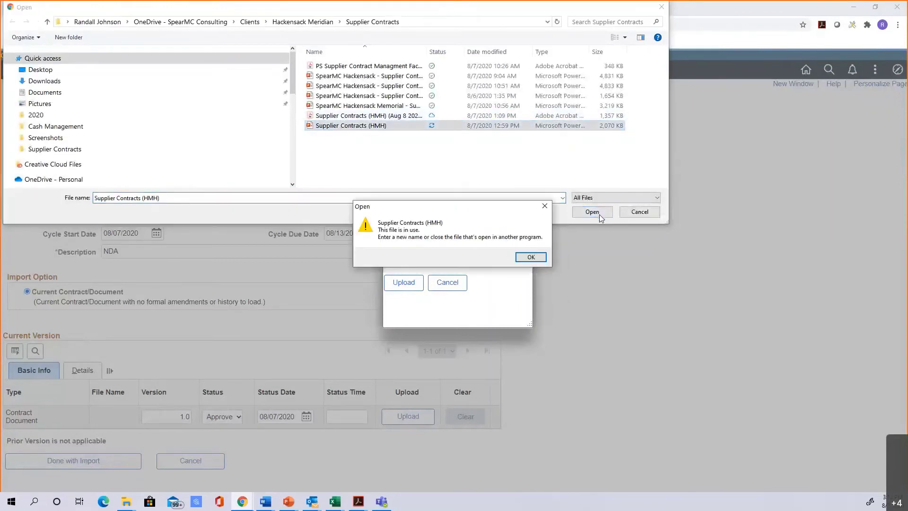
click(540, 259)
click(365, 115)
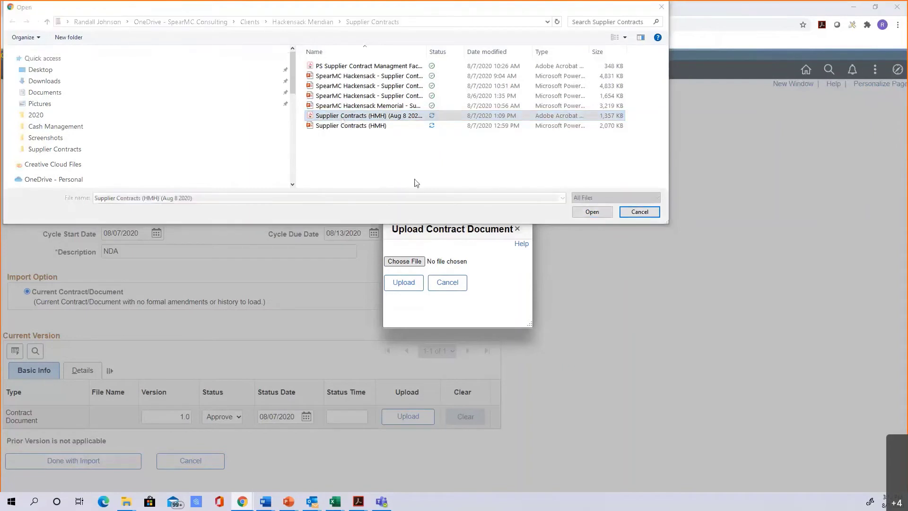
key(Return)
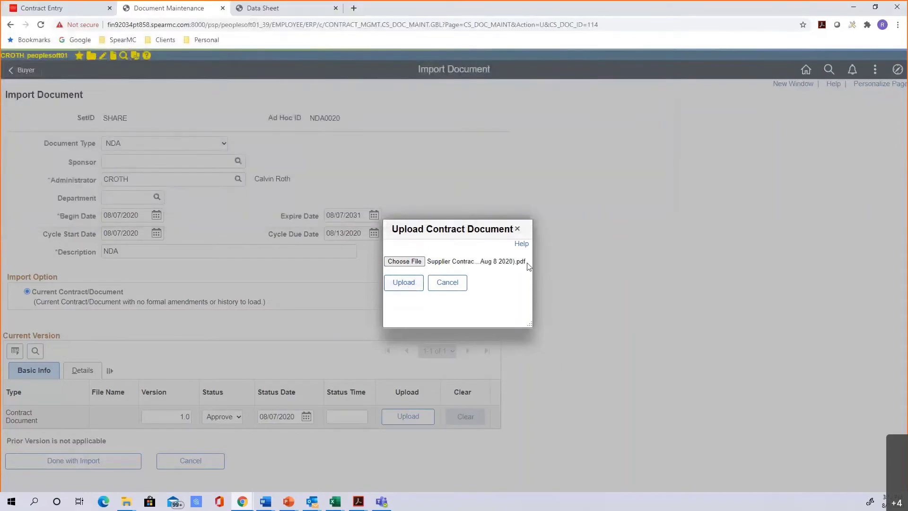
click(404, 283)
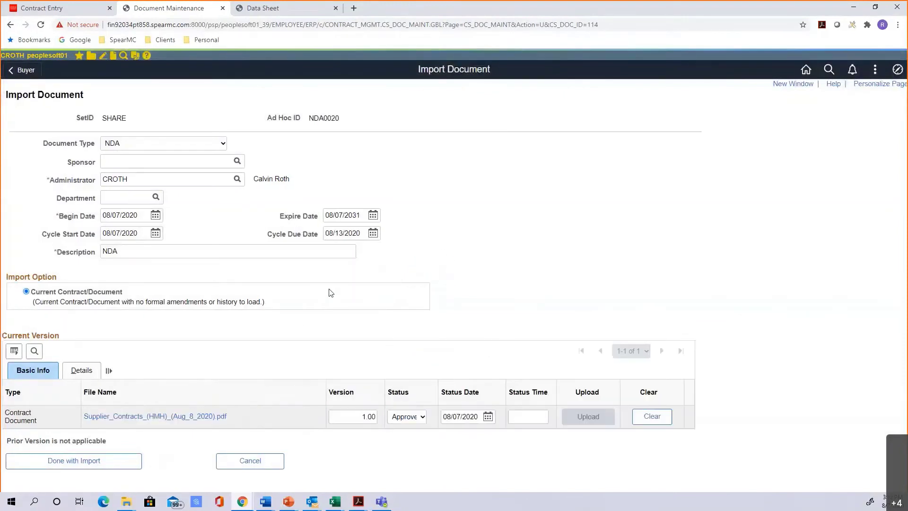
View the uploaded supplier contracts PDF and go back to the document import page
click(191, 418)
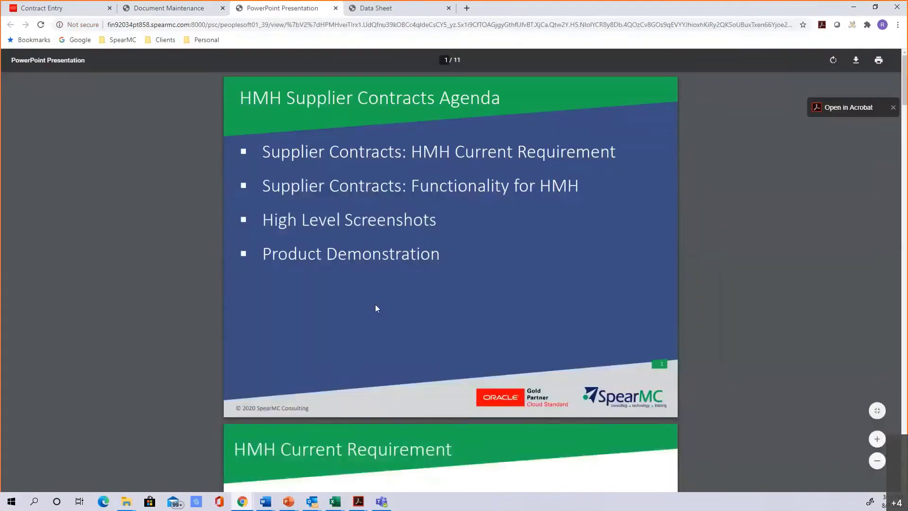
scroll(416, 296, down, 15)
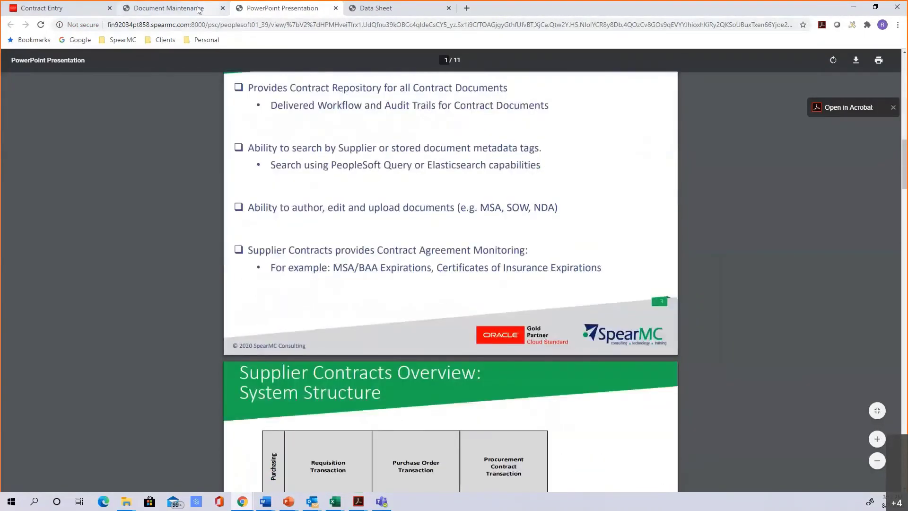
click(180, 8)
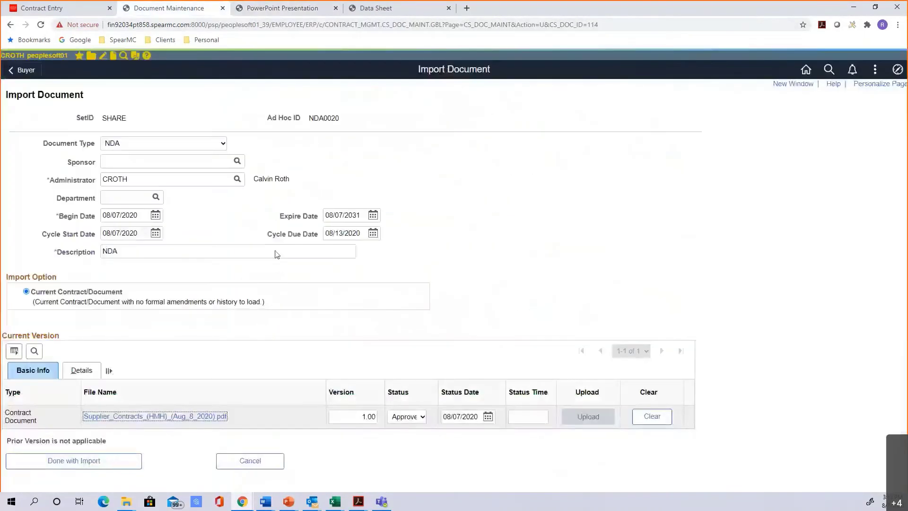
Complete and confirm the import of the NDA document, and return to the Buyer area
click(87, 462)
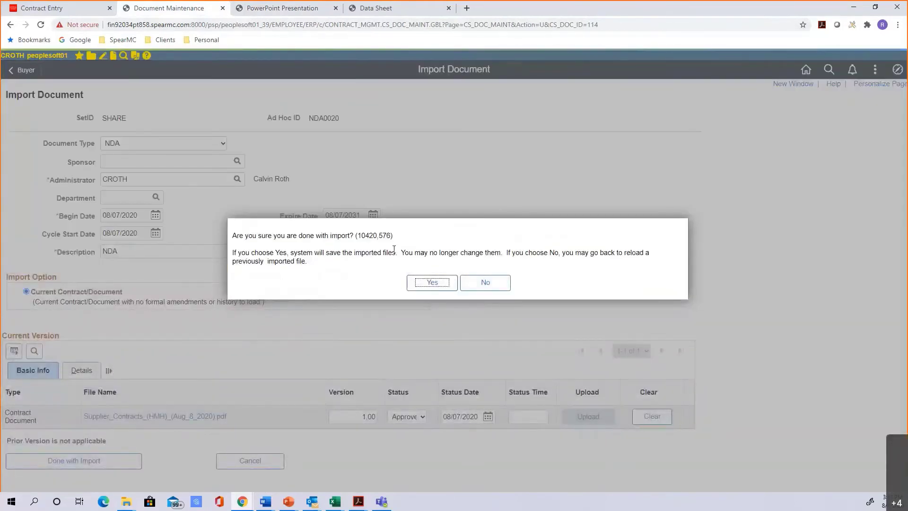
click(434, 286)
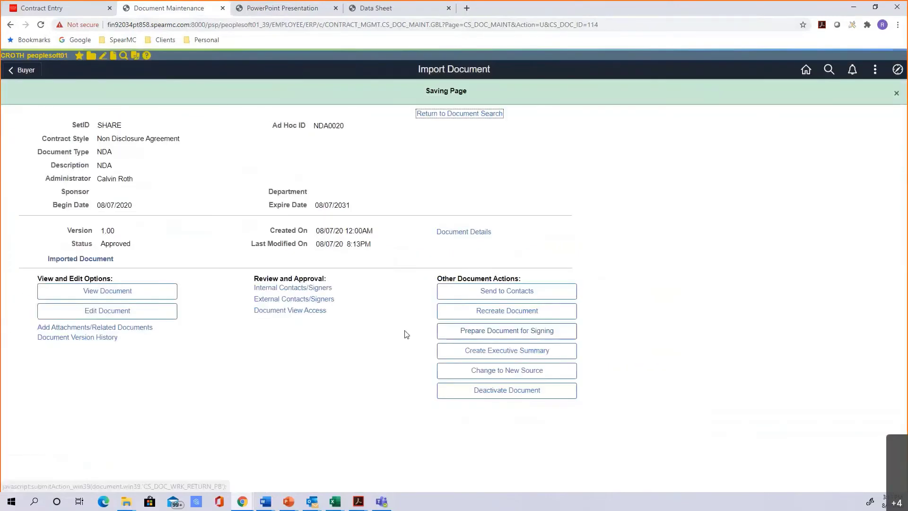
click(462, 115)
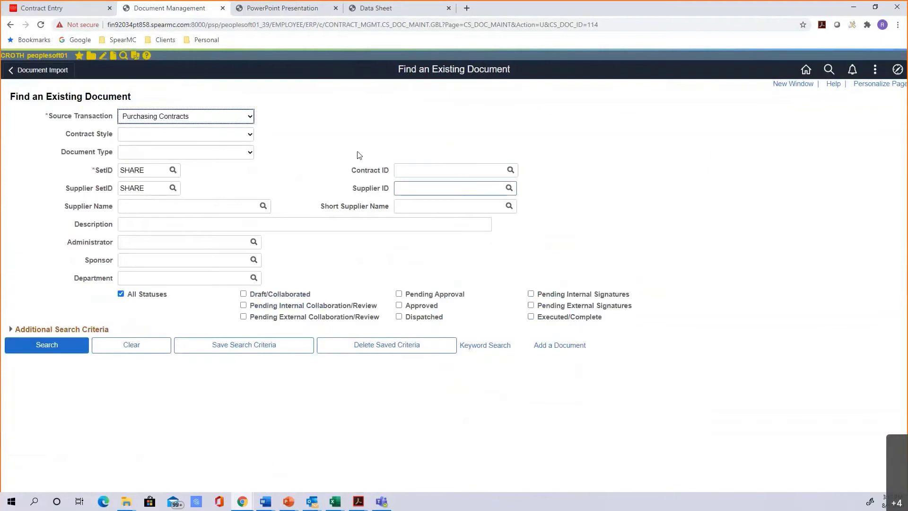
click(70, 73)
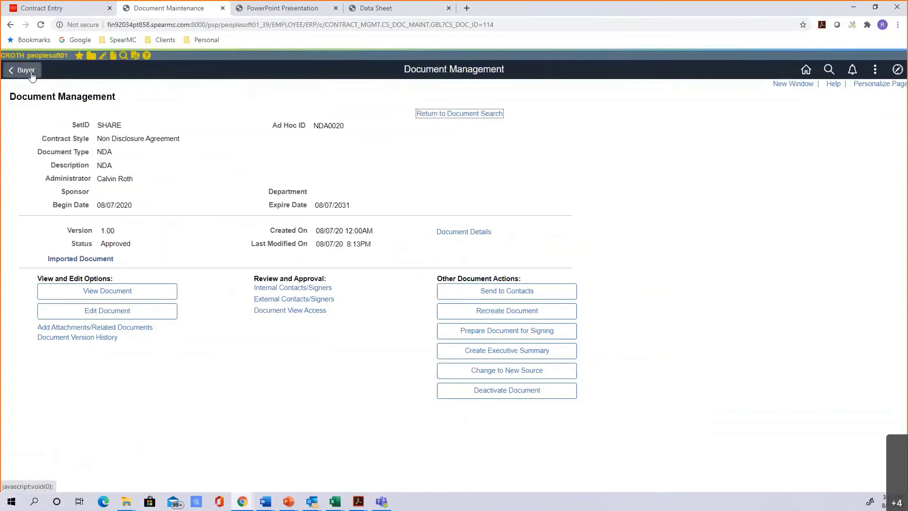
click(11, 70)
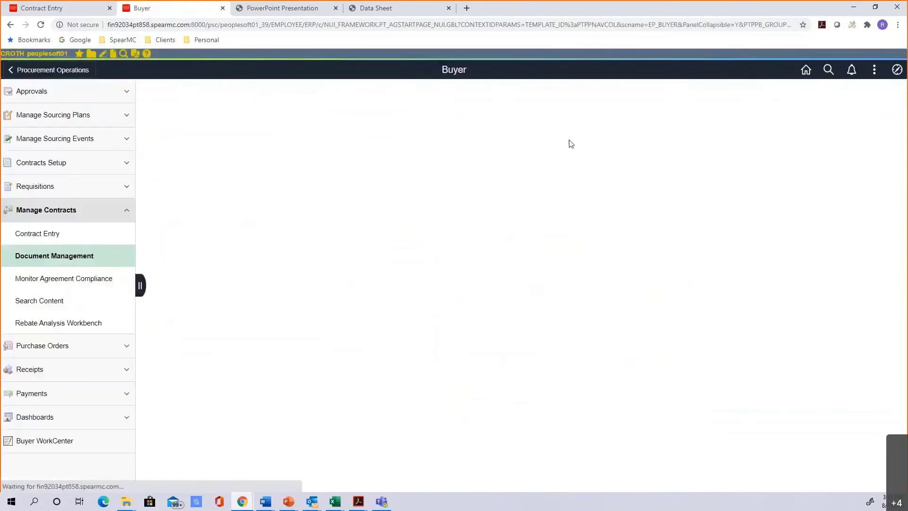
Search all SHARE contracts in Monitor Agreement Compliance and examine the non-compliant agreement details of the first three contracts
click(73, 282)
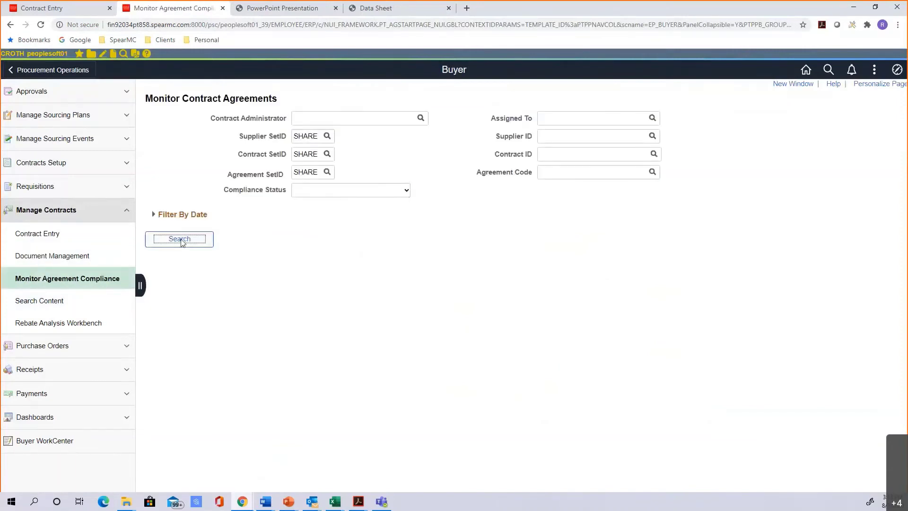
click(202, 239)
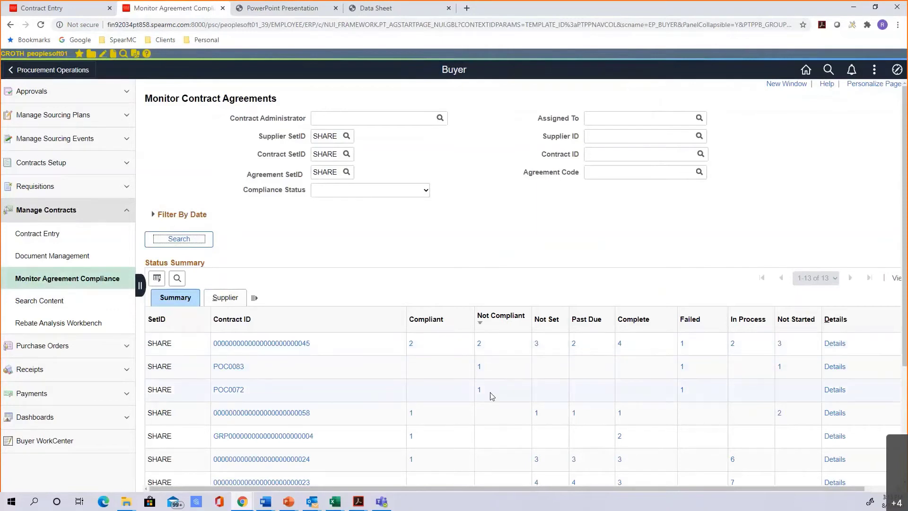
click(480, 345)
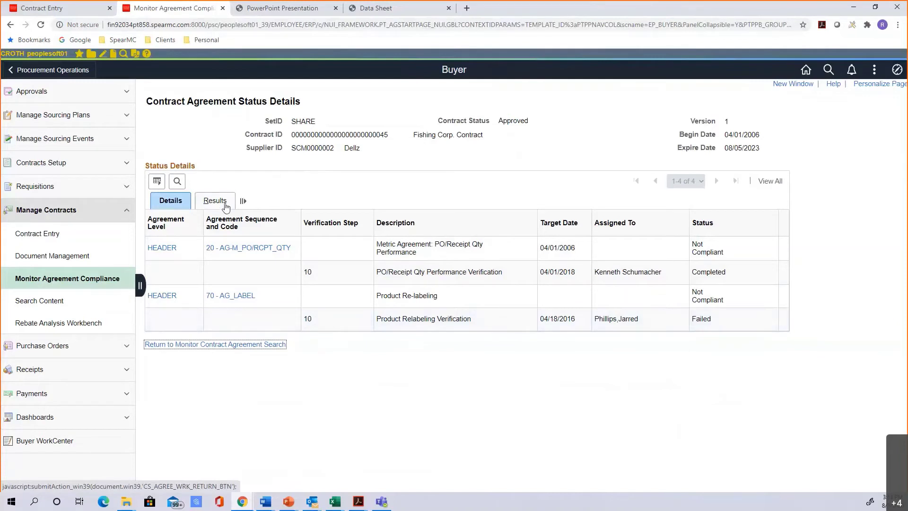
click(233, 345)
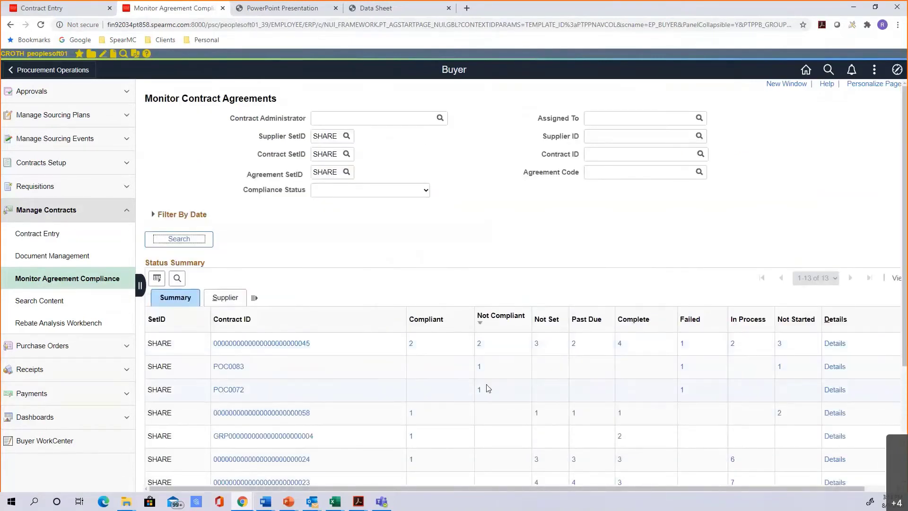
click(480, 367)
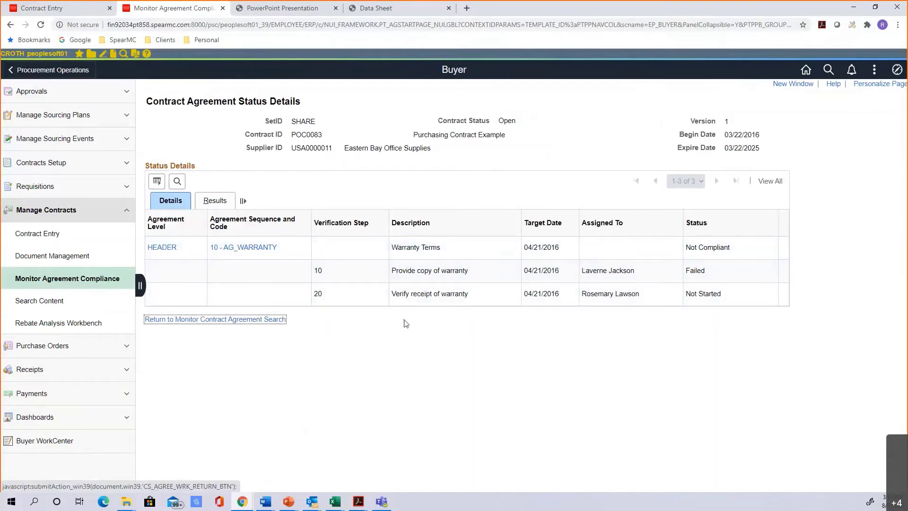
click(243, 321)
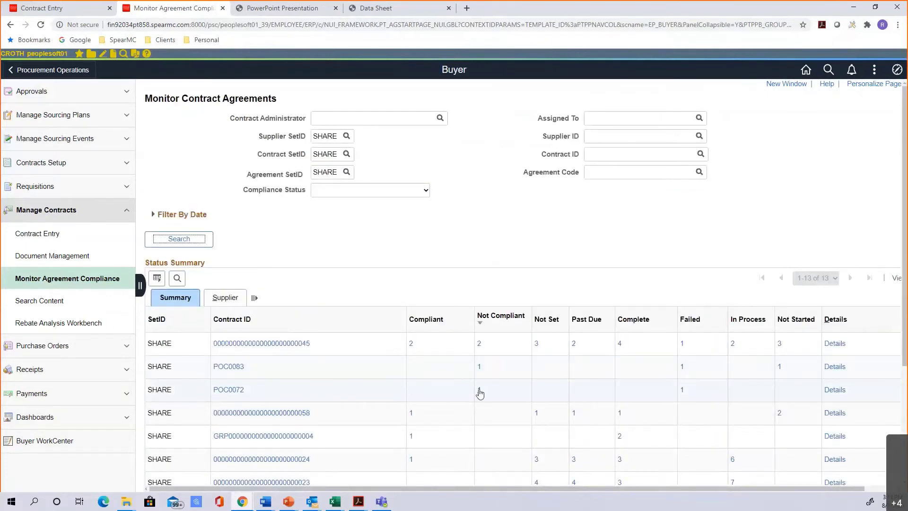
click(479, 391)
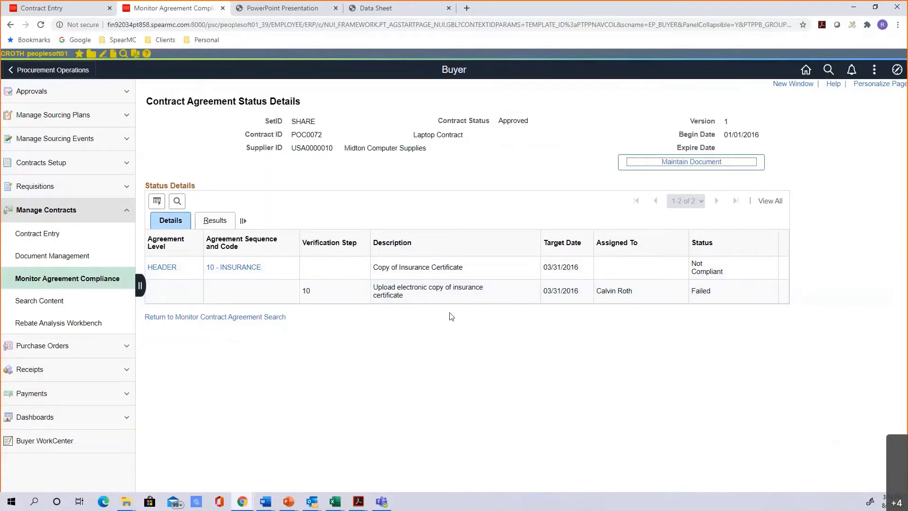
Search contract content of type Document for the text "Oracle Voice" among Ad Hoc authored and imported documents
click(58, 301)
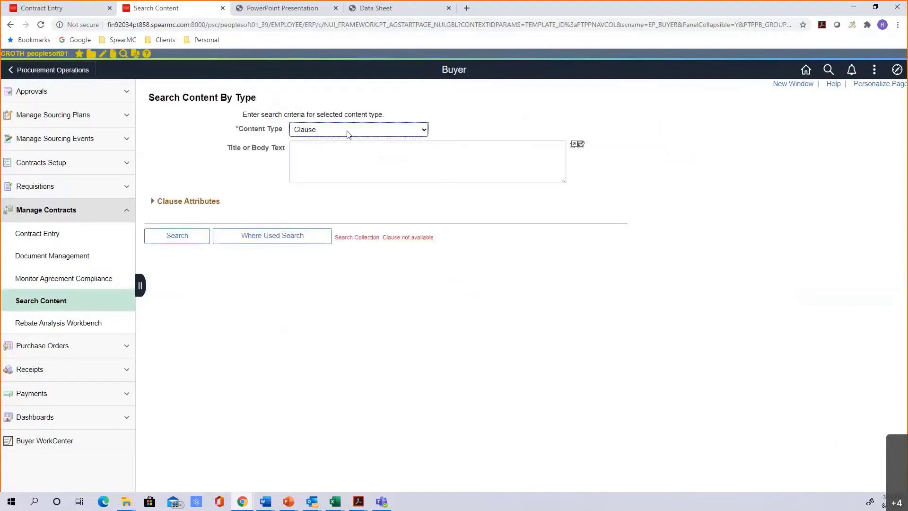
click(335, 133)
click(333, 158)
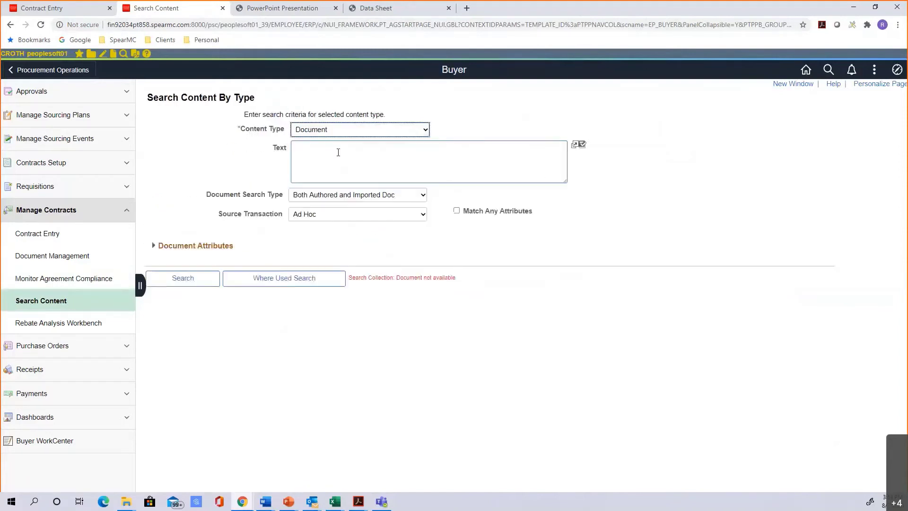
click(341, 150)
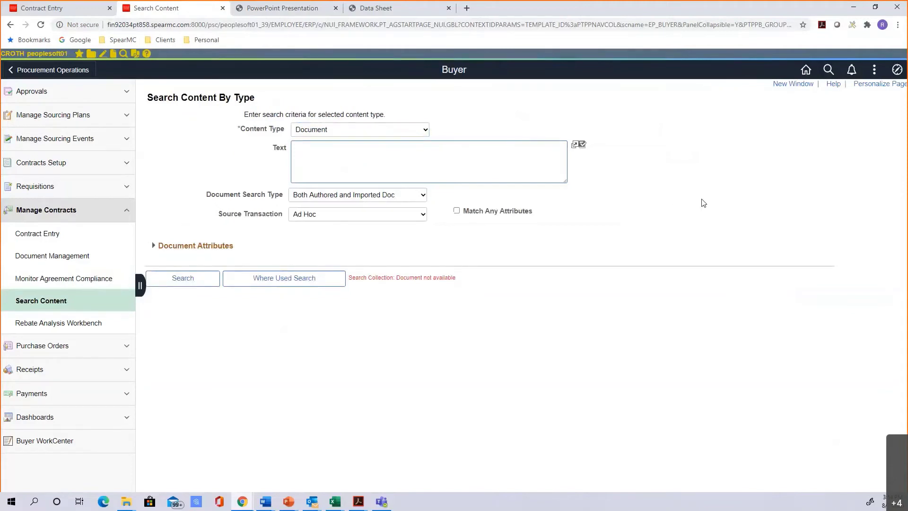
text(Oracle Voice)
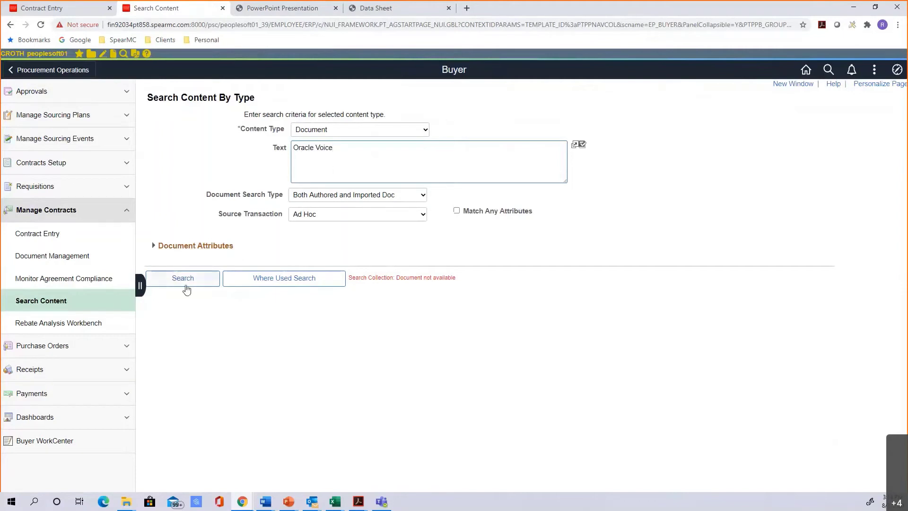
click(184, 280)
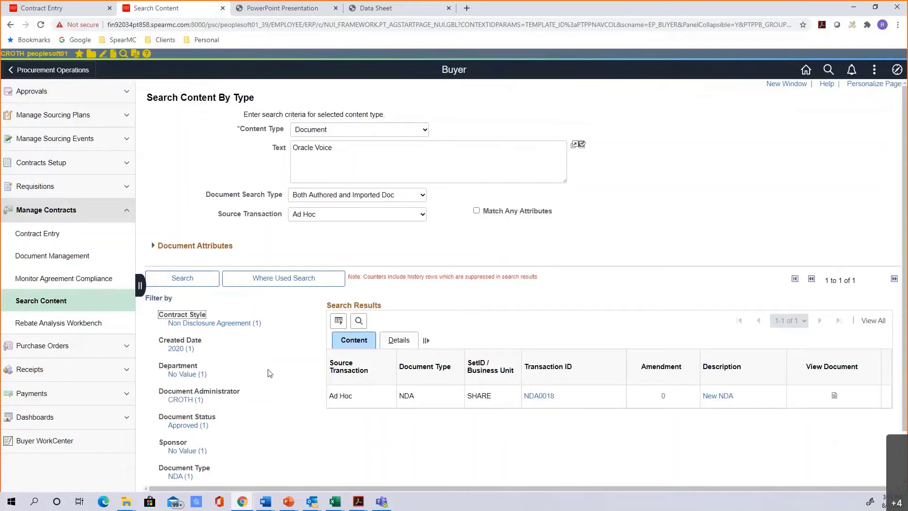
View the document file of the NDA entry NDA0018 in the search results
scroll(260, 384, down, 1)
scroll(260, 384, down, 1)
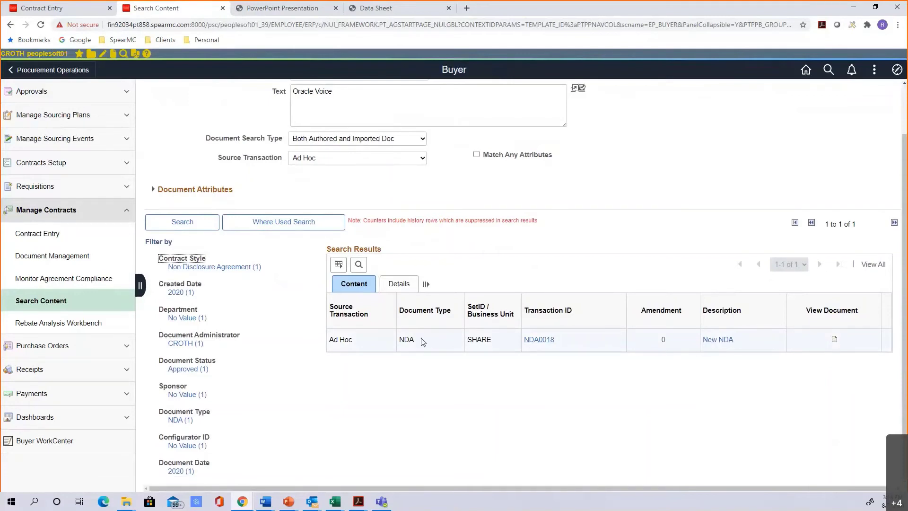
click(834, 340)
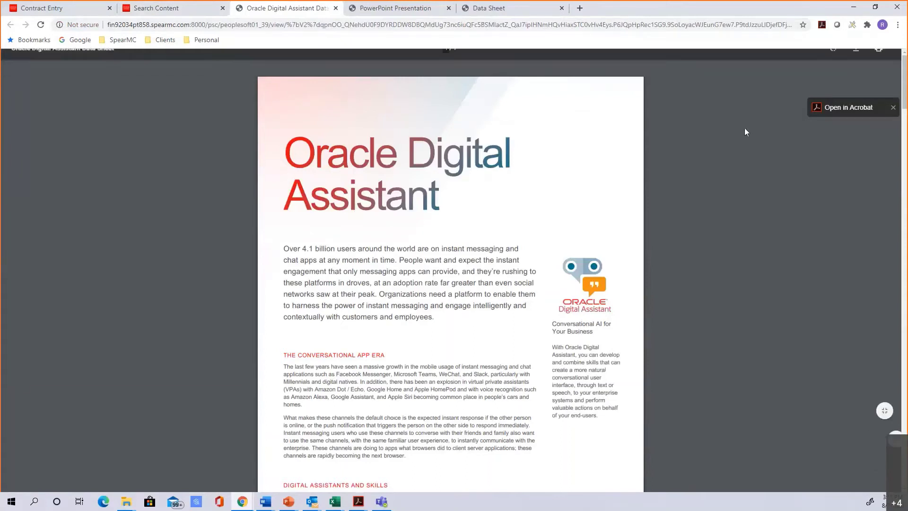
Find the text "Oracle Voice" in the opened Oracle Digital Assistant data sheet and return to the content search results
key(ctrl+f)
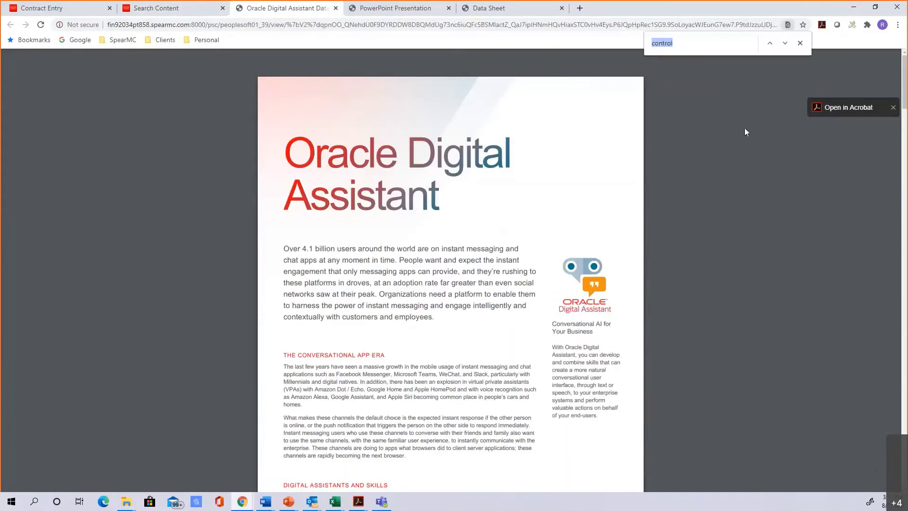
text(Oracle)
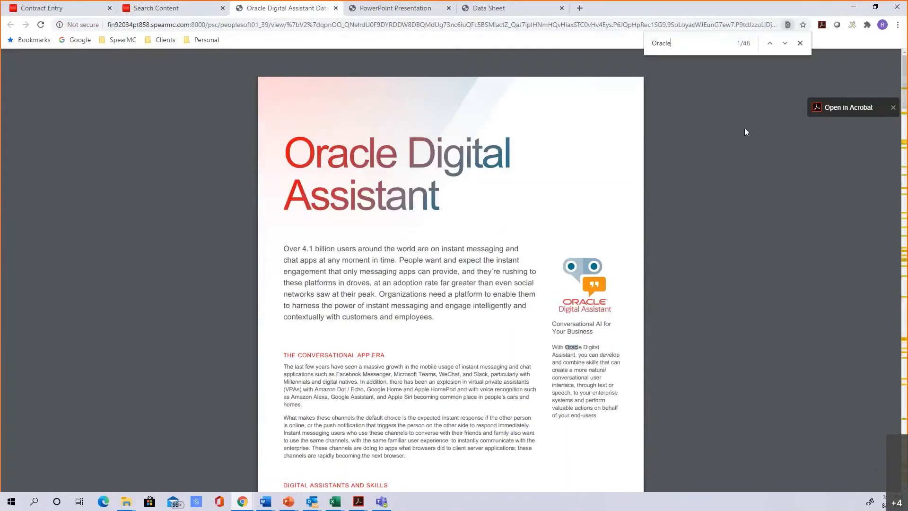
text( Voice)
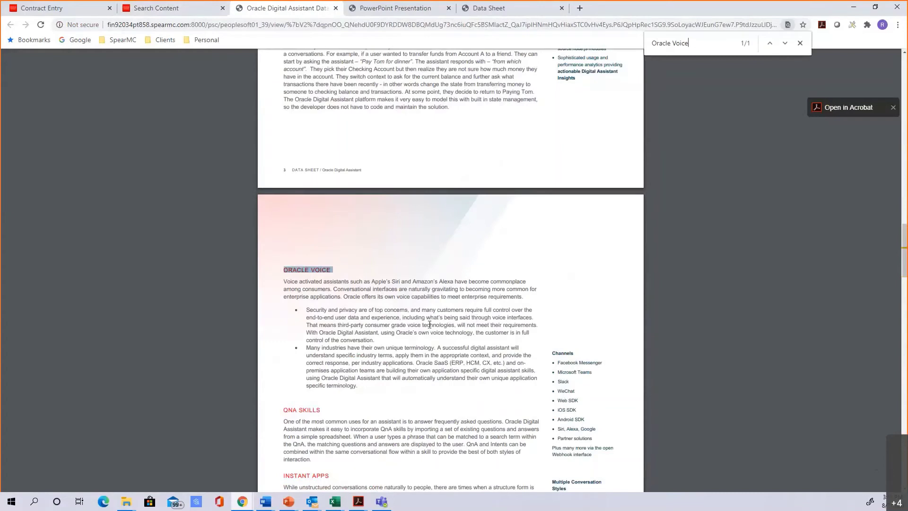
click(179, 11)
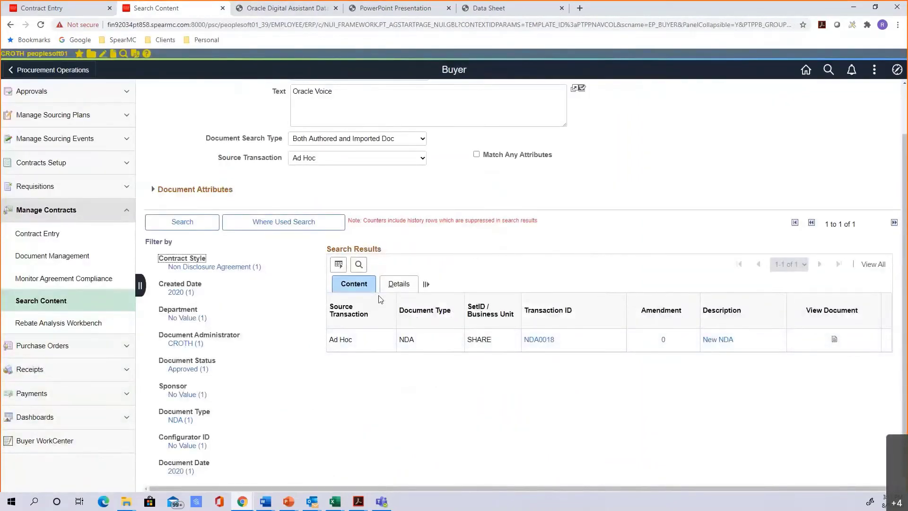
Start a fresh content search and review the available content types and the attributes for the Clause type
scroll(384, 301, up, 2)
click(50, 307)
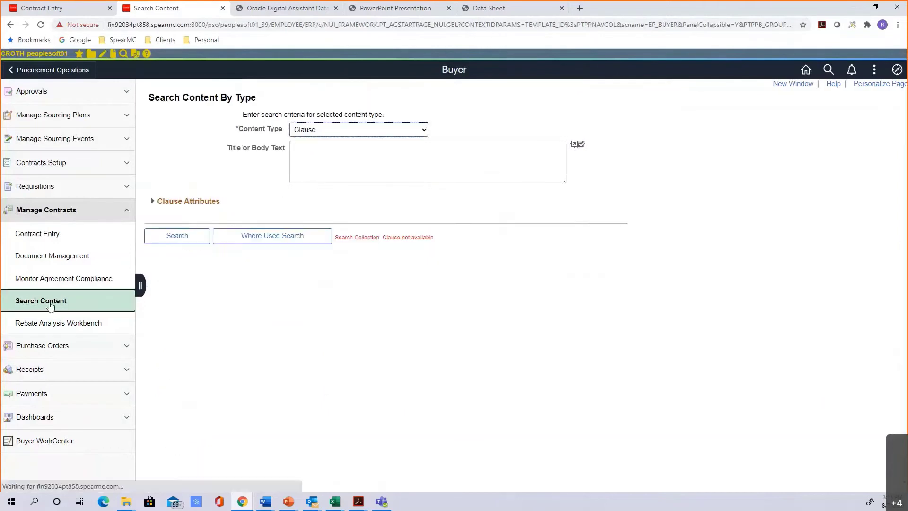
click(357, 129)
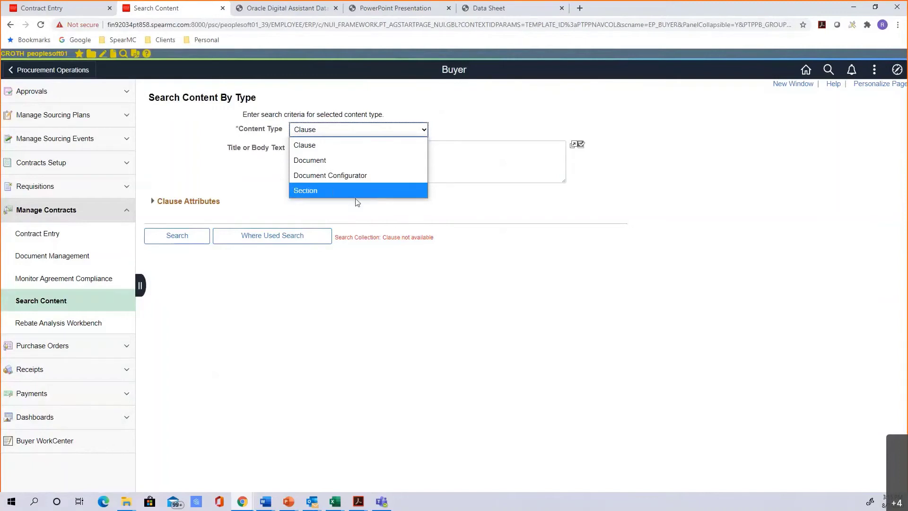
click(465, 207)
click(187, 202)
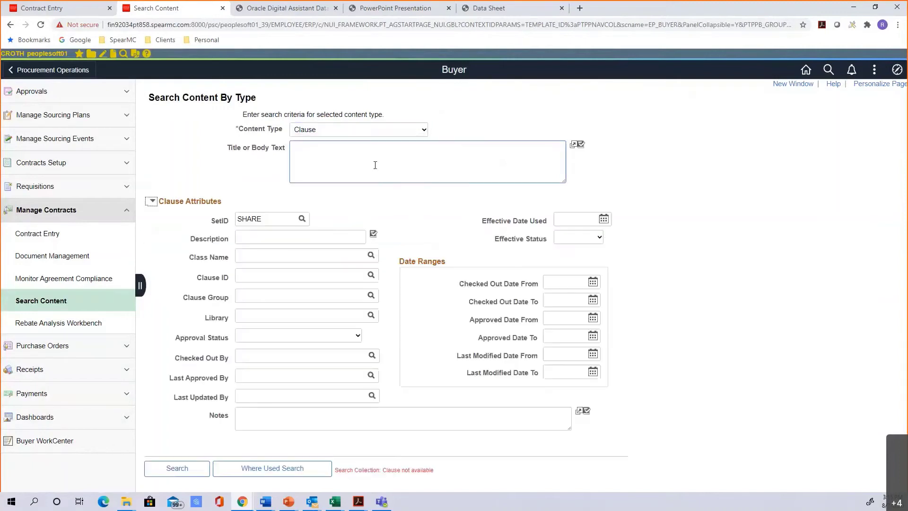
Search contract content of type Document for the text "NONDISCLOSURE" among Ad Hoc authored and imported documents, reviewing the search type and source transaction options
click(358, 133)
click(350, 159)
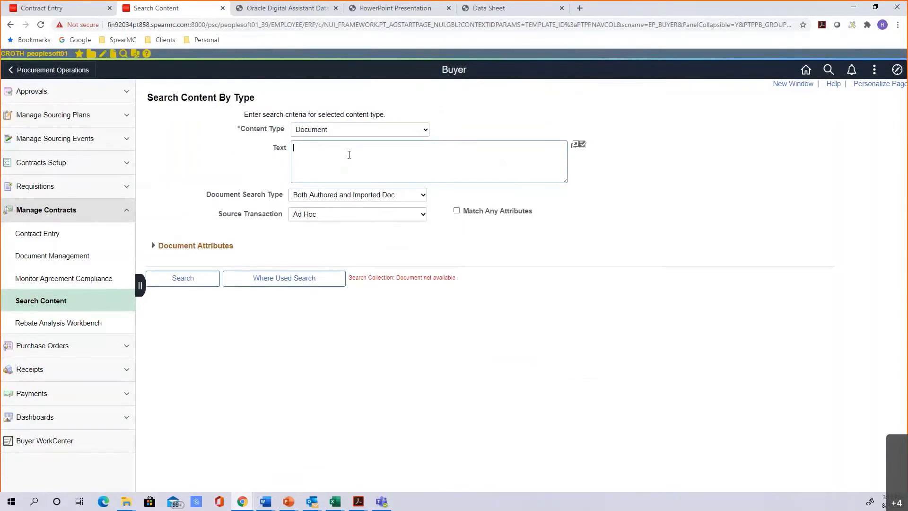
text(NONDISCLOSURE)
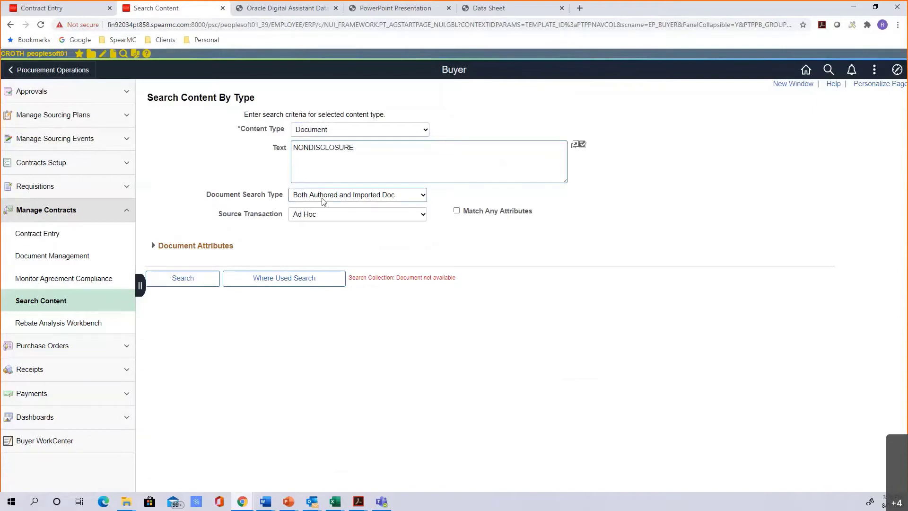
click(369, 199)
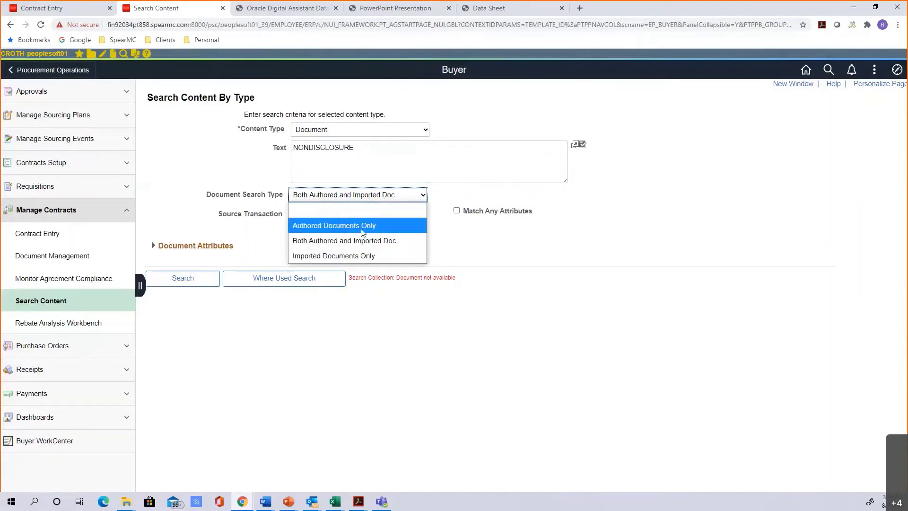
click(607, 223)
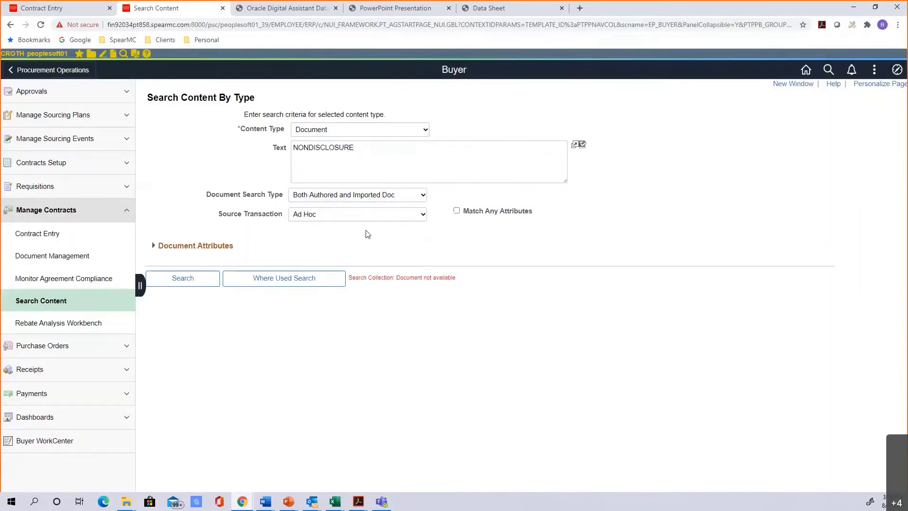
click(367, 216)
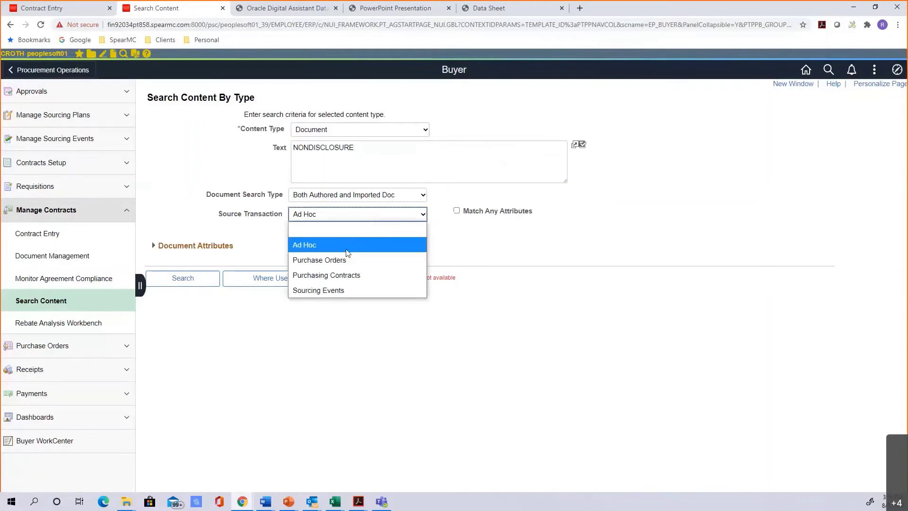
key(Escape)
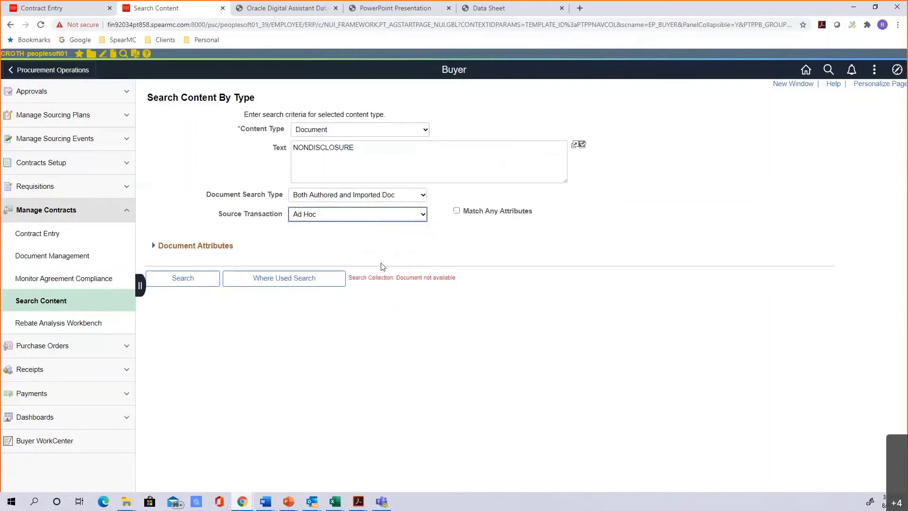
click(201, 279)
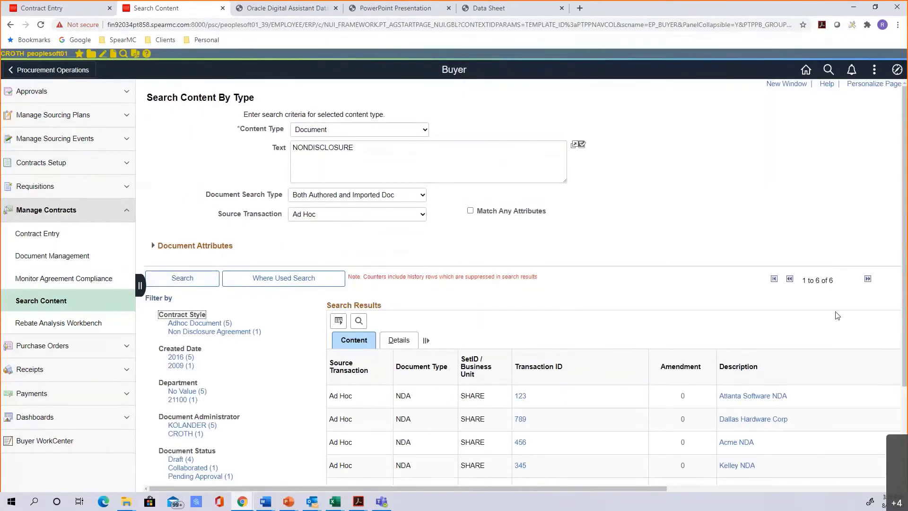
Examine the NONDISCLOSURE search results, including the filter categories and the Where Used, View Document and View Executive Summary columns
scroll(592, 342, down, 2)
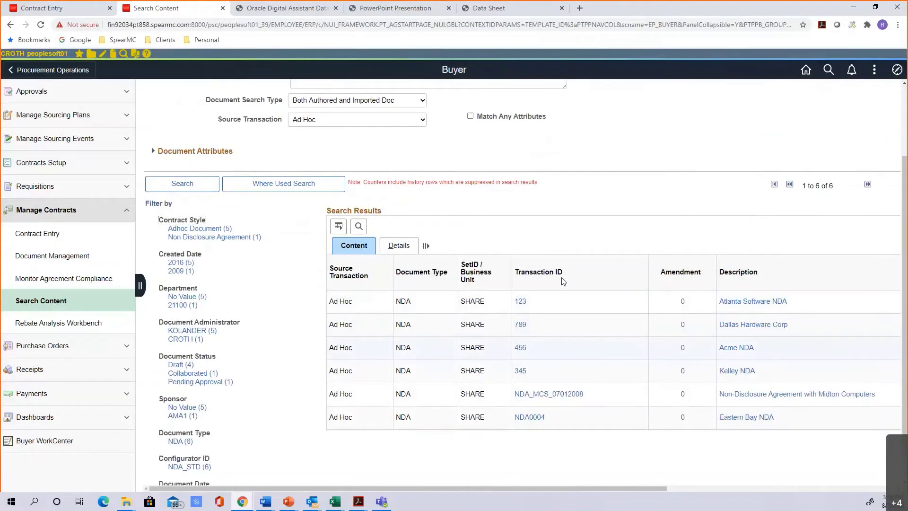
scroll(563, 281, up, 2)
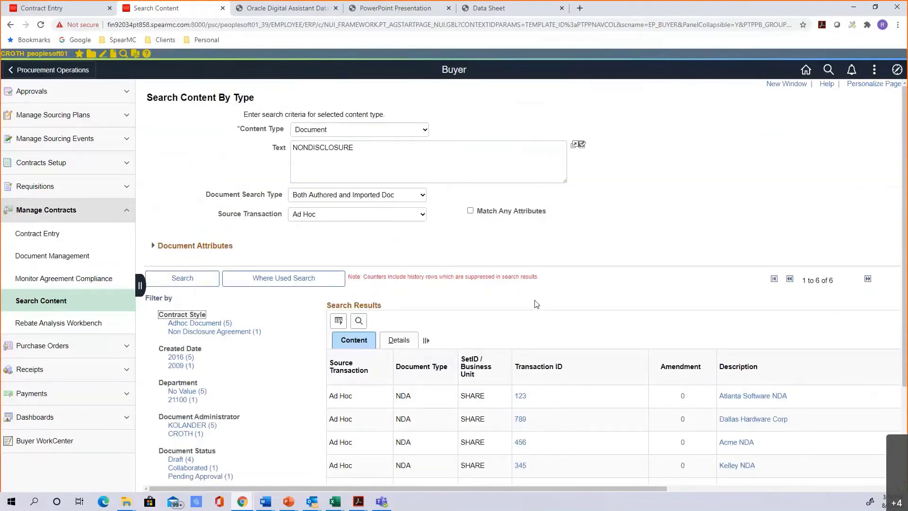
scroll(492, 341, down, 3)
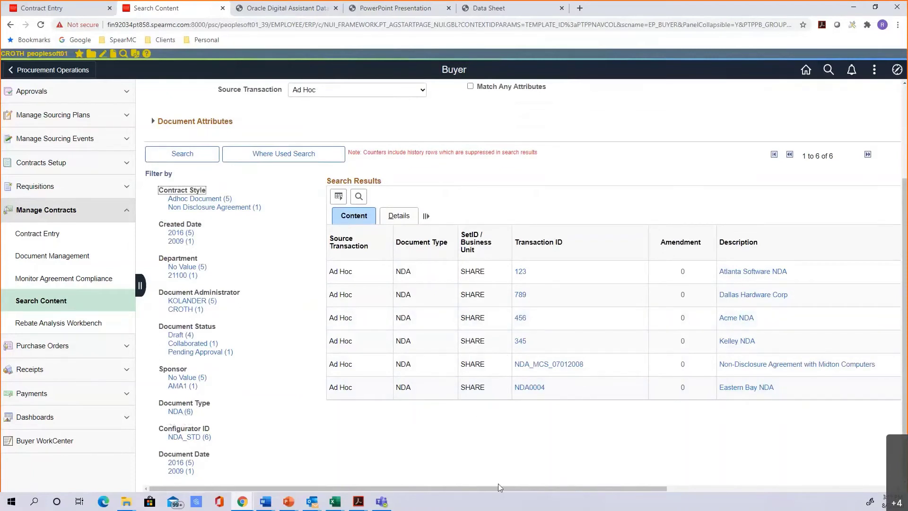
click(141, 286)
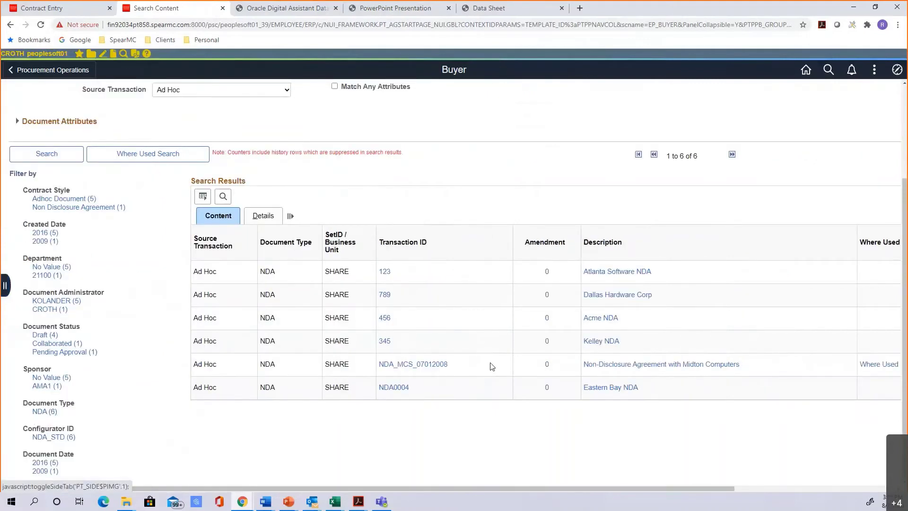
drag(521, 489, 724, 483)
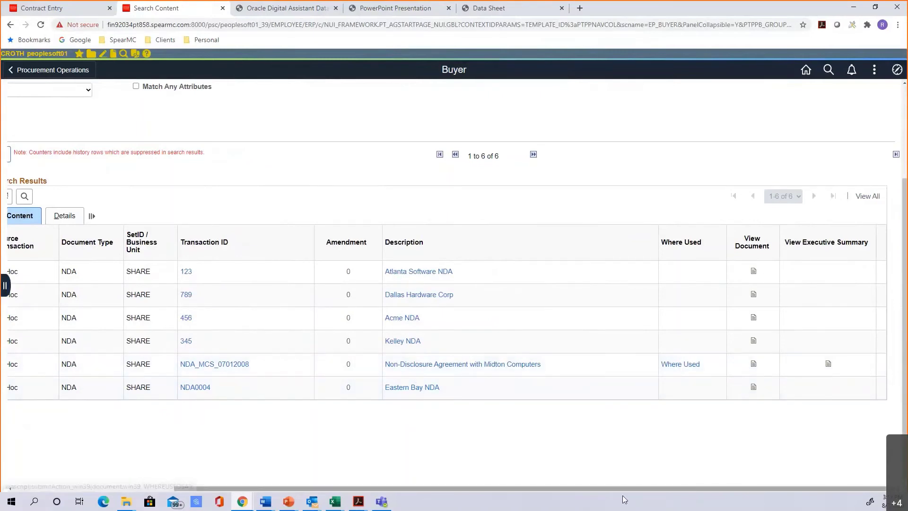
drag(623, 488, 459, 485)
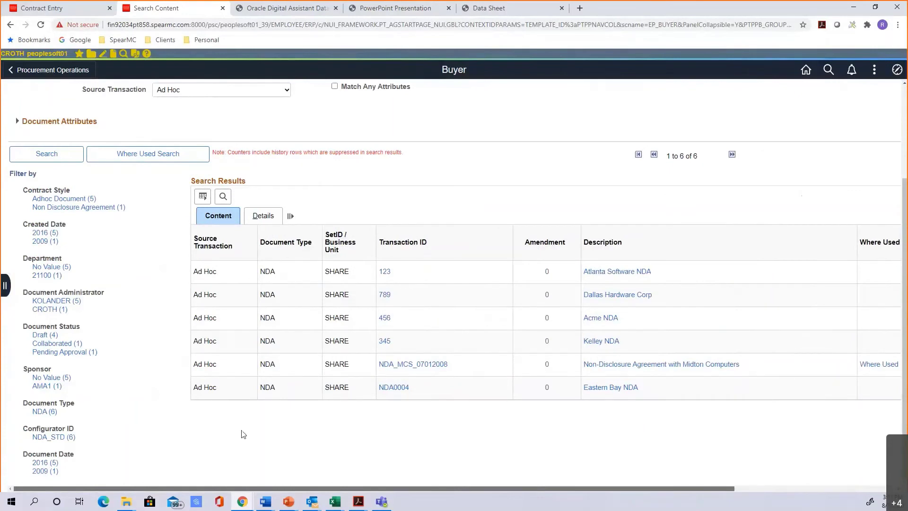
scroll(244, 435, up, 3)
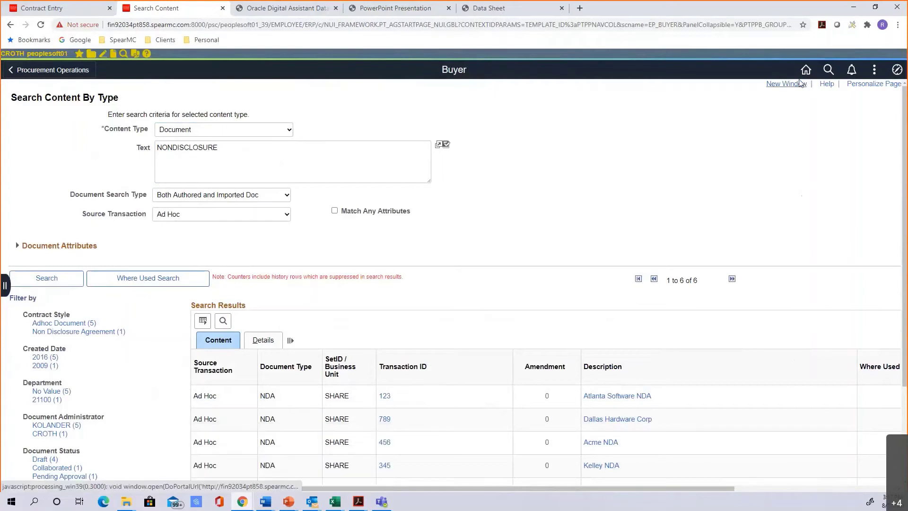
Return to Procurement Operations, open Payment Spend Analysis and examine the paid amounts per supplier for non-contract and contract spend
click(65, 70)
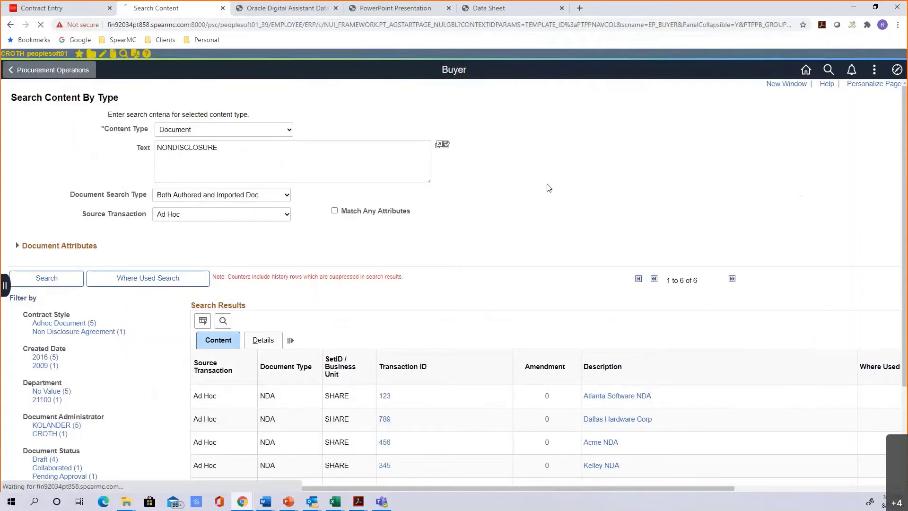
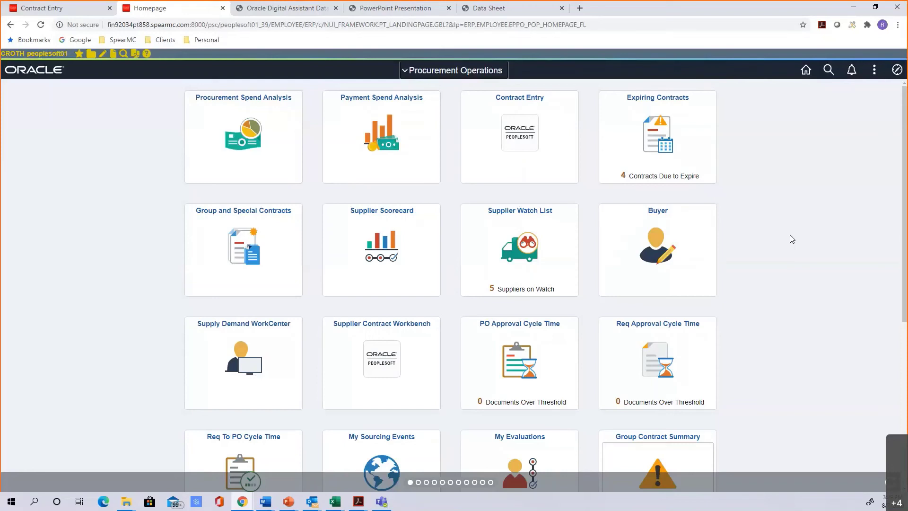
click(403, 122)
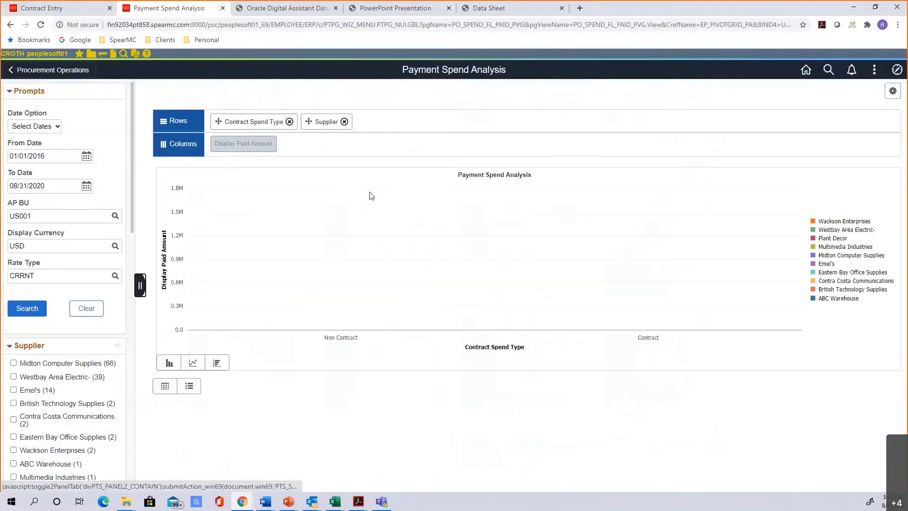
mouse_move(307, 305)
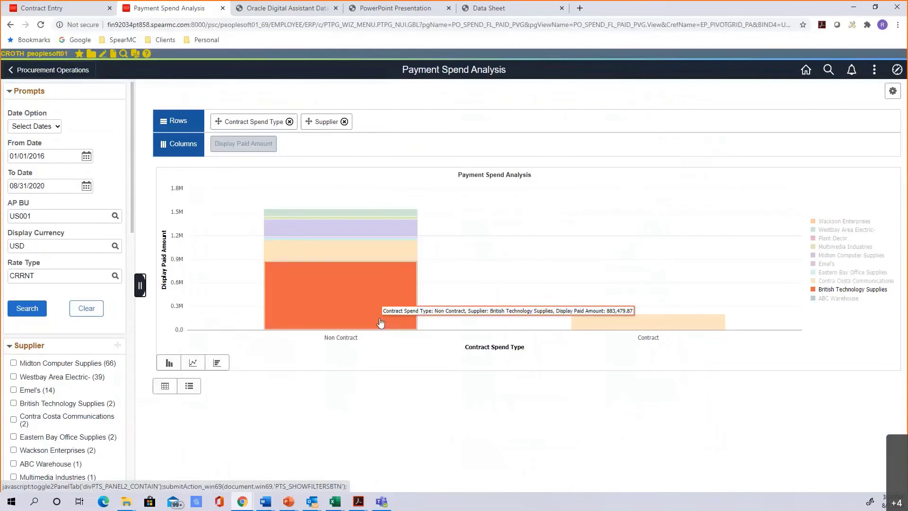
mouse_move(670, 329)
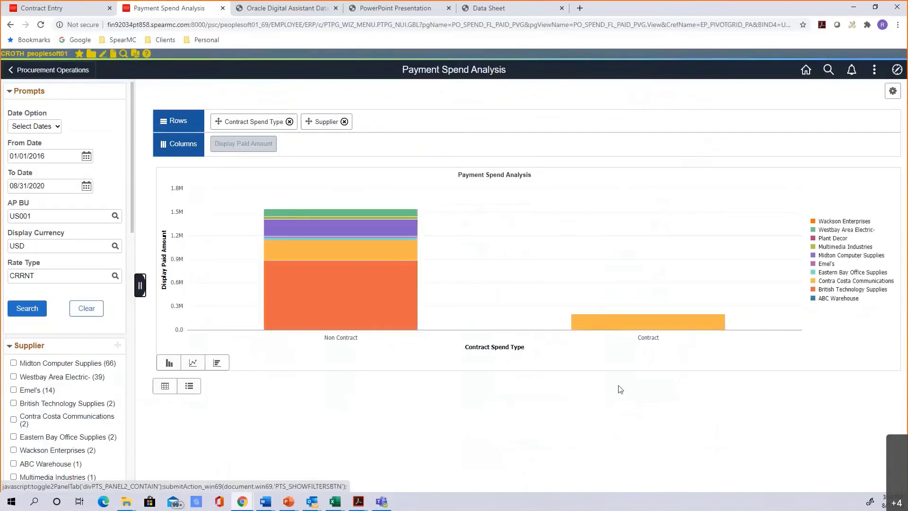
mouse_move(385, 286)
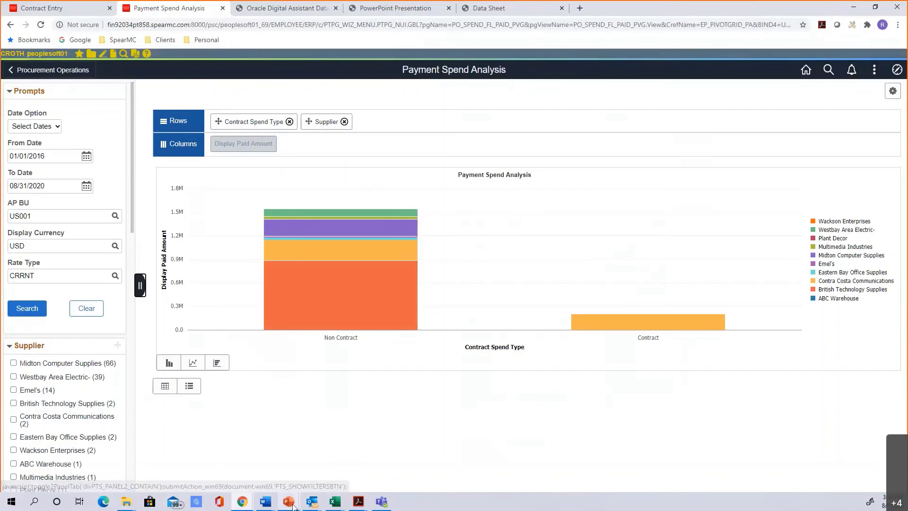
Switch to the Supplier Contracts (HMH) presentation in PowerPoint and display slide 4, the system structure overview
mouse_move(293, 507)
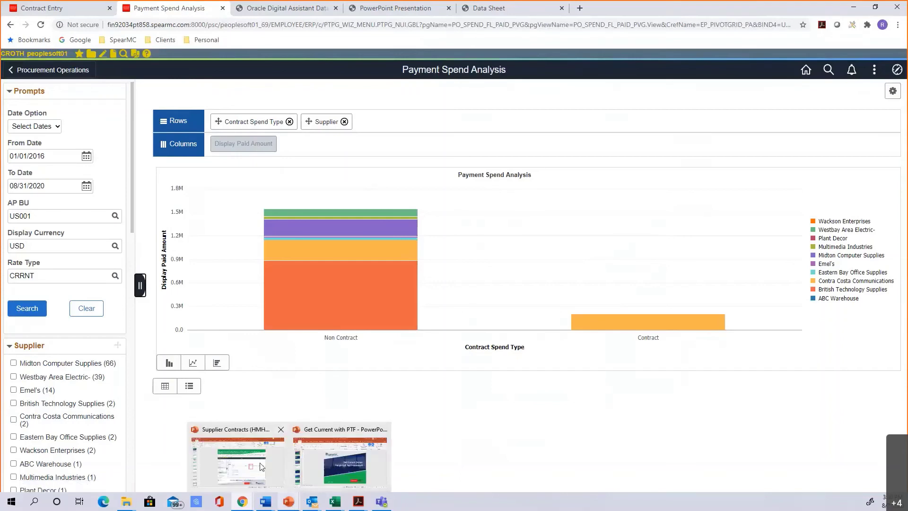
click(238, 459)
click(31, 215)
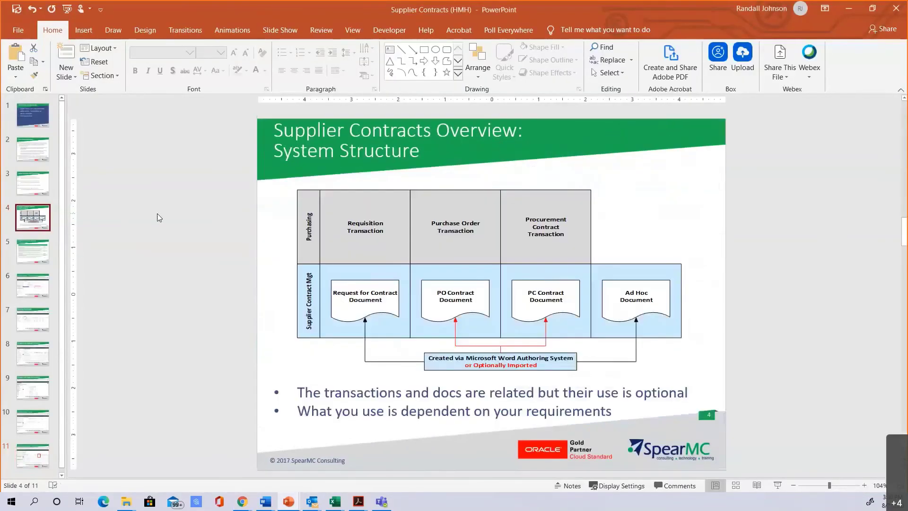